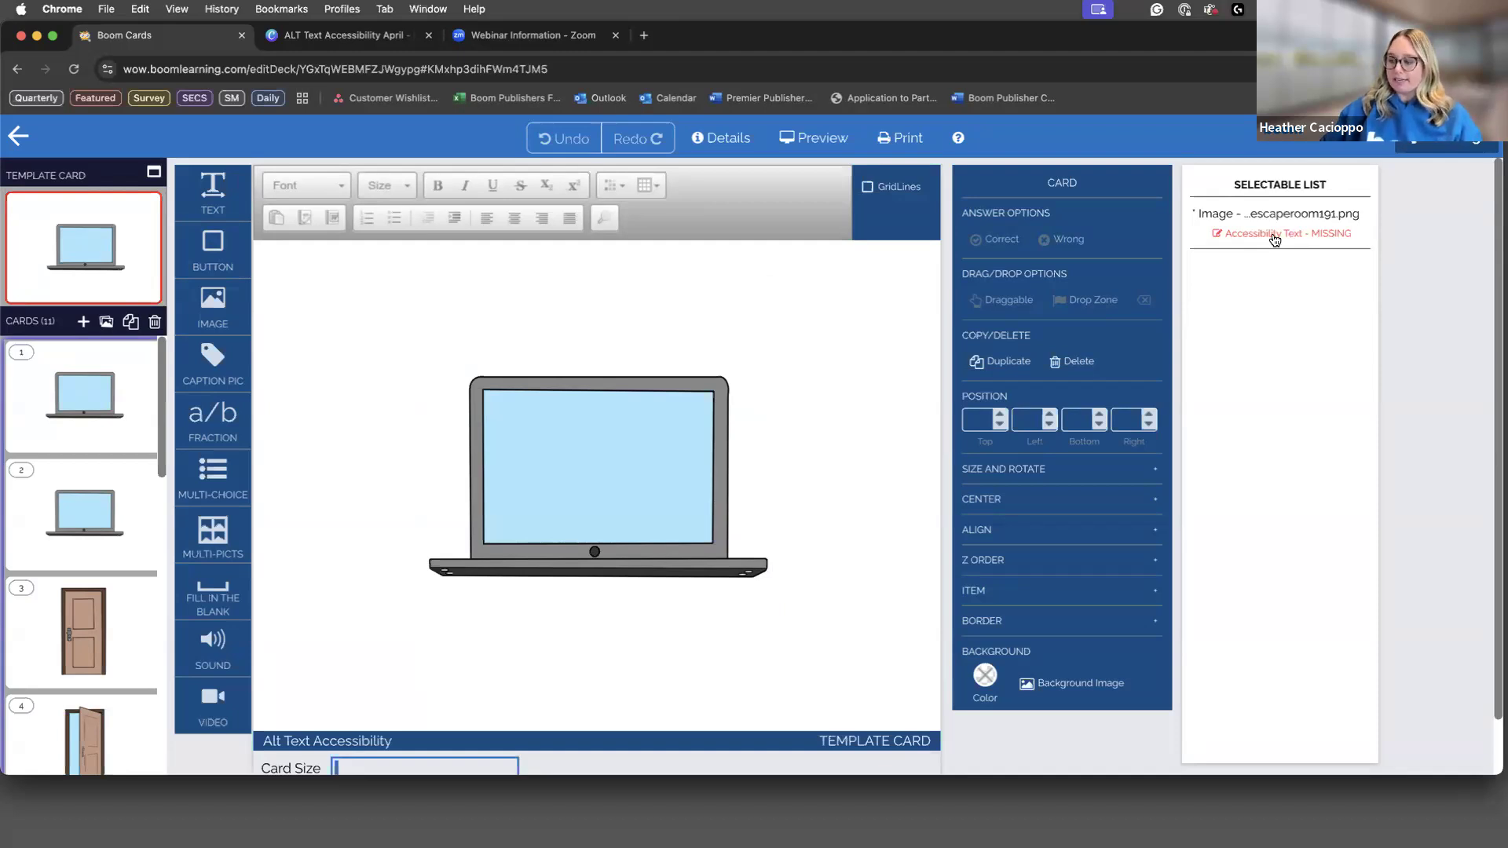
Step: Set the accessibility text of the laptop image on card 1 to "open laptop"
click(1274, 236)
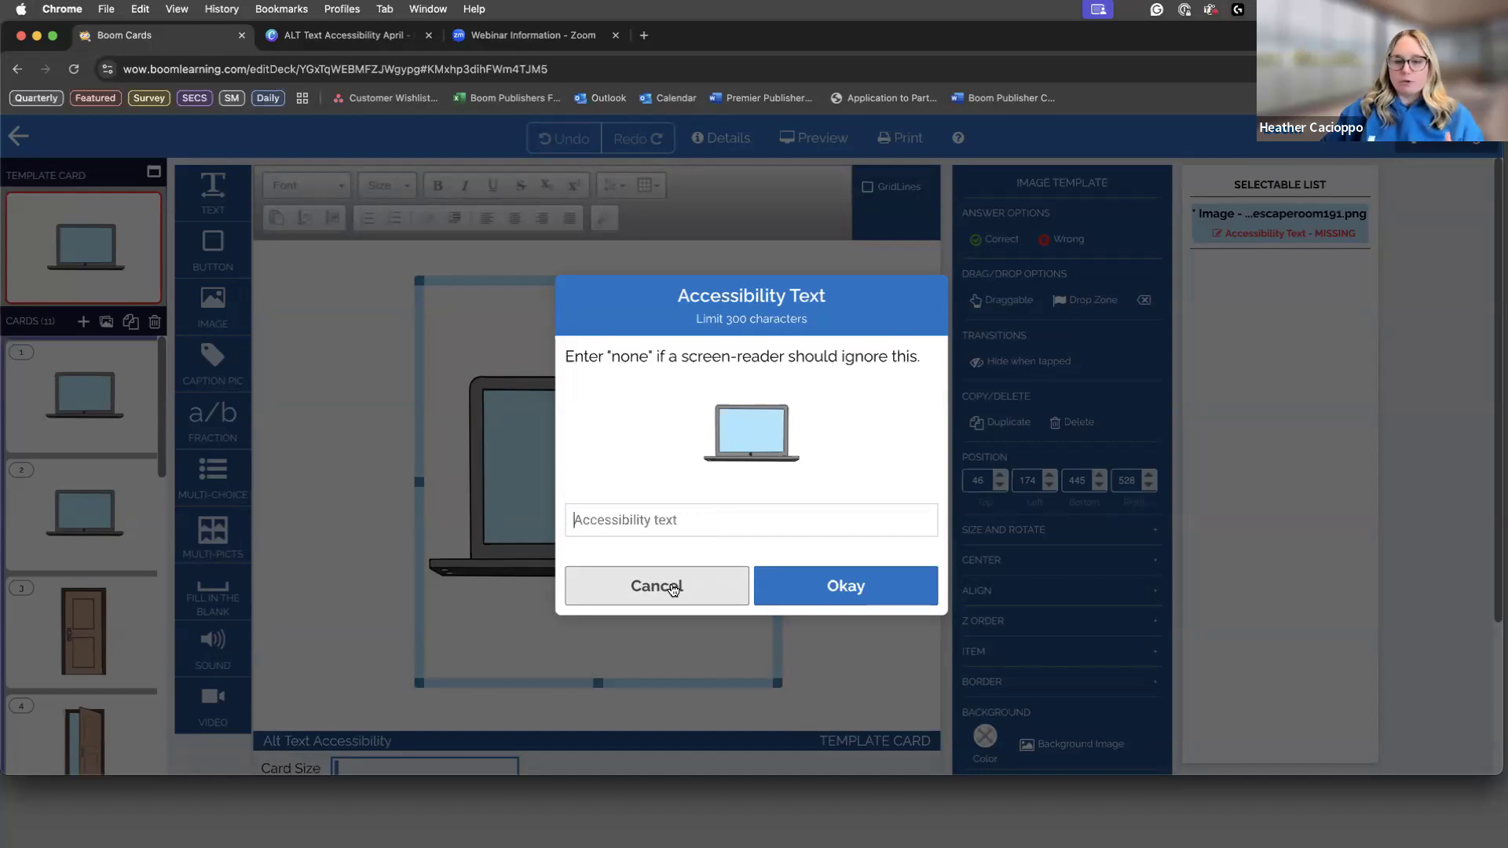
click(673, 587)
click(116, 408)
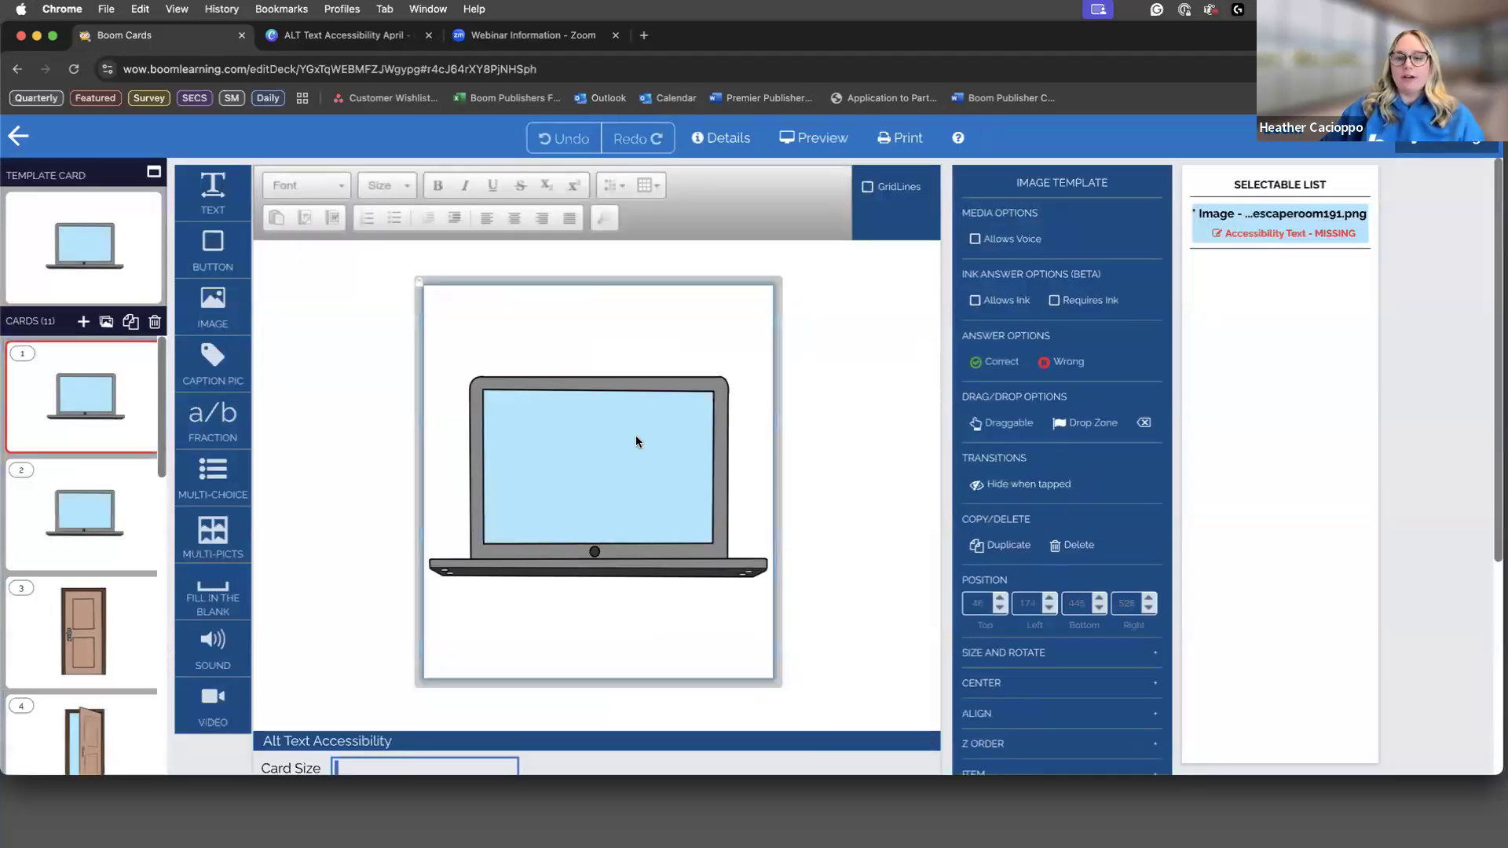
click(1301, 239)
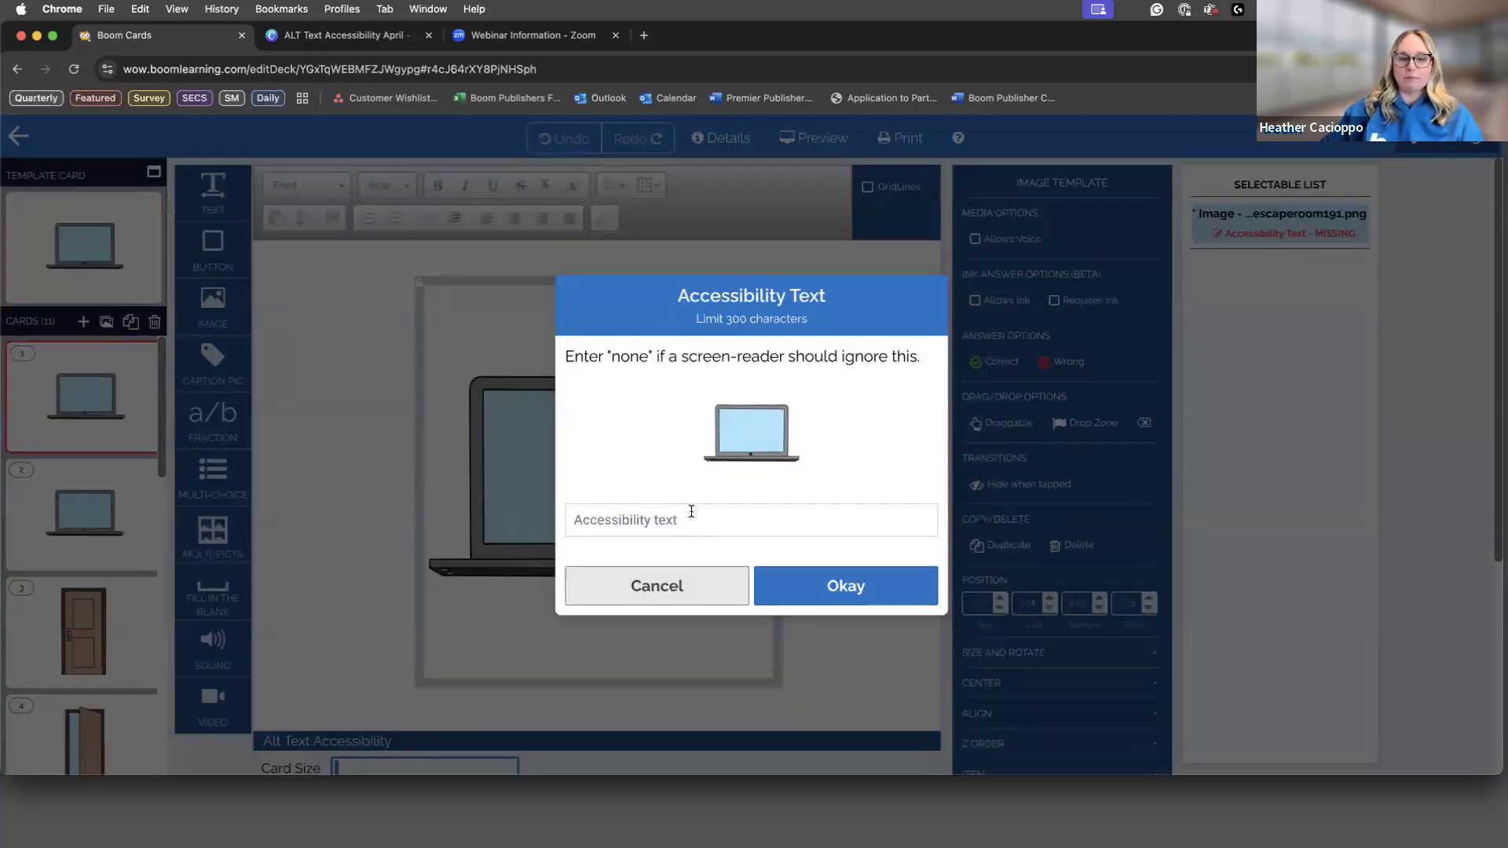
text(openm lap)
key(BackSpace)
key(BackSpace)
key(BackSpace)
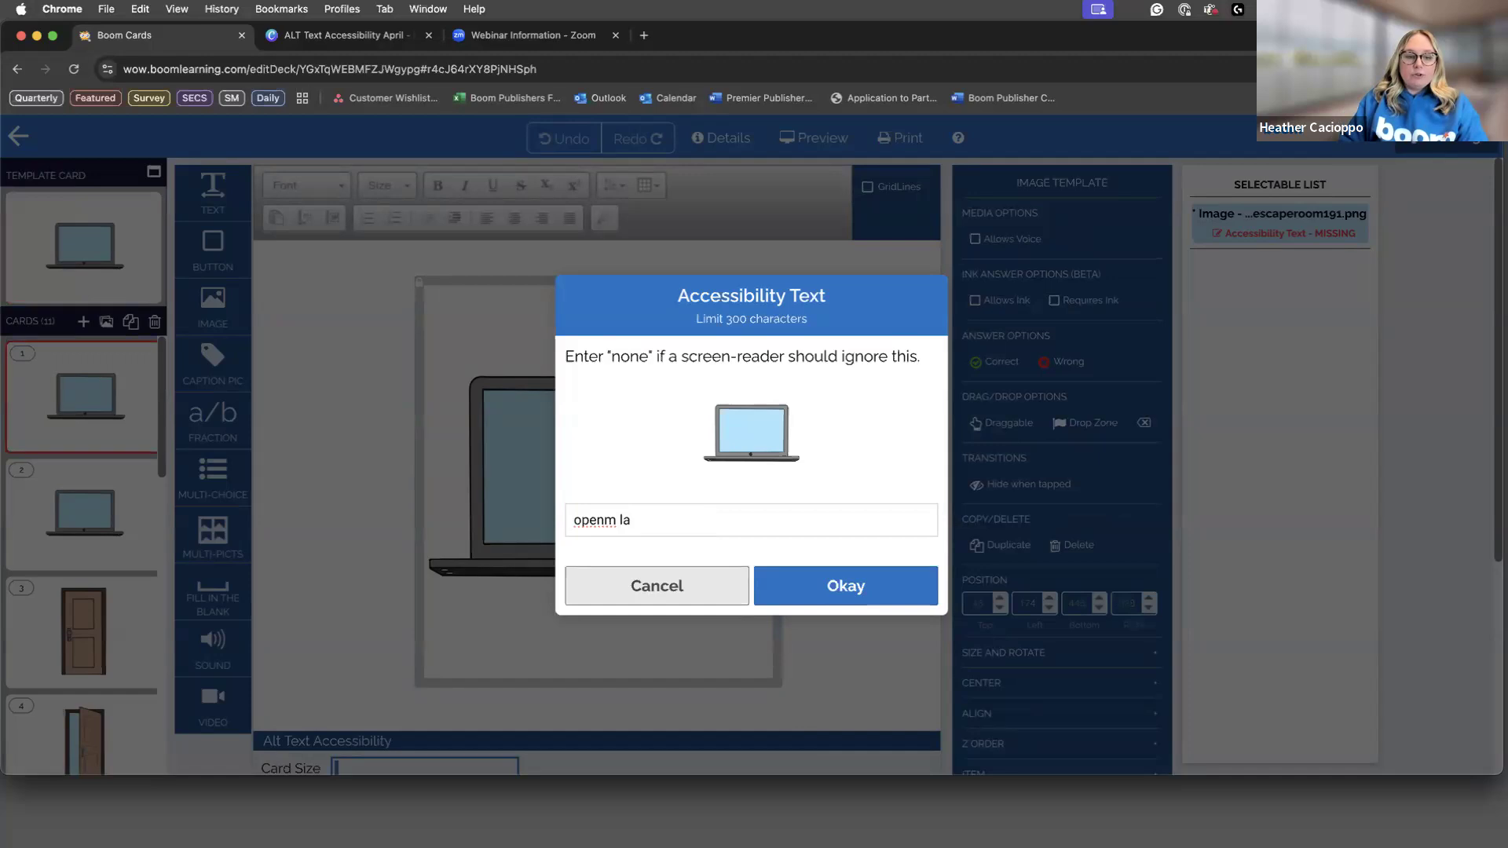
key(BackSpace)
key(BackSpace)
text(laptop)
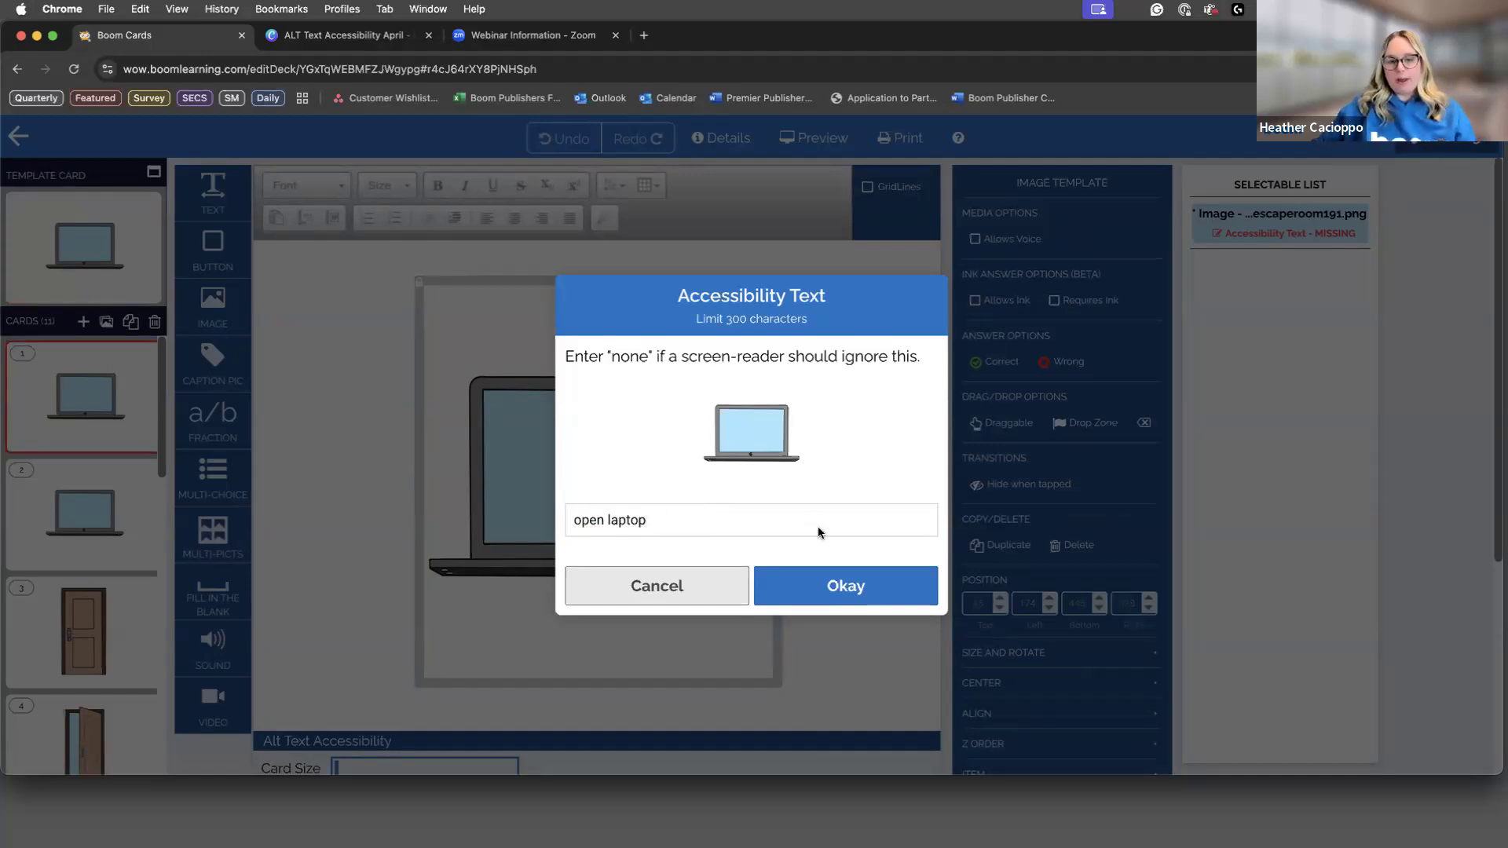
click(838, 590)
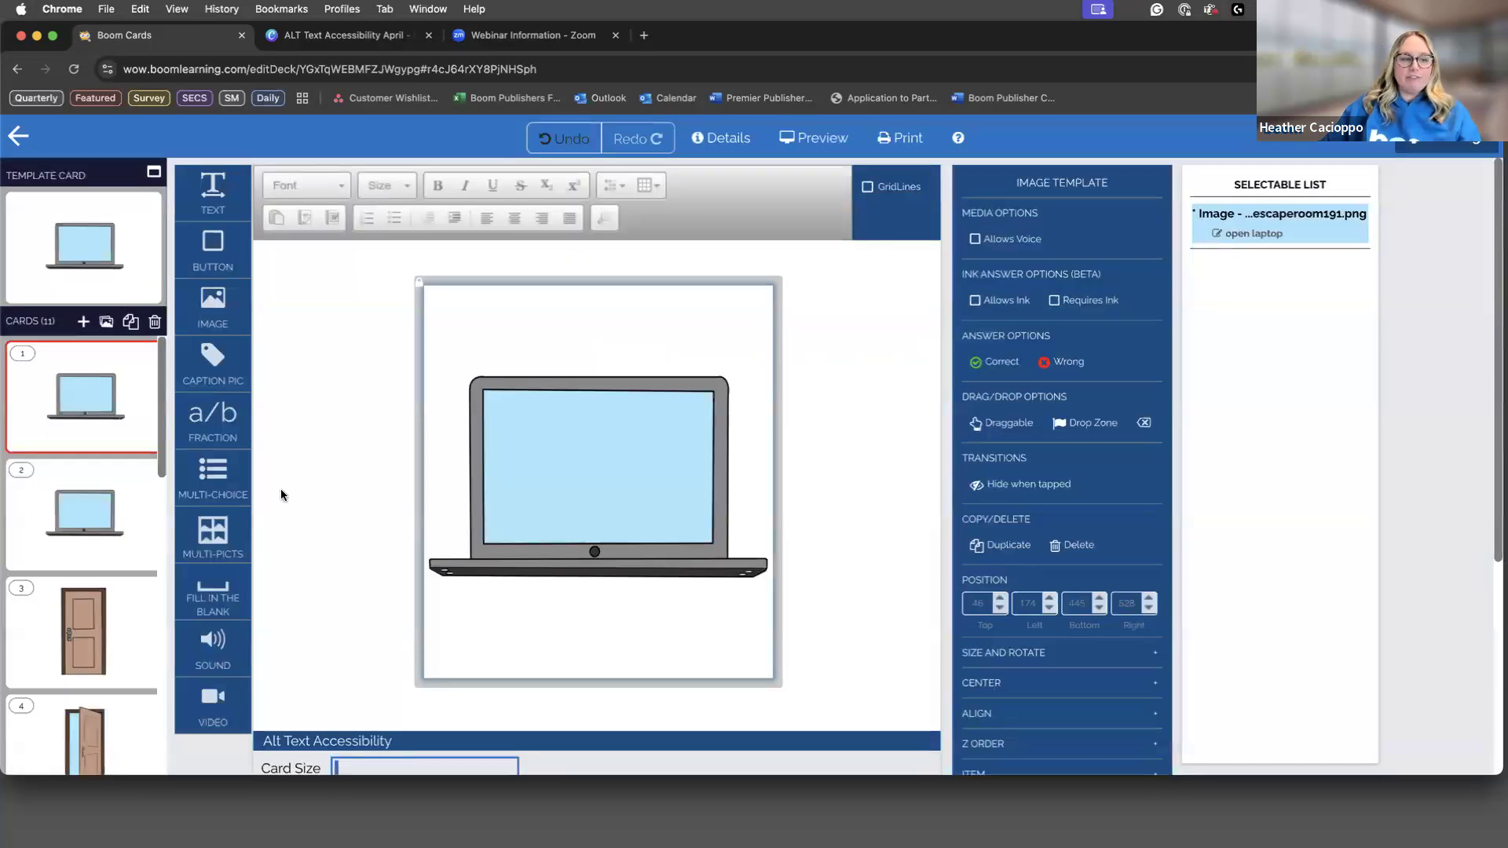
Step: Replace the accessibility text of the laptop image on card 2 with "rectangular device with a screen"
click(110, 491)
click(549, 471)
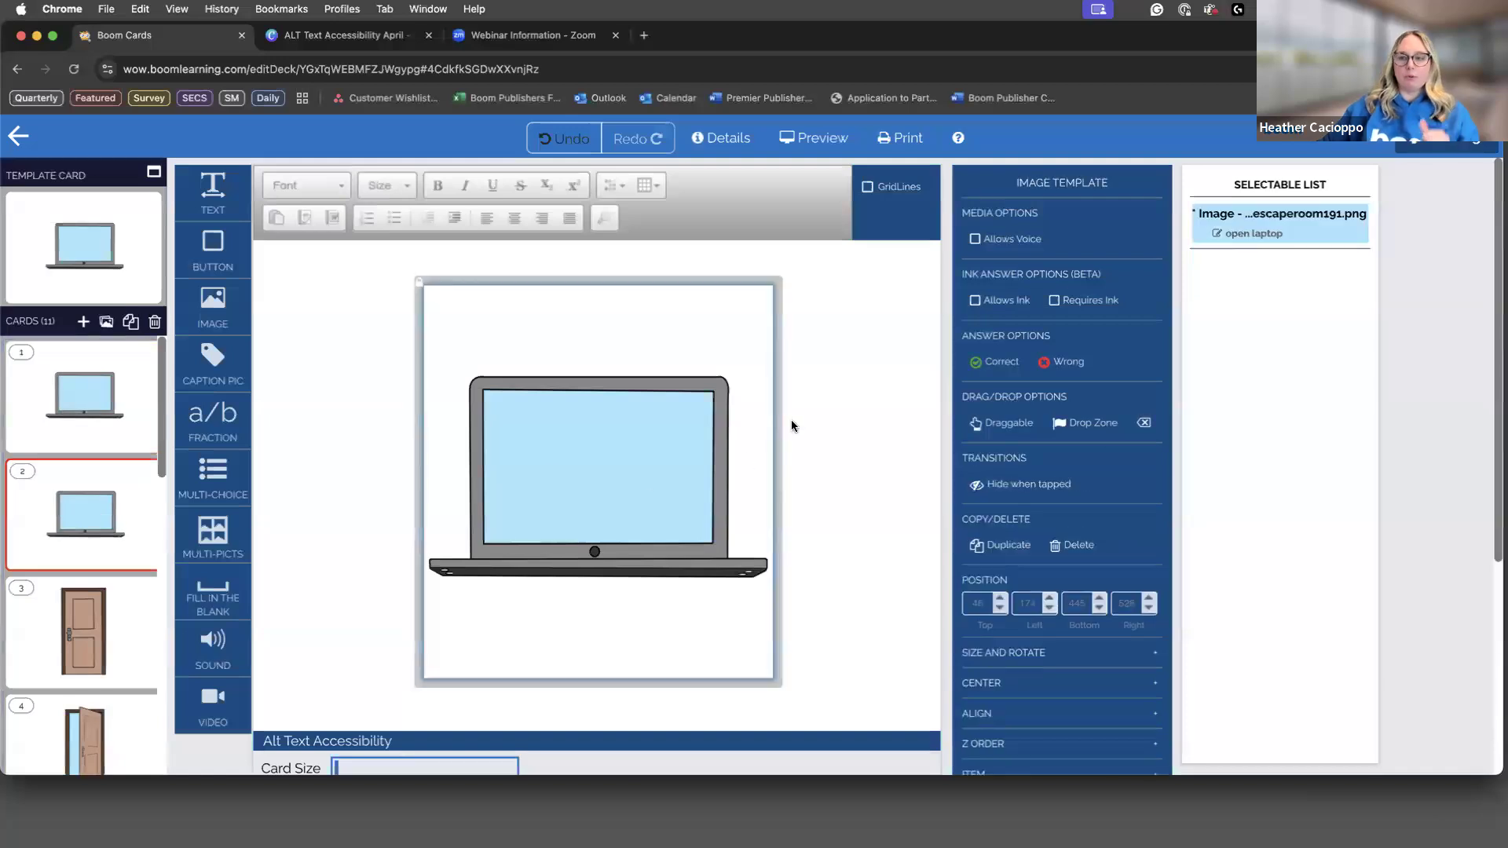
click(1282, 236)
triple_click(650, 526)
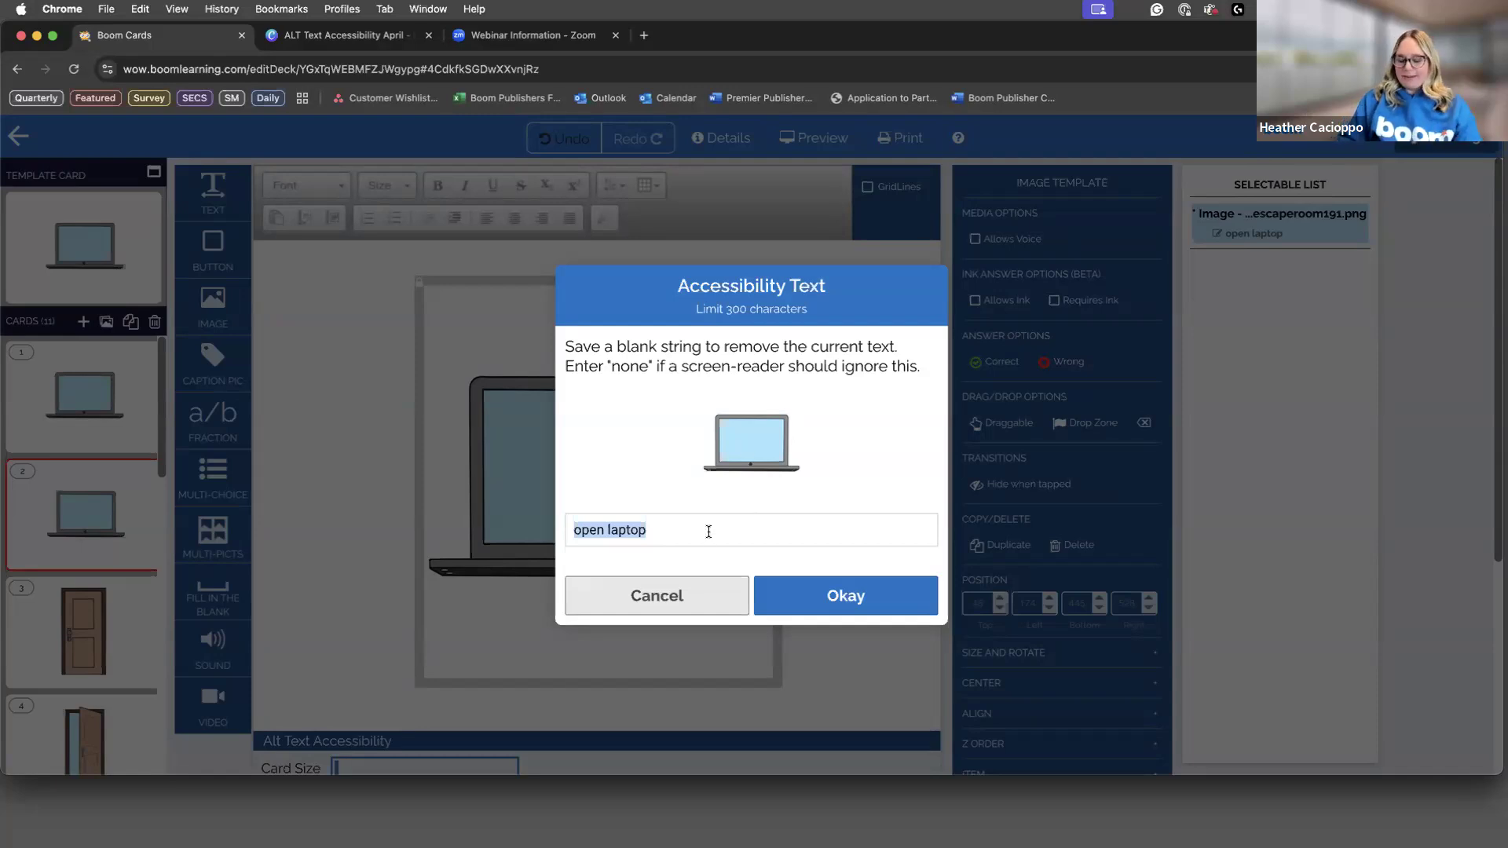
text(rectan)
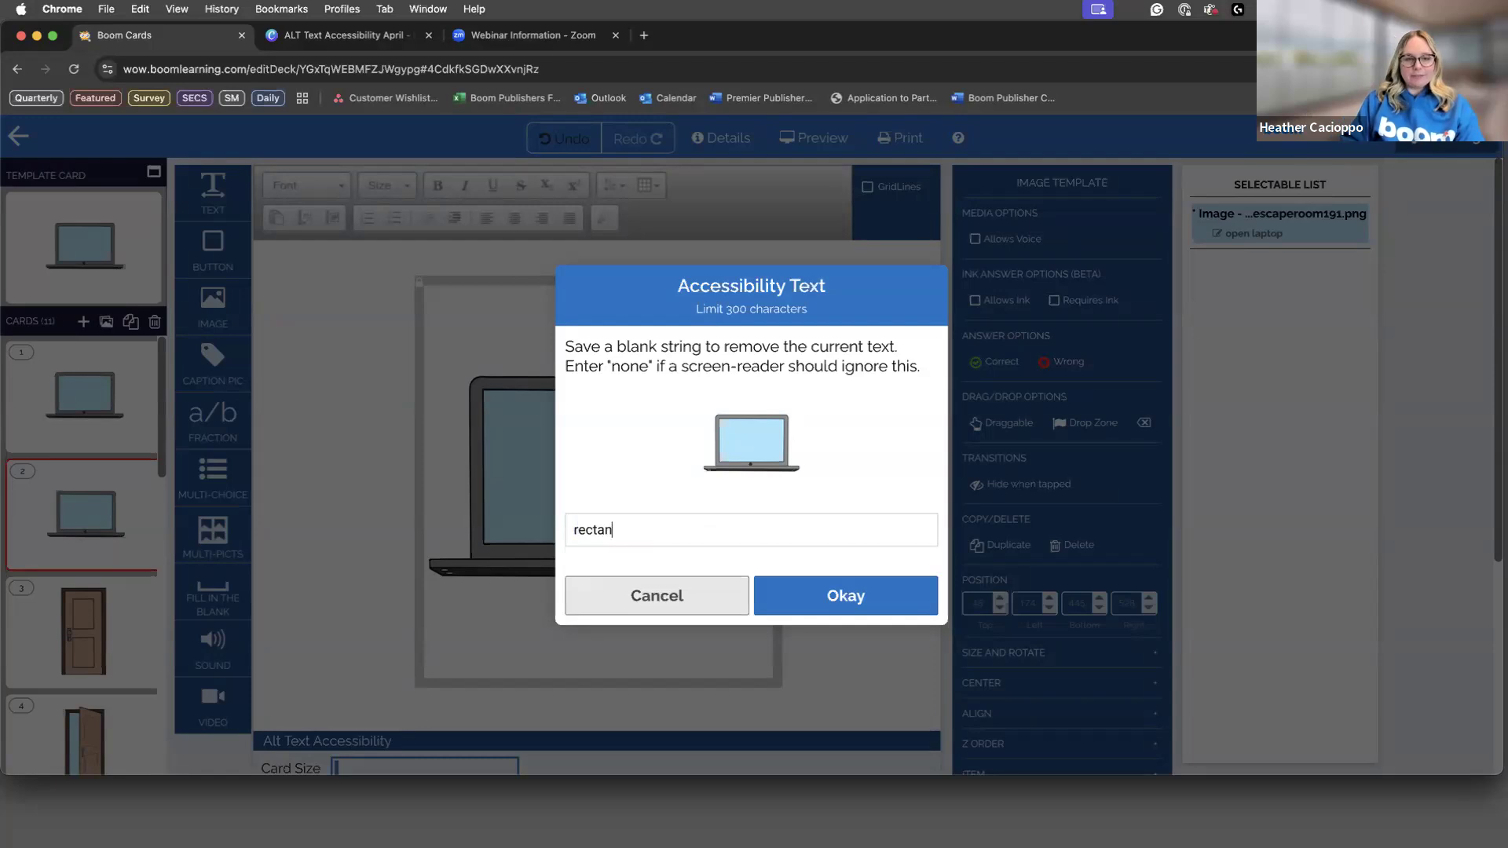
text(gu)
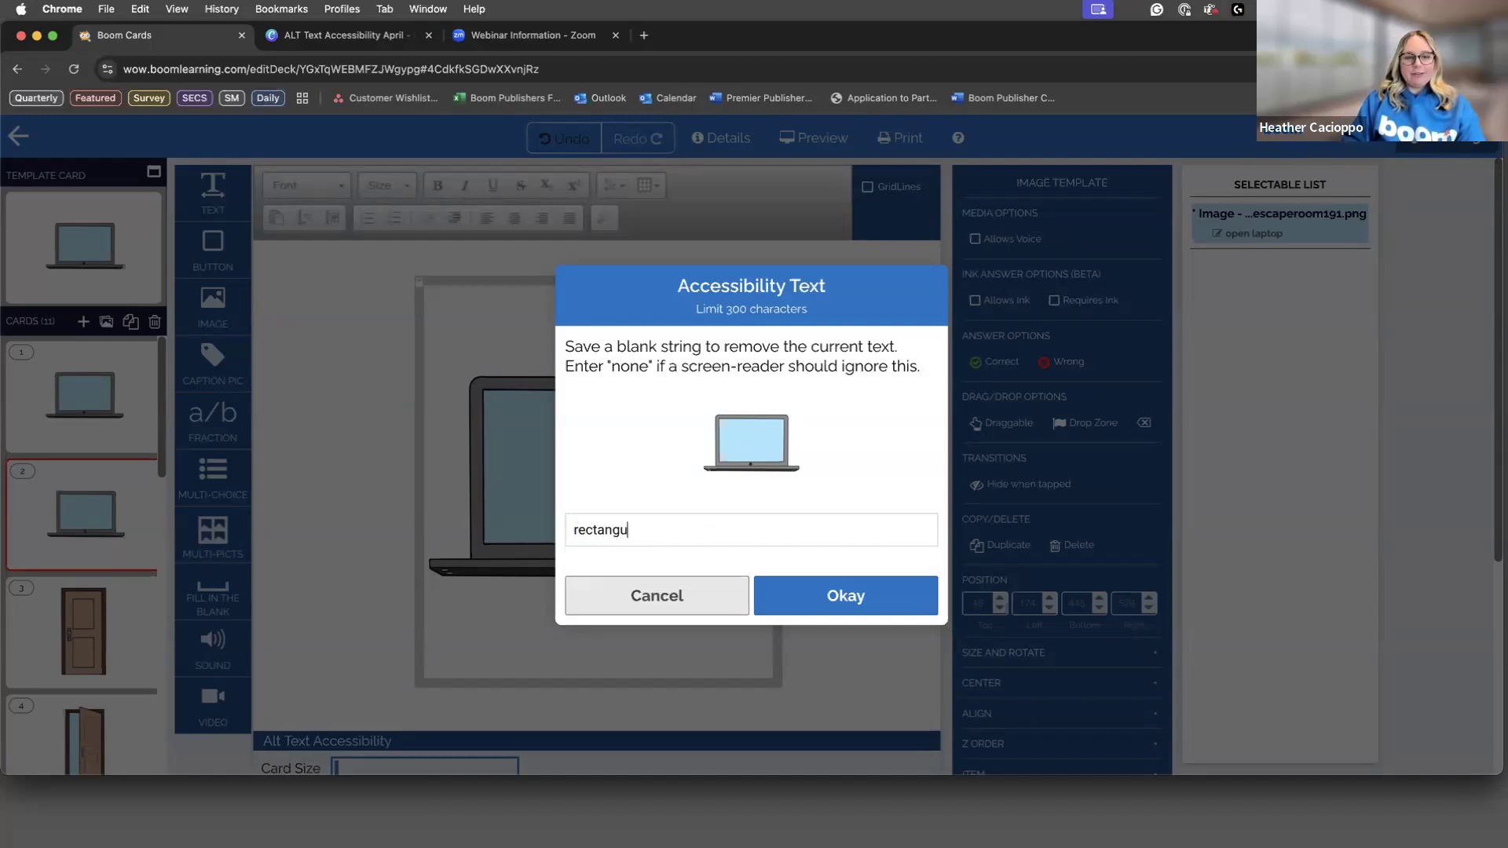
text(lar device qiq)
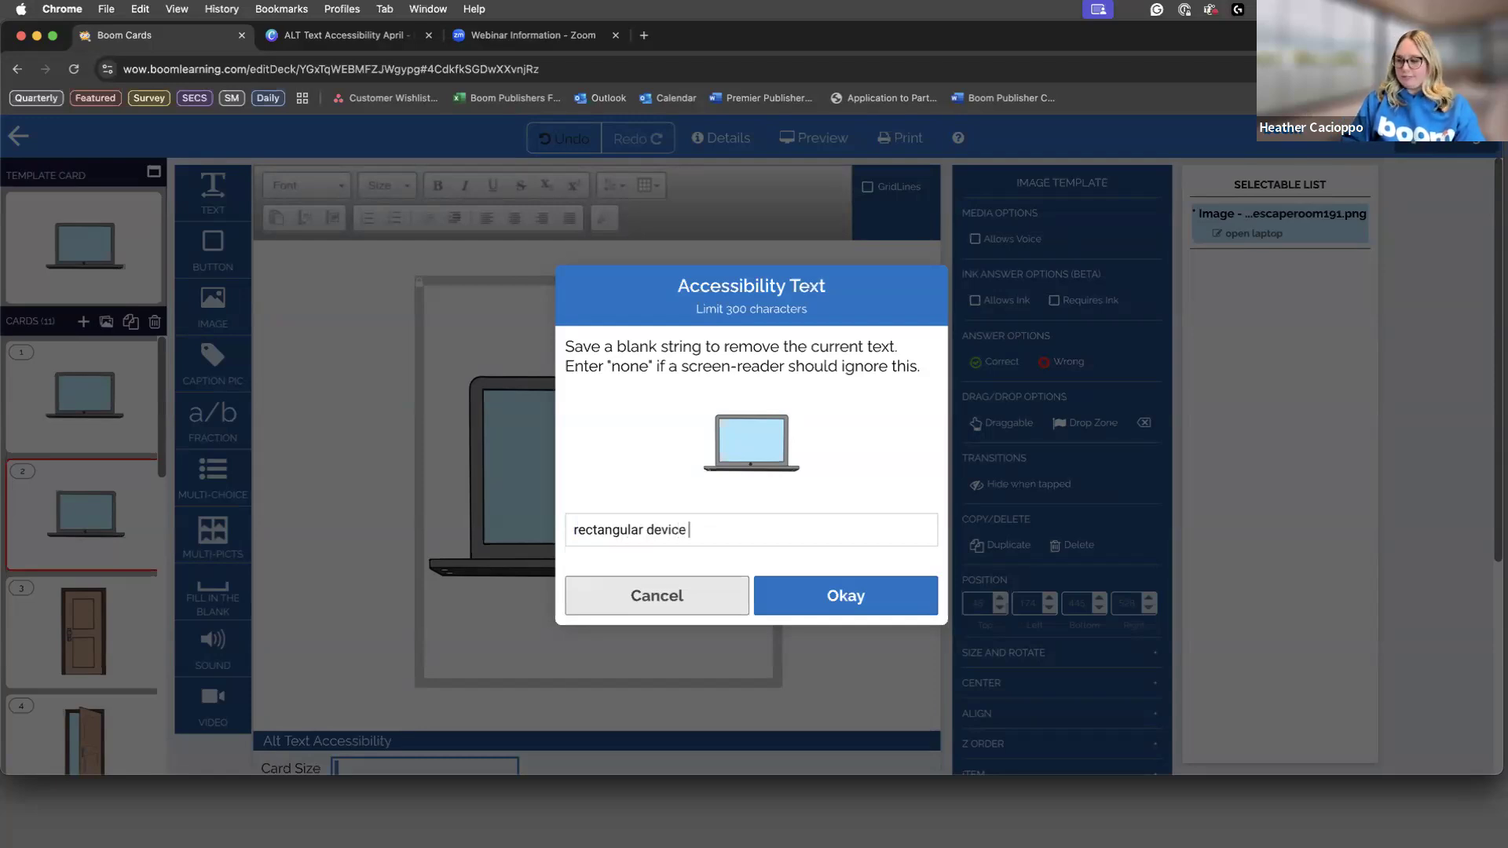
key(BackSpace)
key(BackSpace)
key(BackSpace)
text(with a screen)
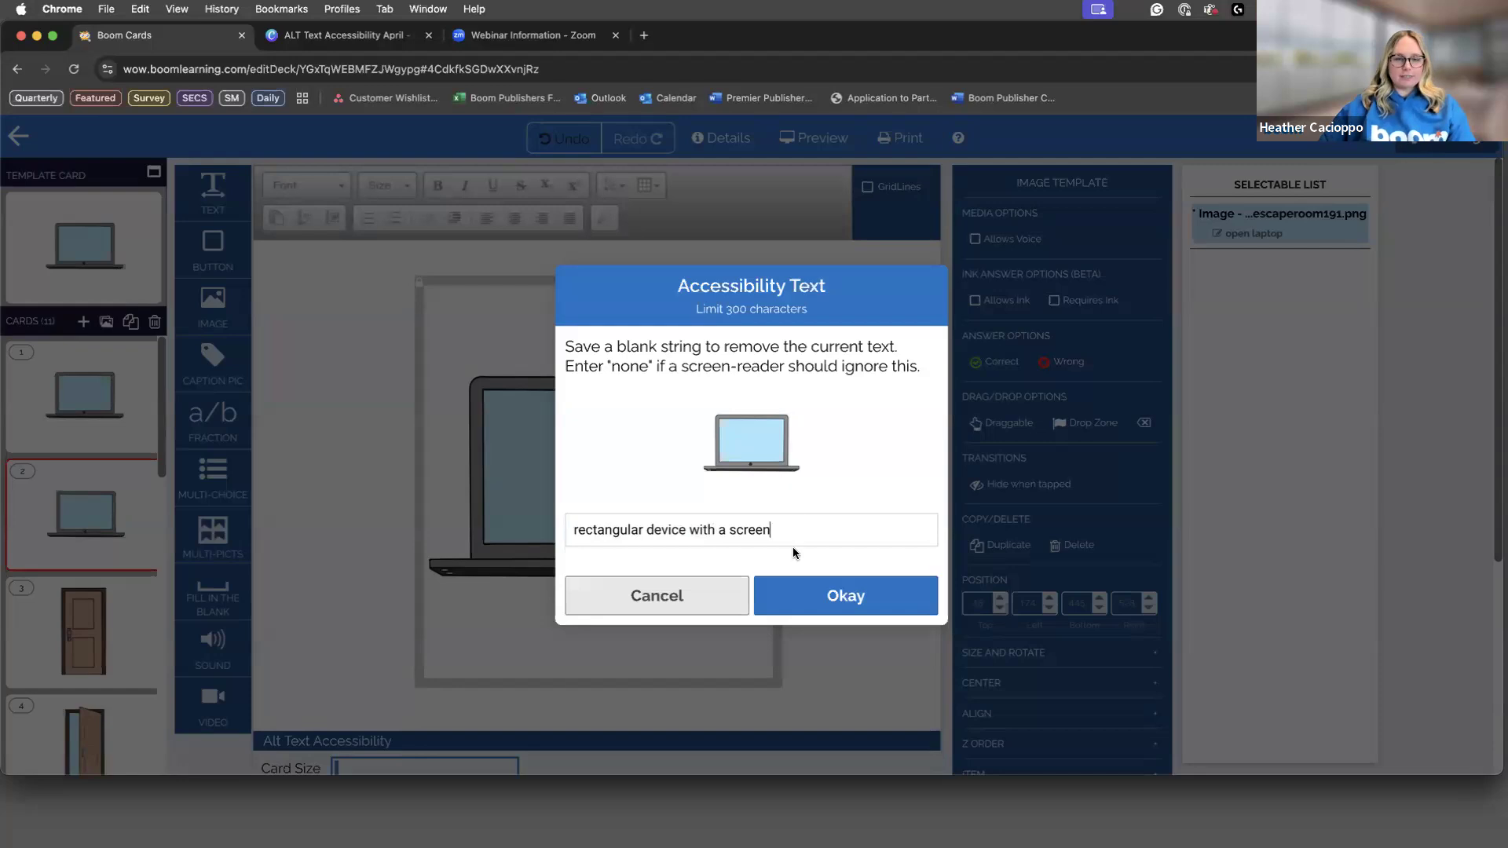
click(837, 594)
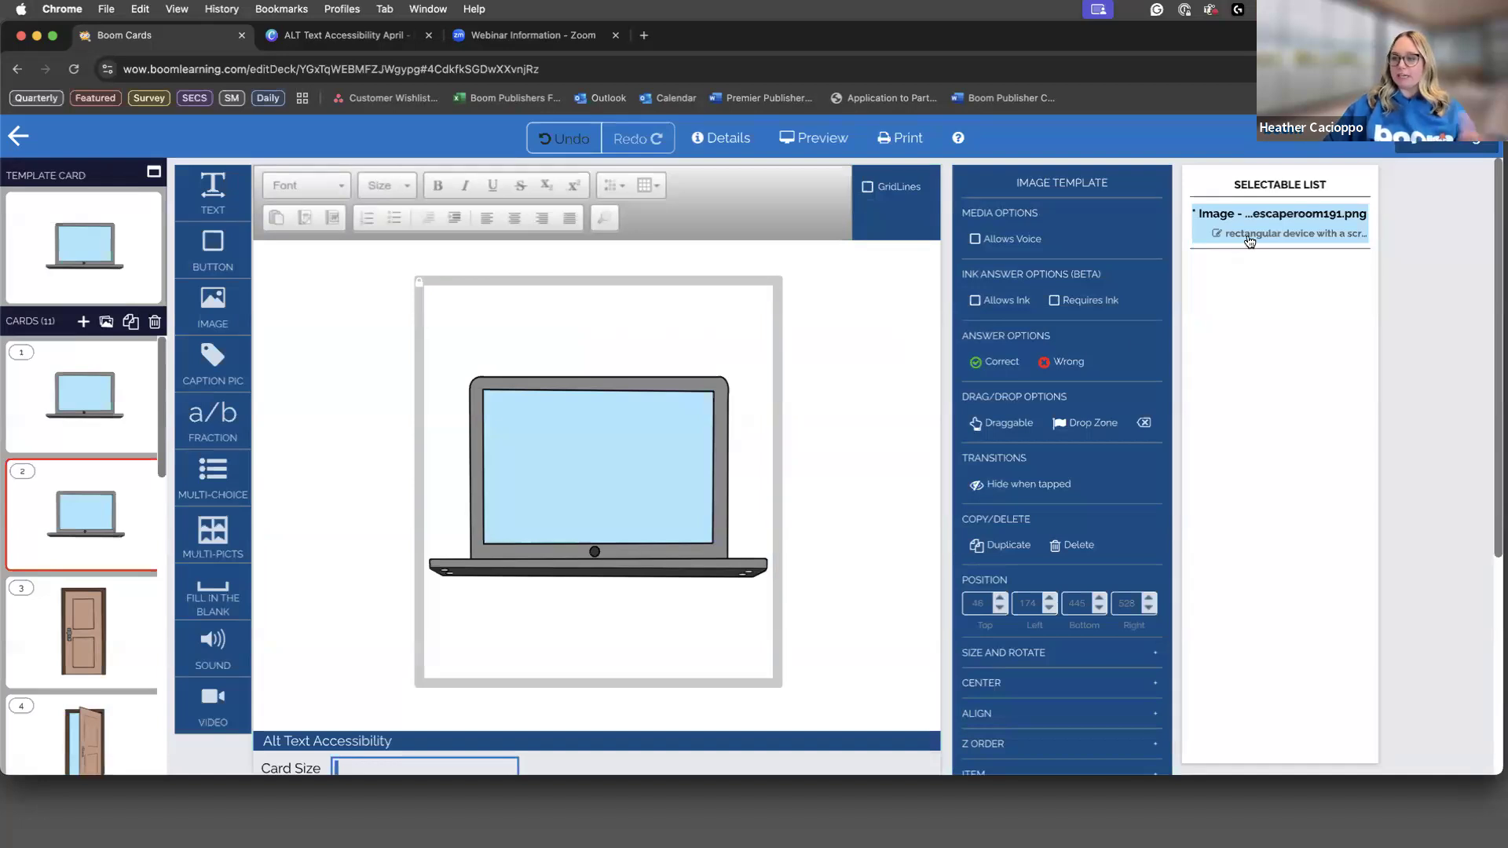
Step: Examine the accessibility text settings of the door images on cards 3 and 4 without entering any text
click(130, 636)
click(1293, 236)
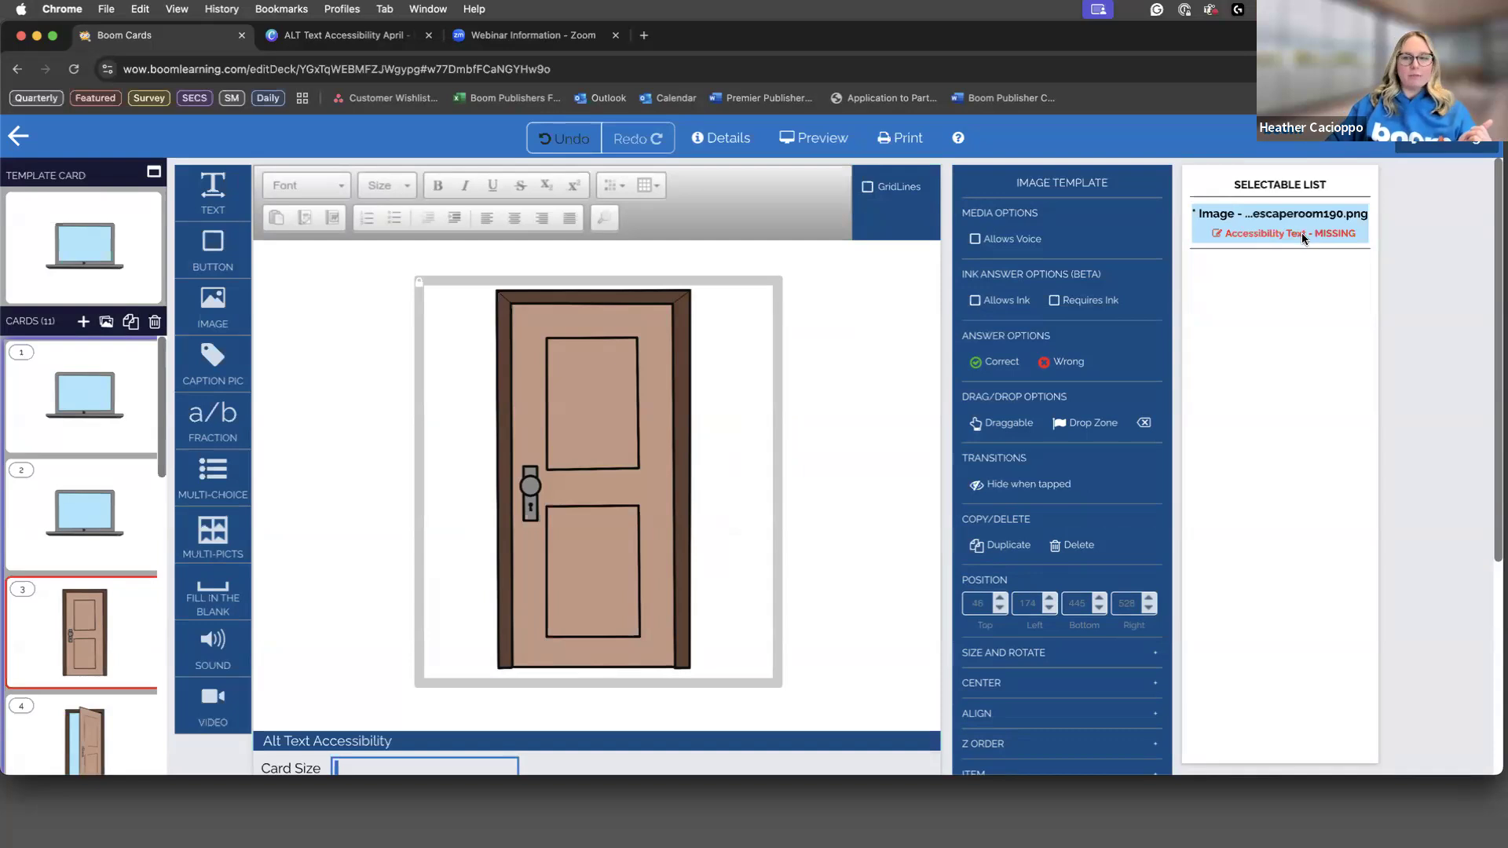
click(1302, 233)
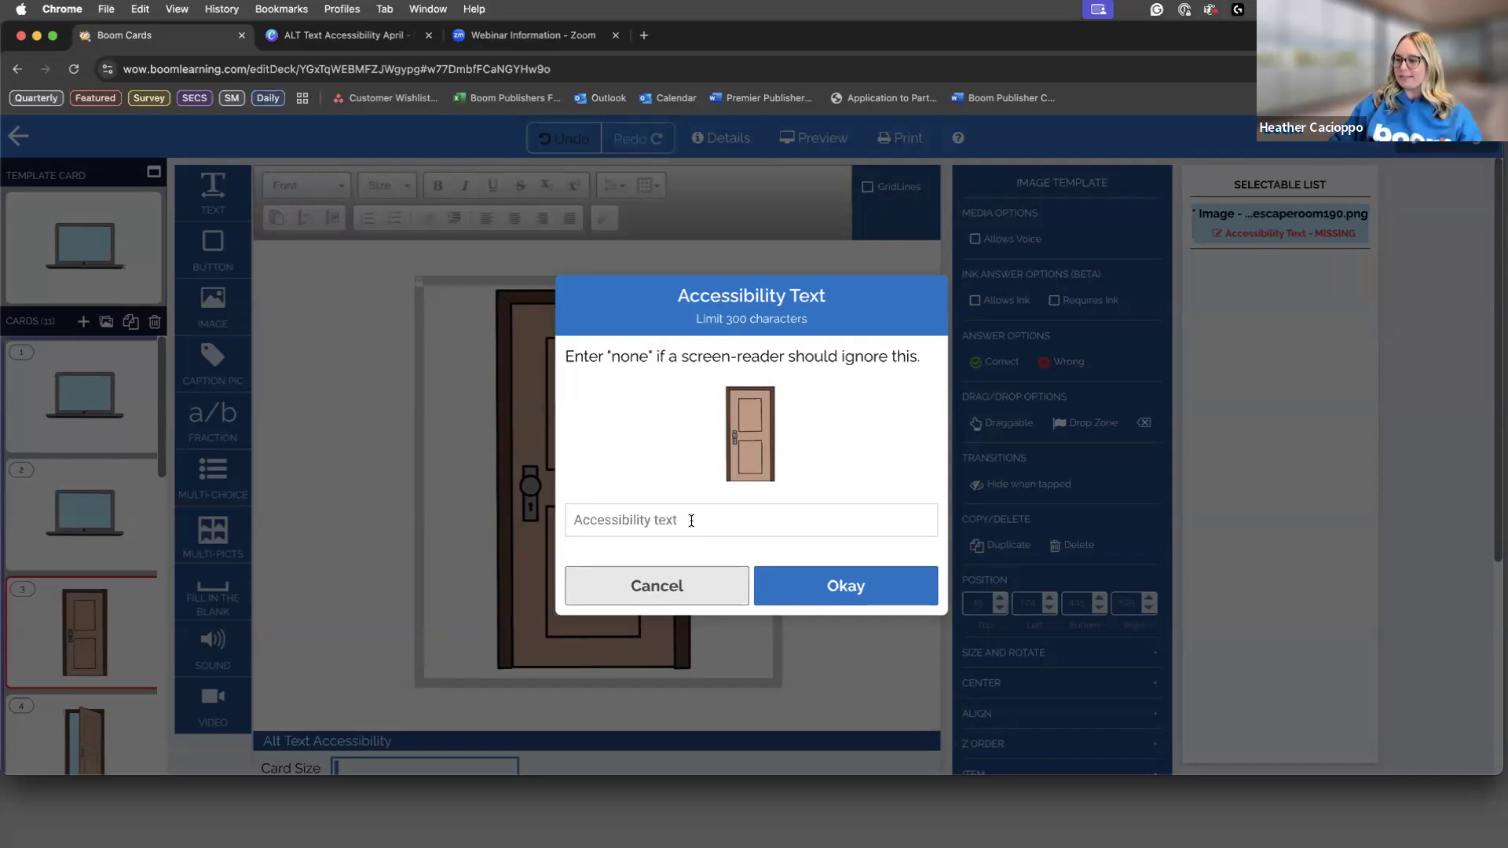
click(692, 521)
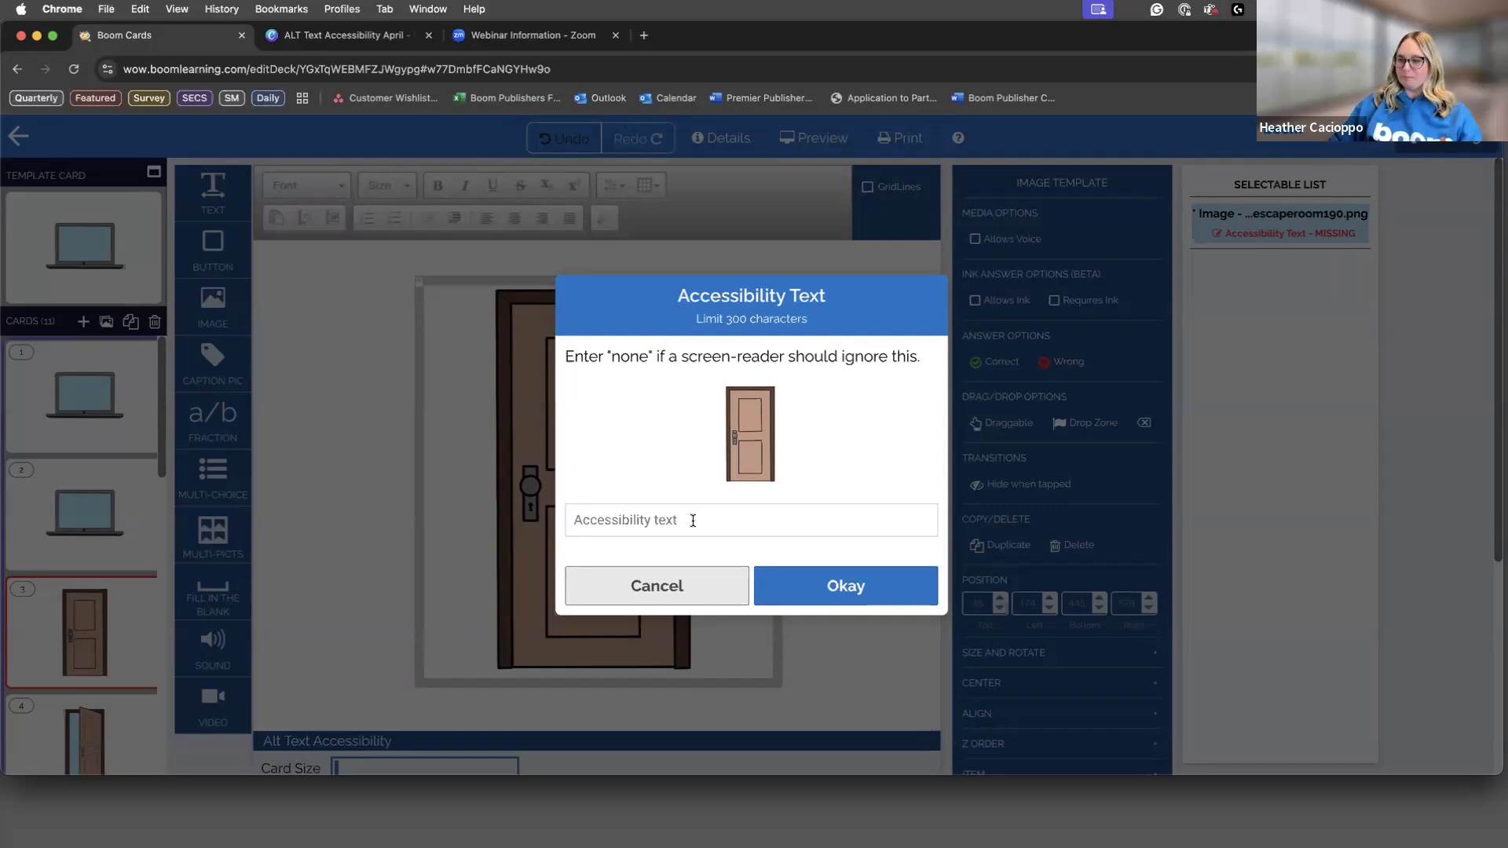
click(662, 587)
scroll(146, 647, down, 1)
click(123, 635)
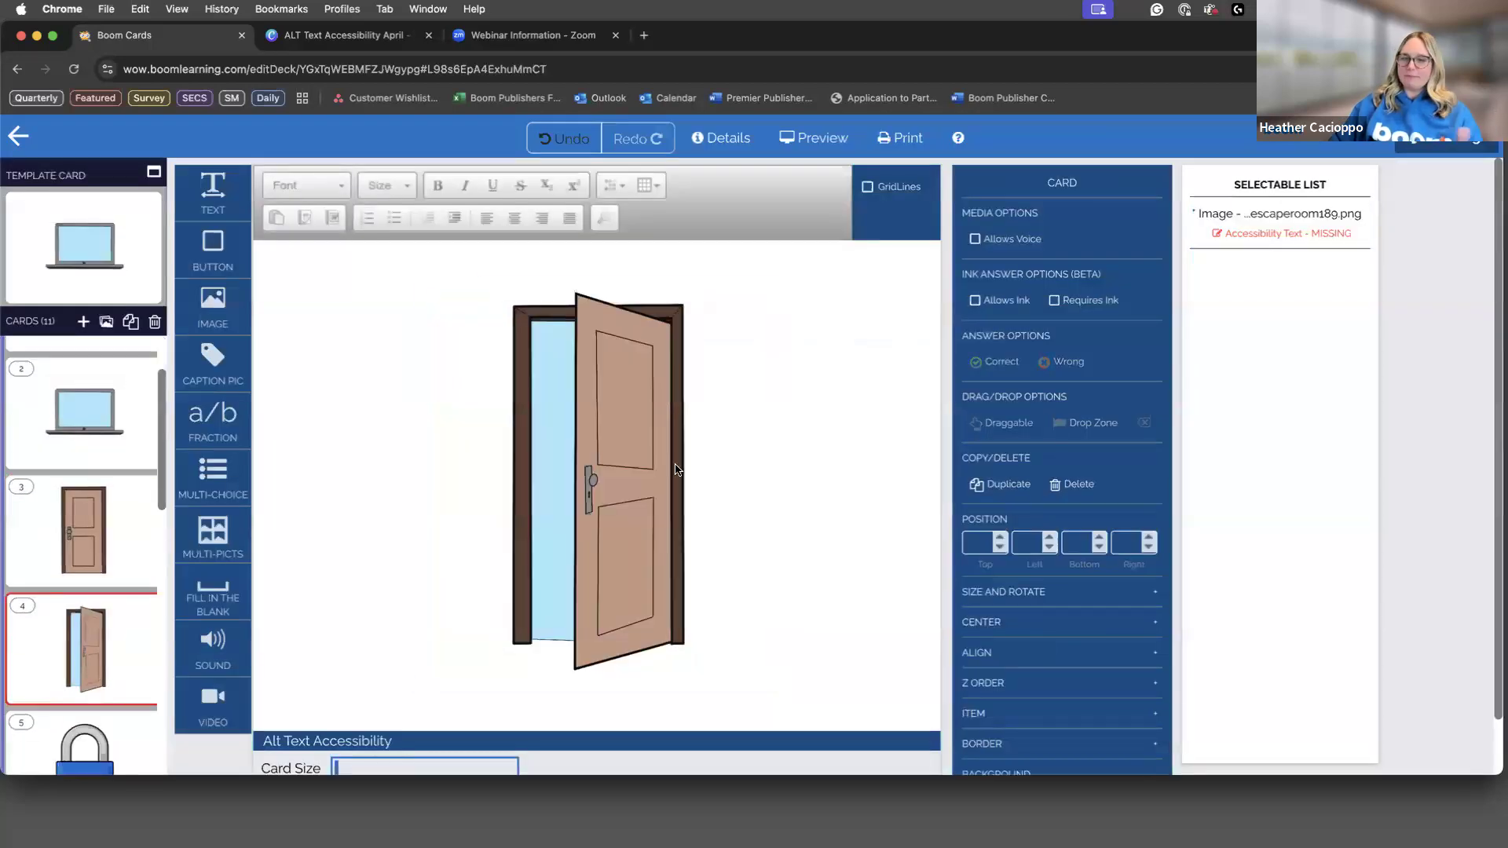
click(1249, 233)
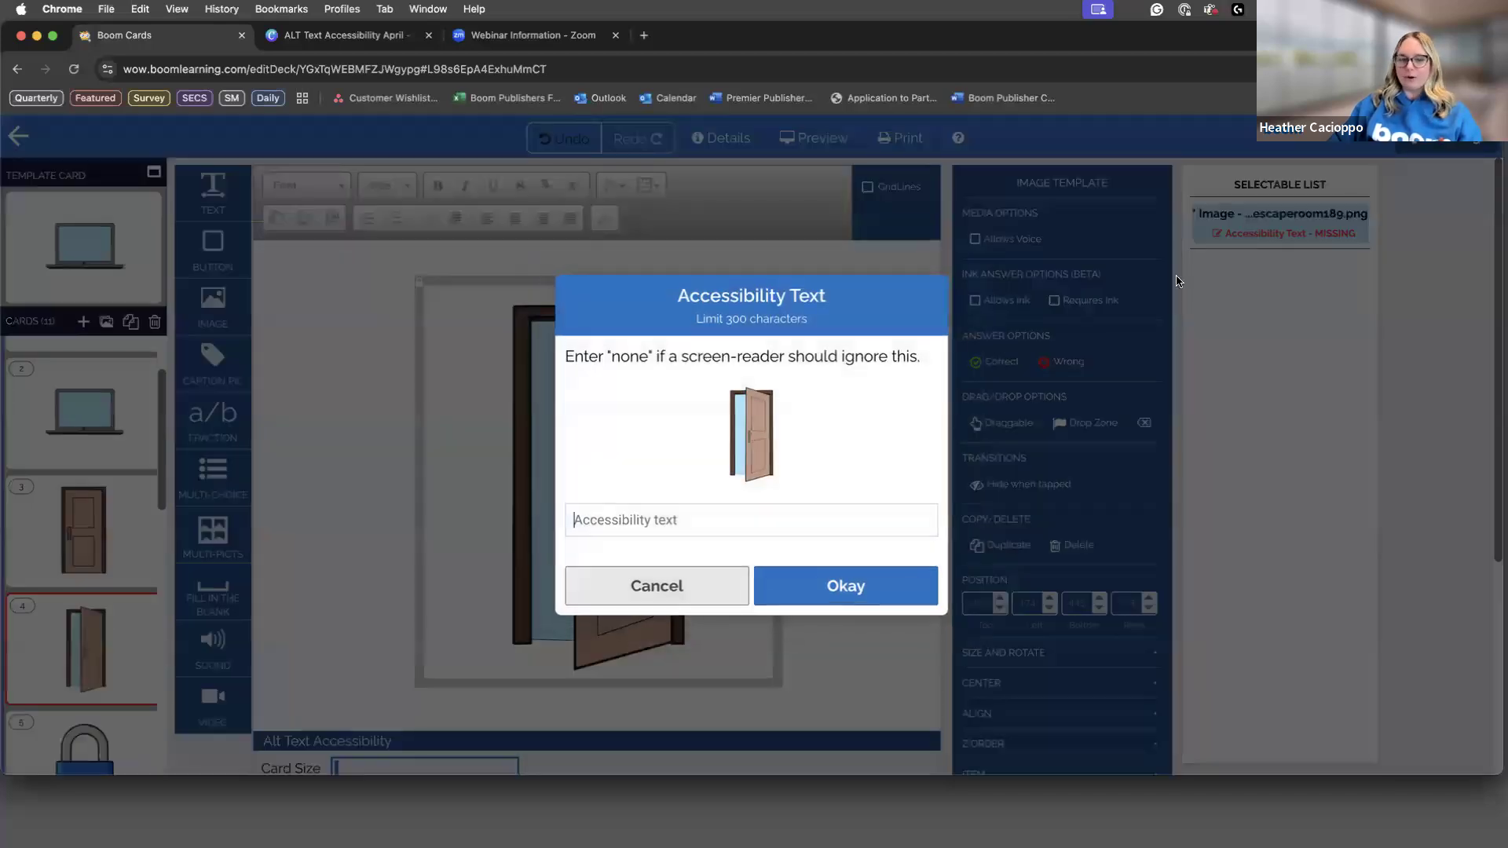
click(629, 599)
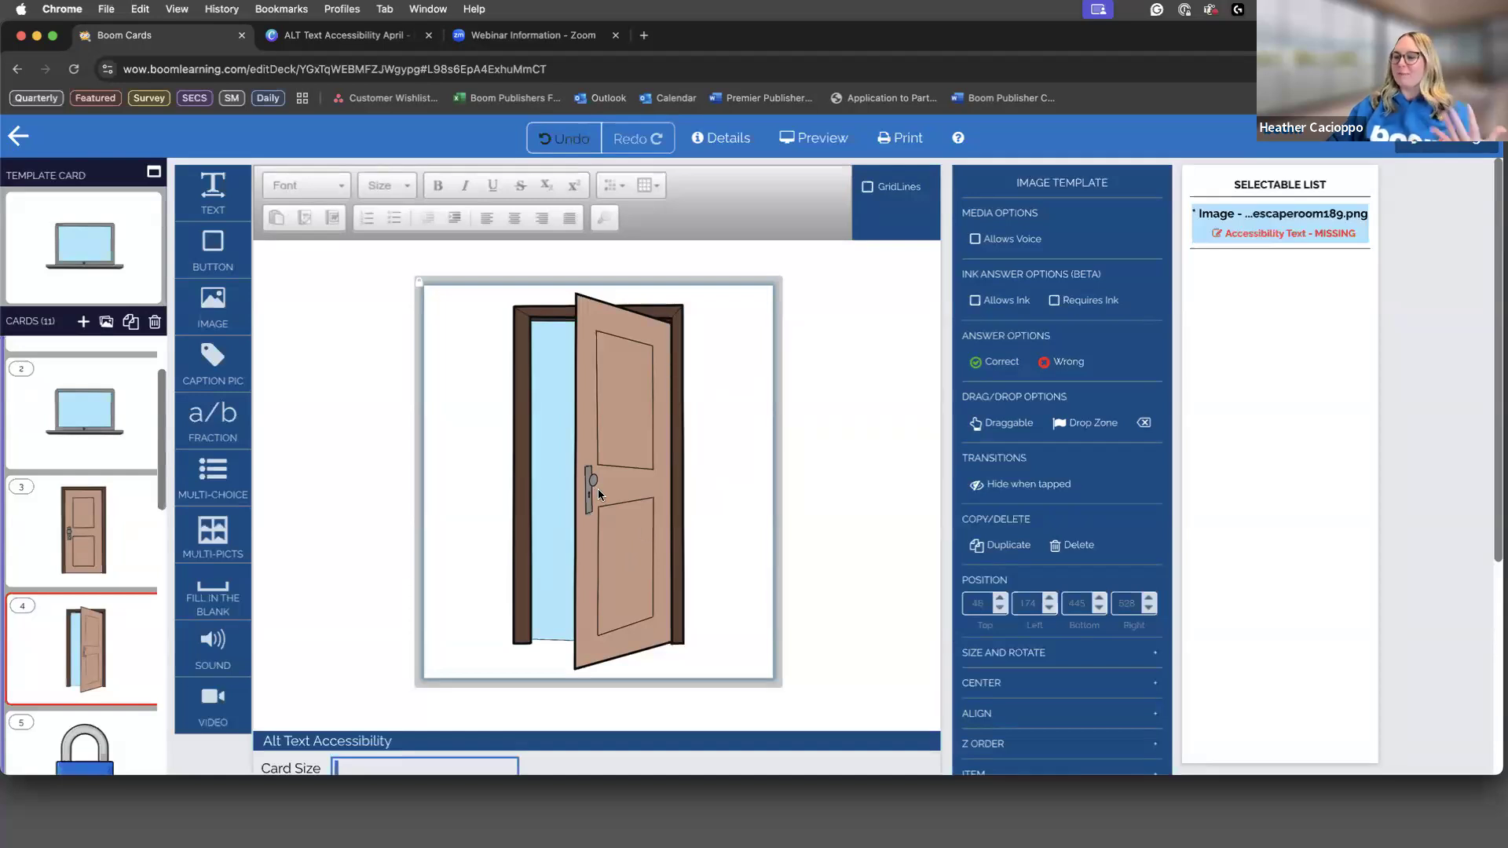
Step: Set the accessibility text of the closed padlock image on card 5 to "closed security device" and dismiss the image library
scroll(549, 486, down, 1)
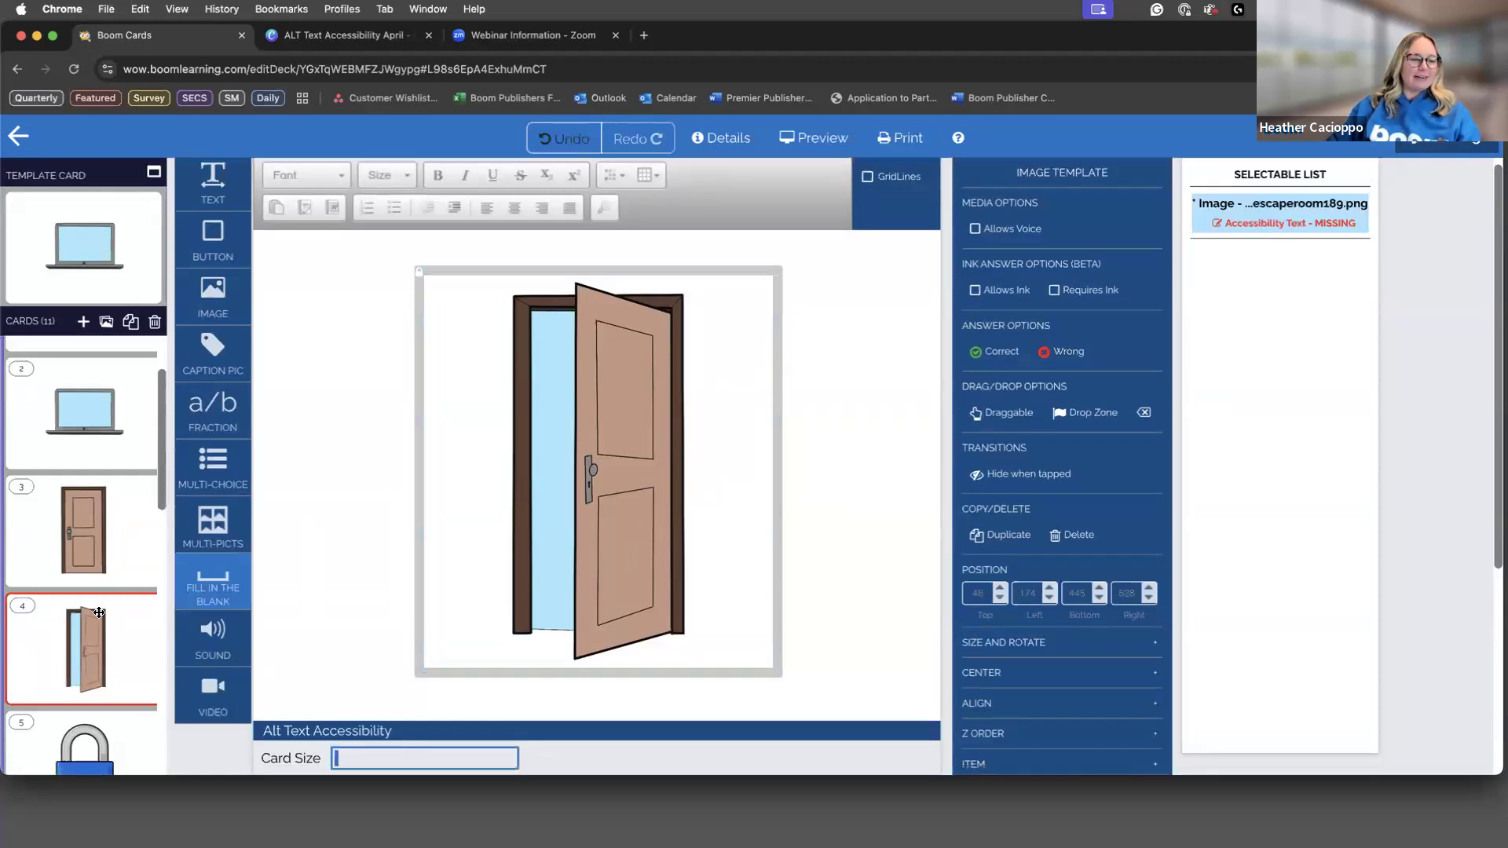
scroll(112, 630, down, 3)
click(112, 629)
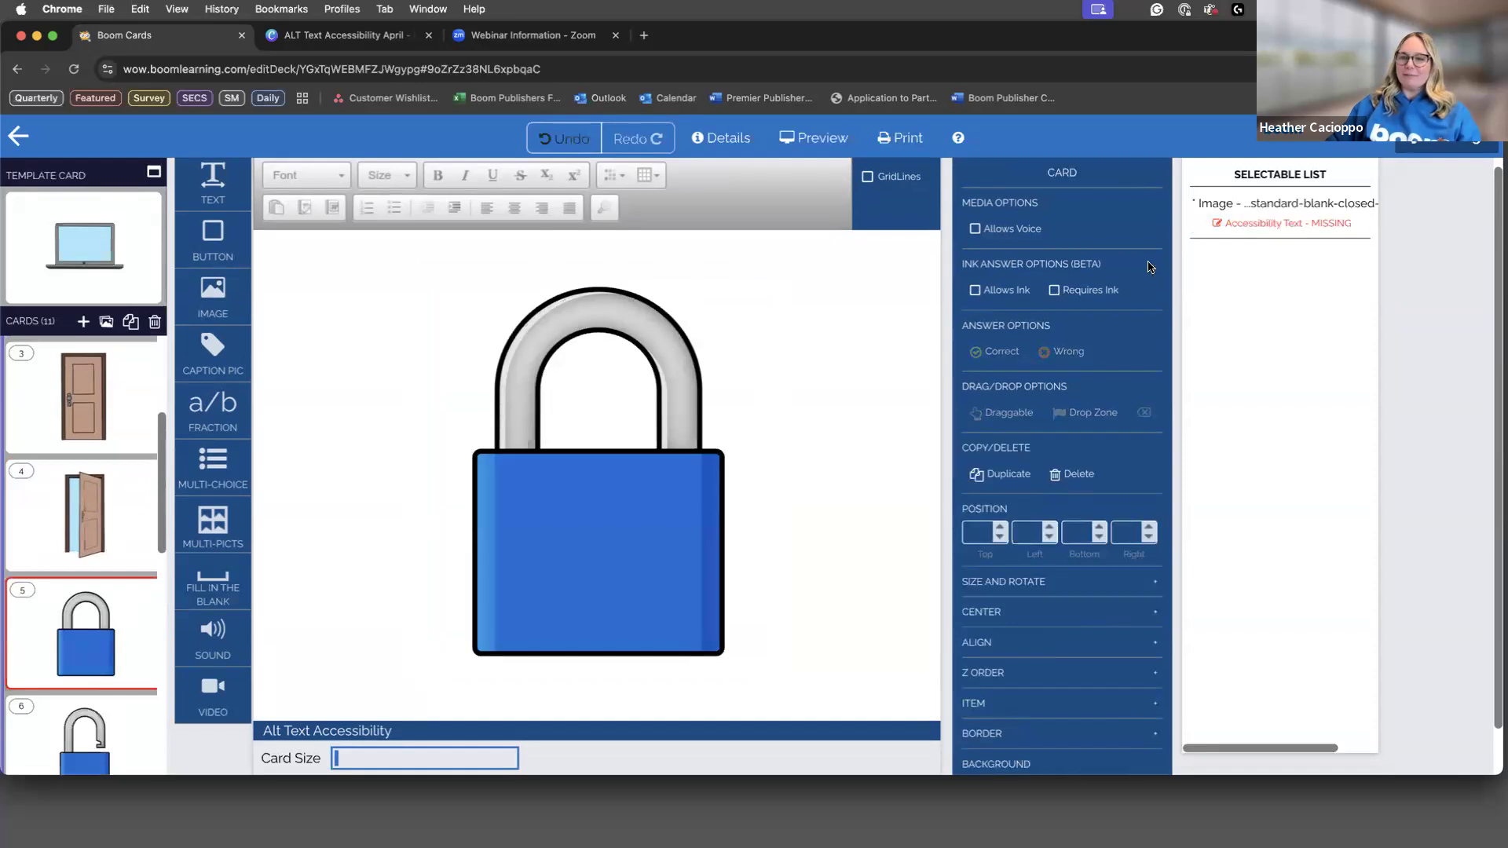
click(1246, 221)
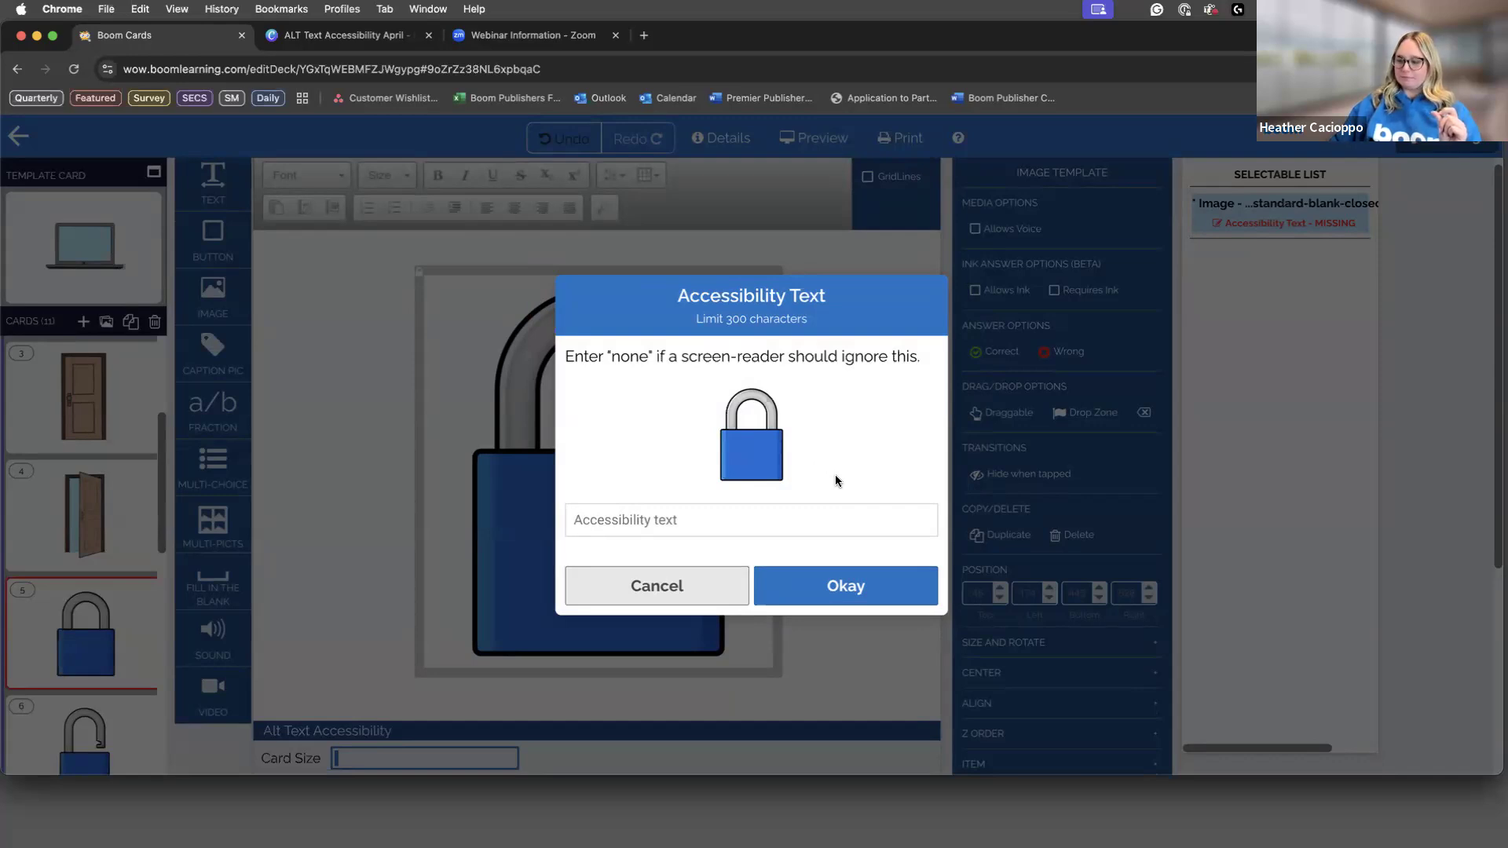
click(783, 522)
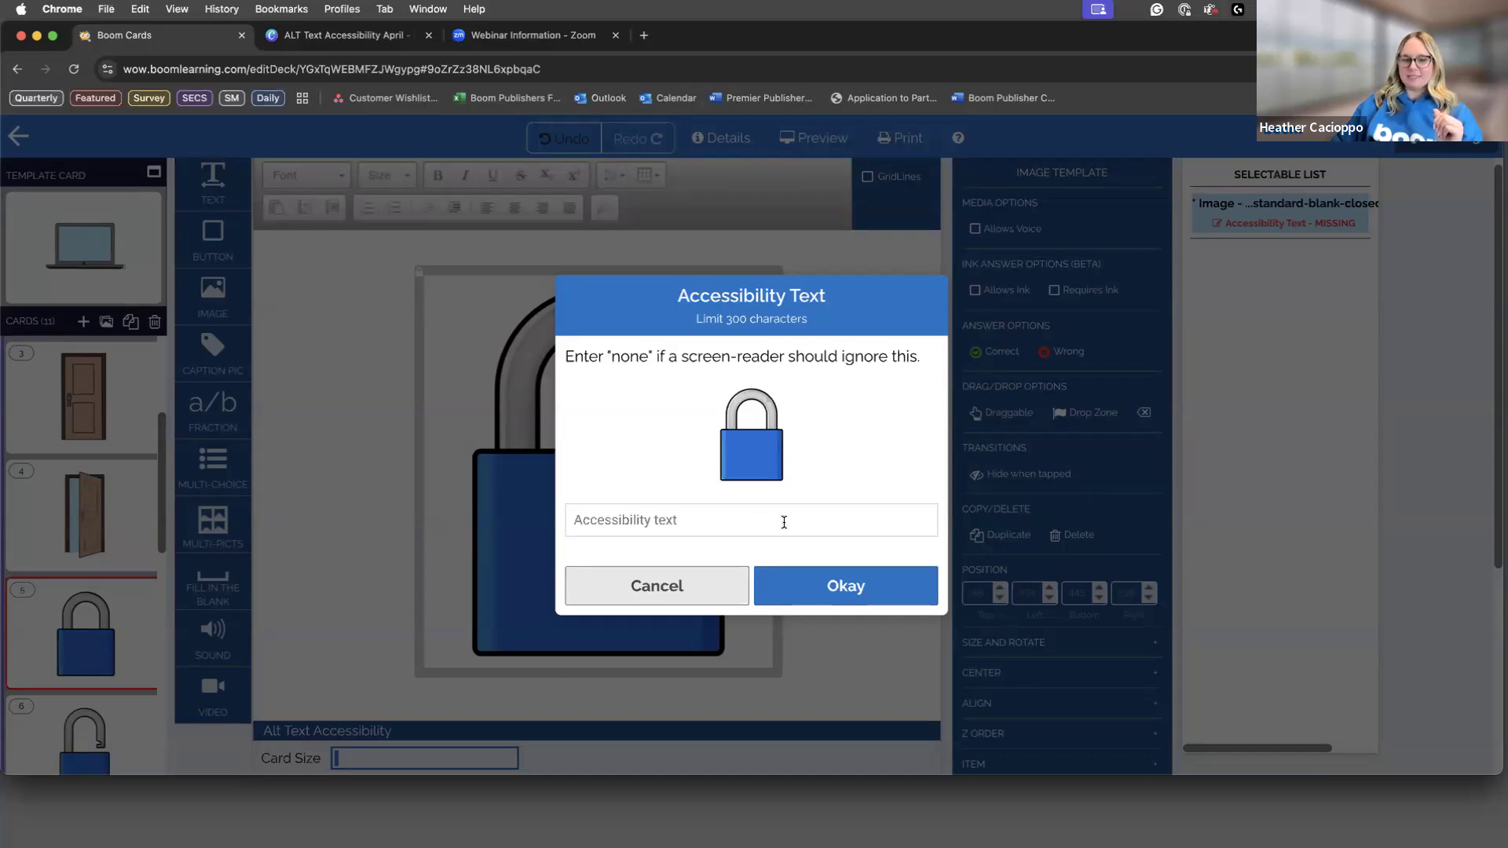
text(closed )
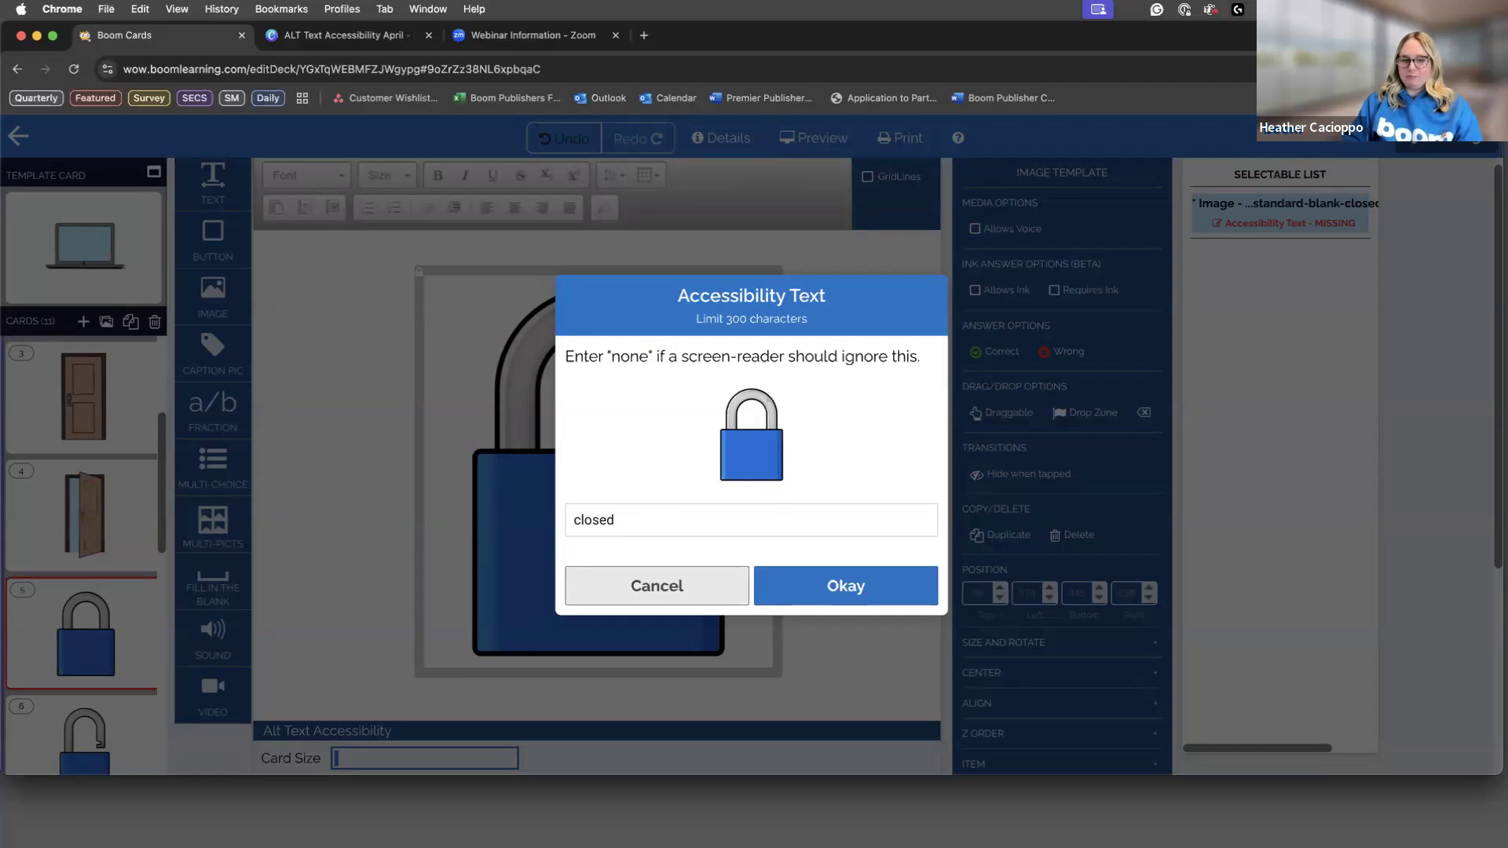
text(secu)
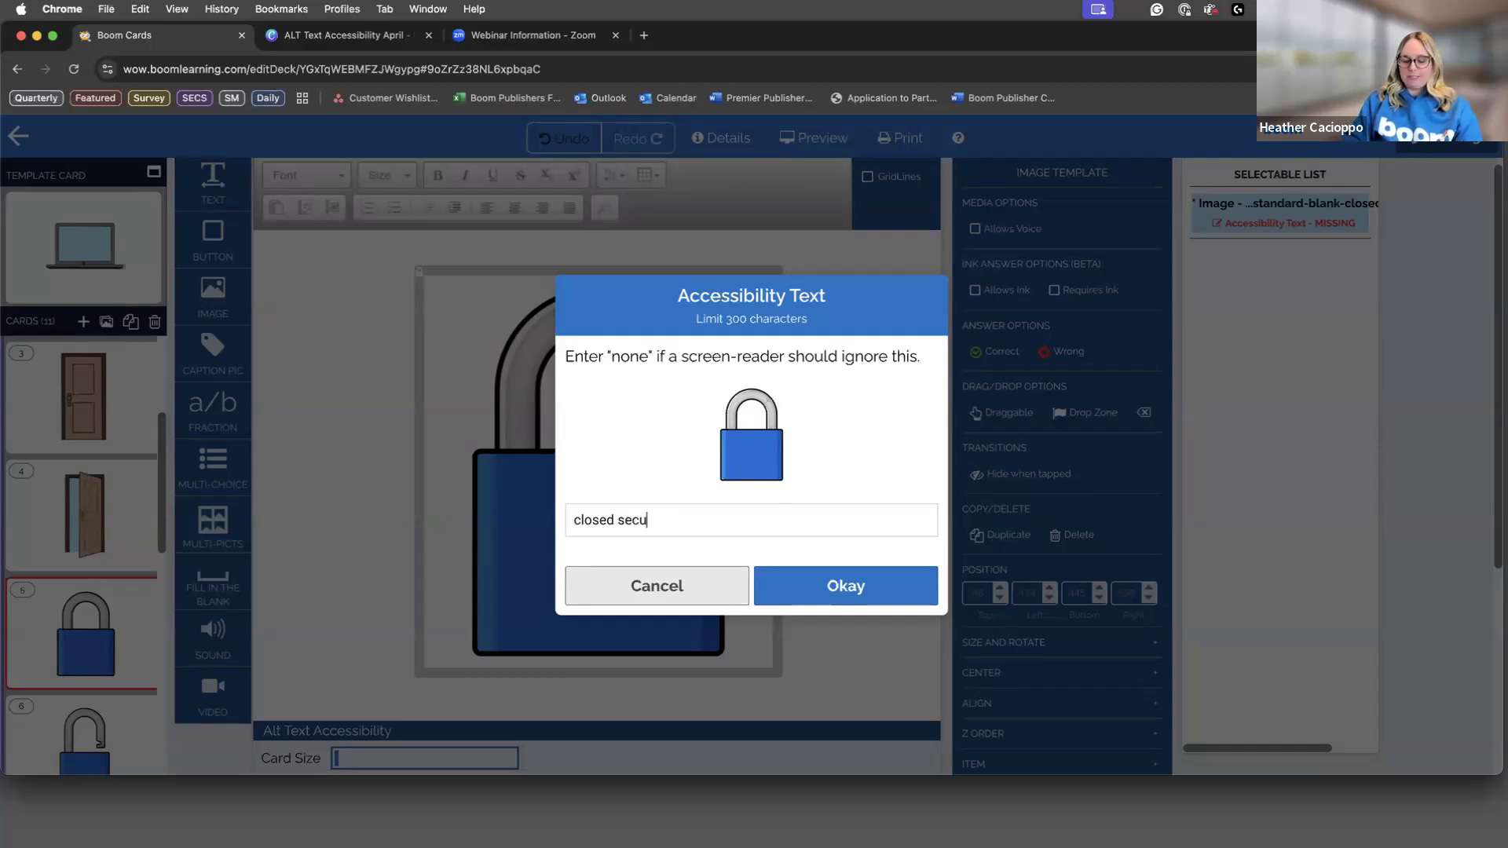
text(rity des)
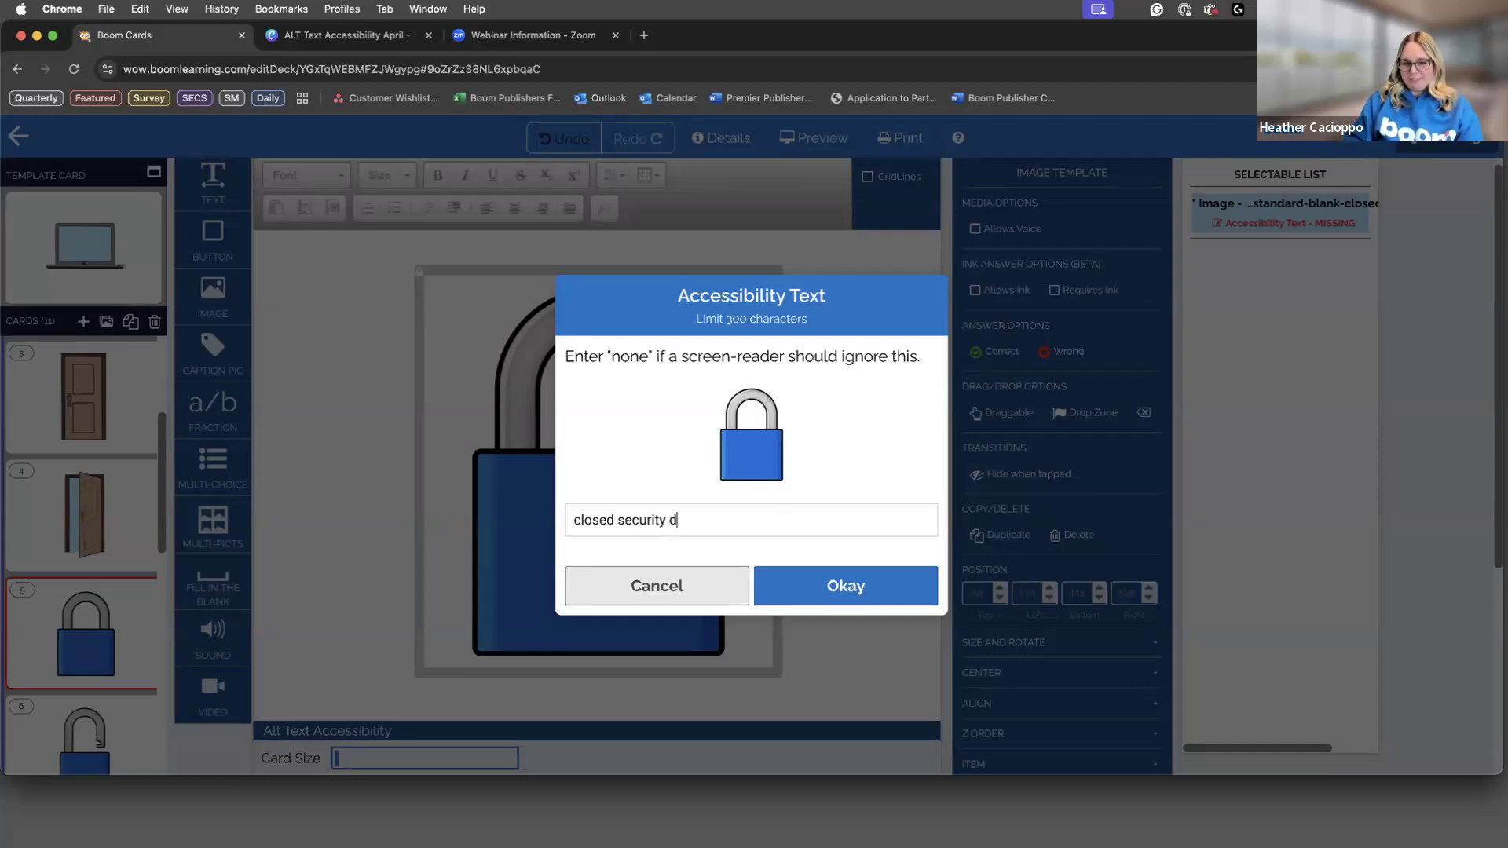
key(BackSpace)
text(vice)
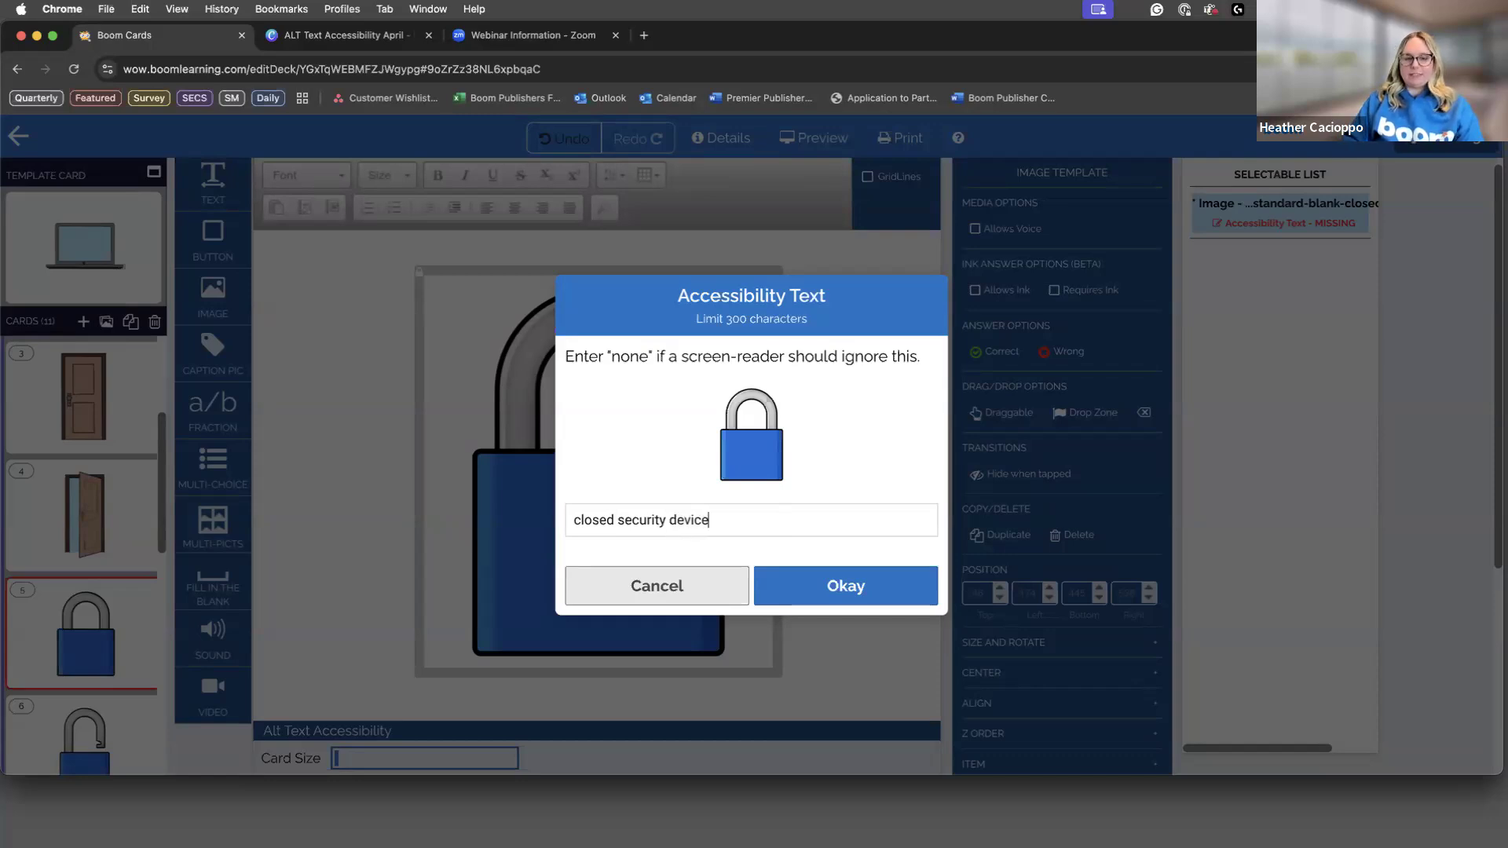
key(Return)
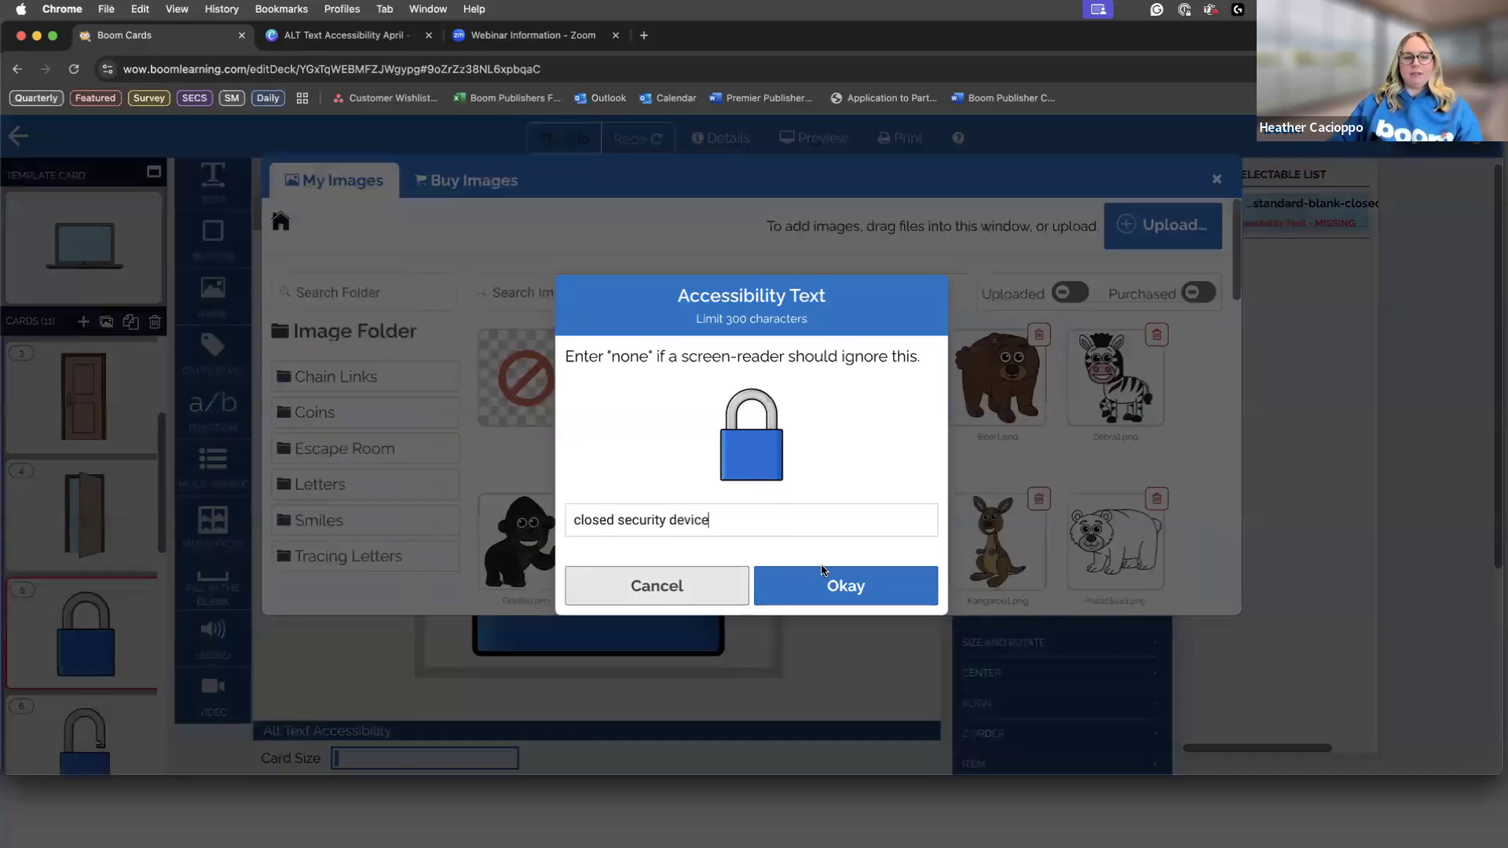
click(824, 581)
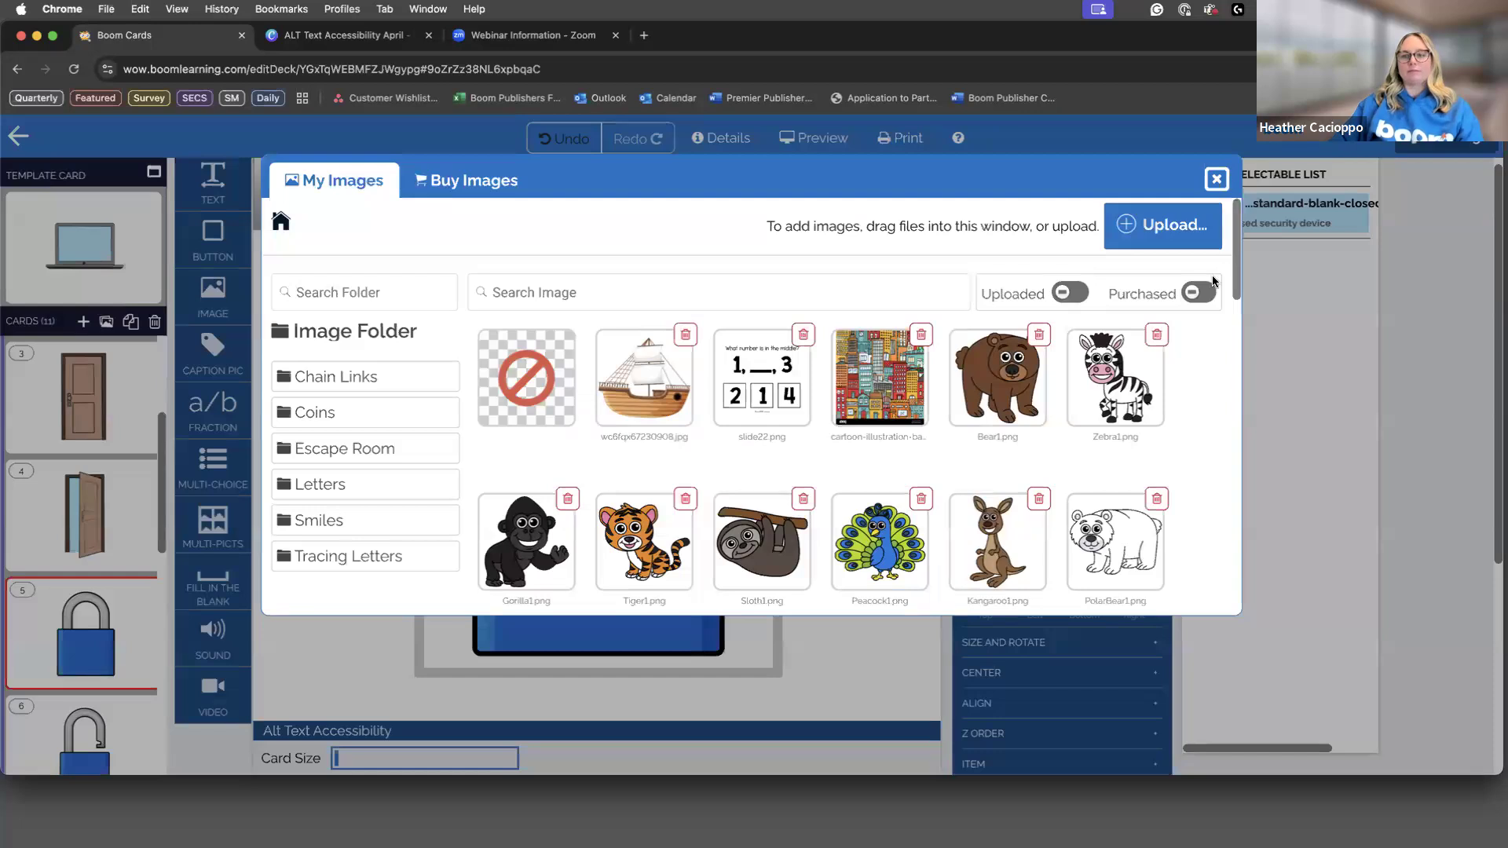
click(1215, 180)
Step: Review the images and accessibility text on the padlock, bear, sloth and penny cards
scroll(82, 550, down, 3)
click(118, 615)
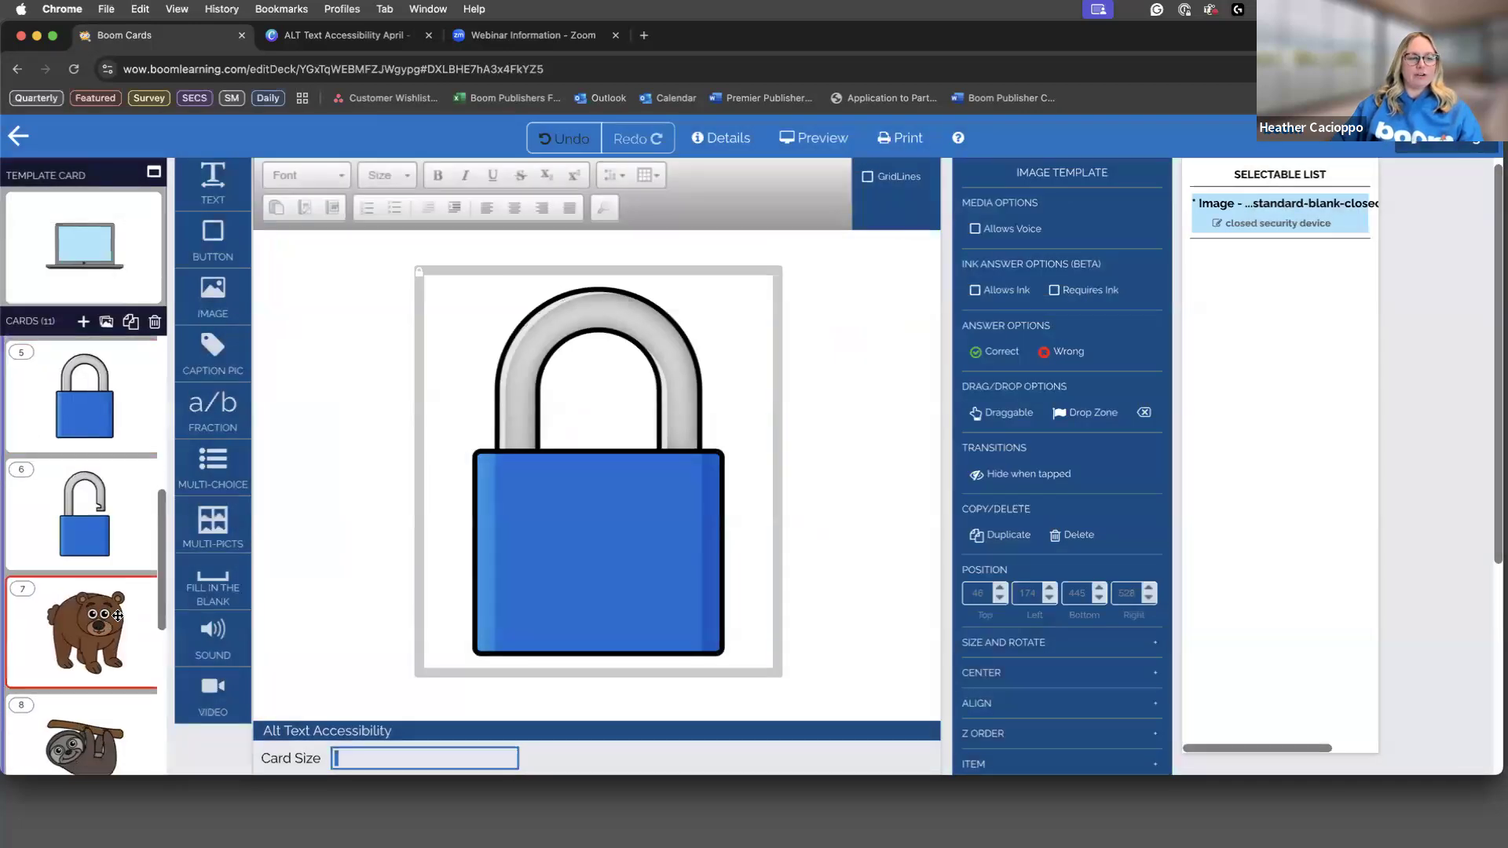
scroll(1304, 275, down, 1)
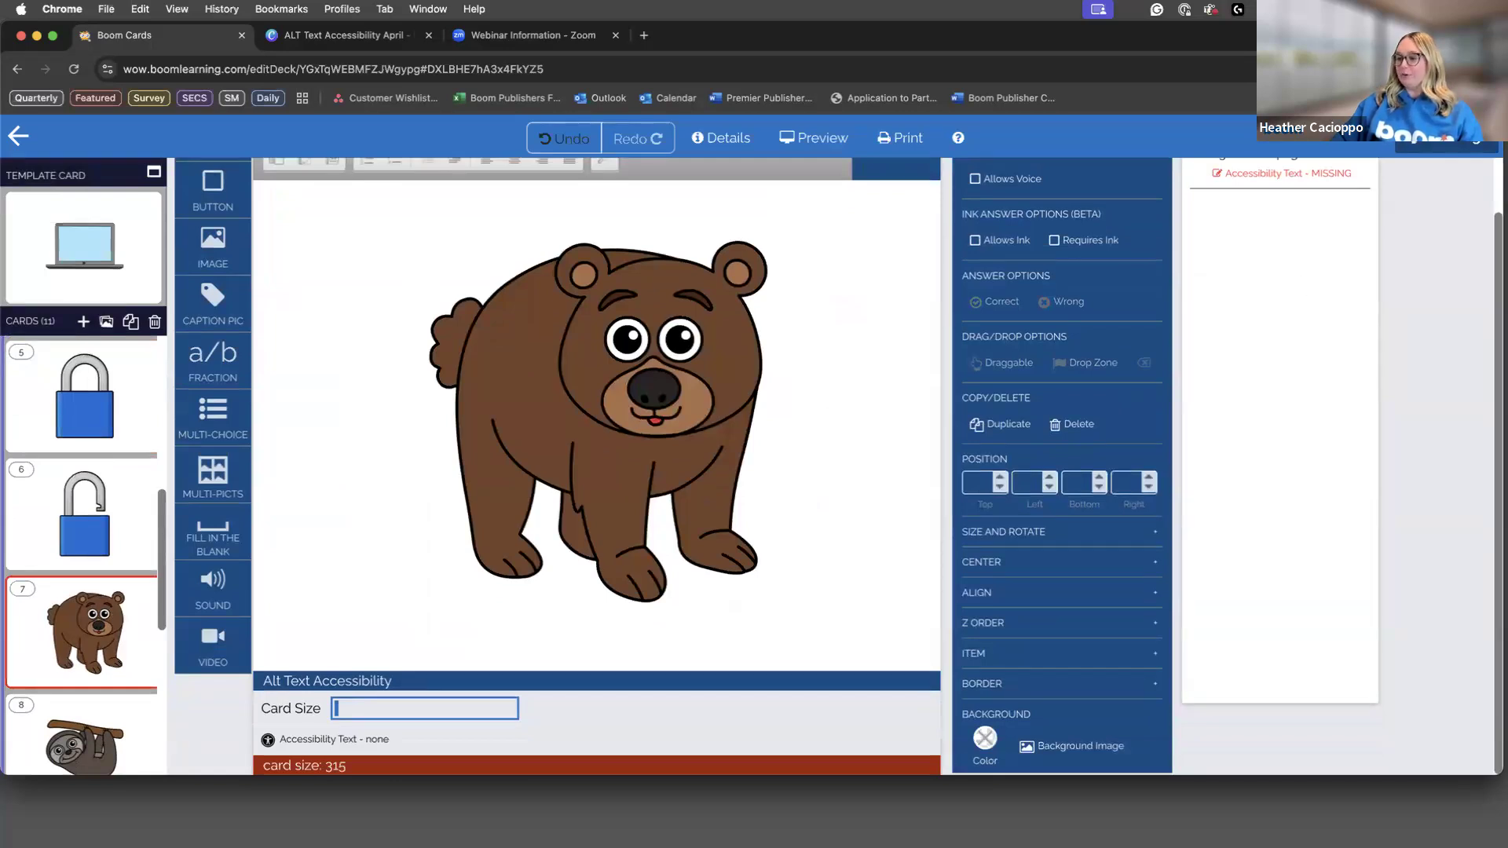
click(73, 487)
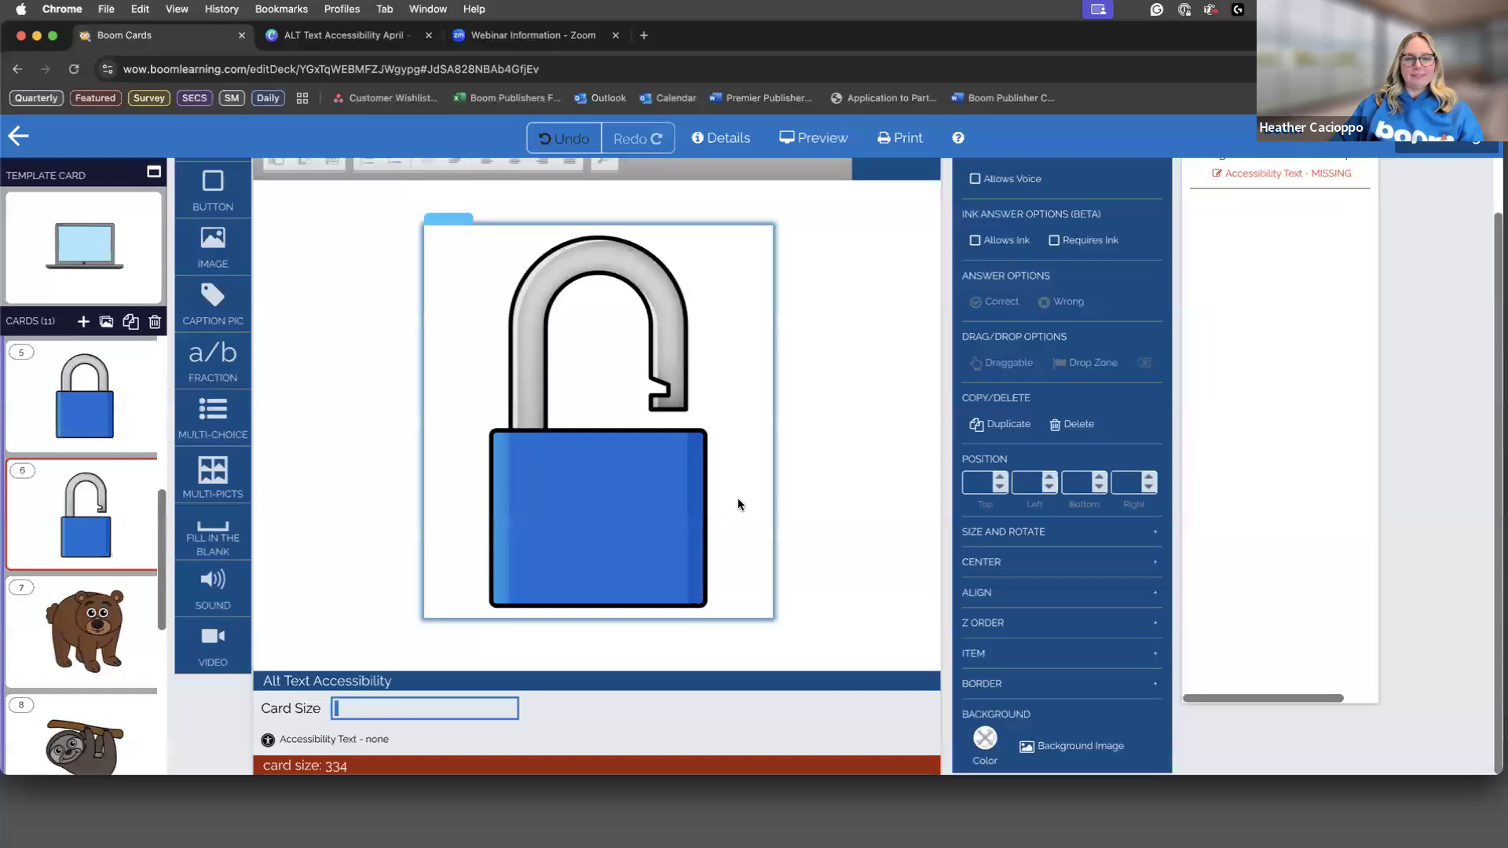
click(150, 424)
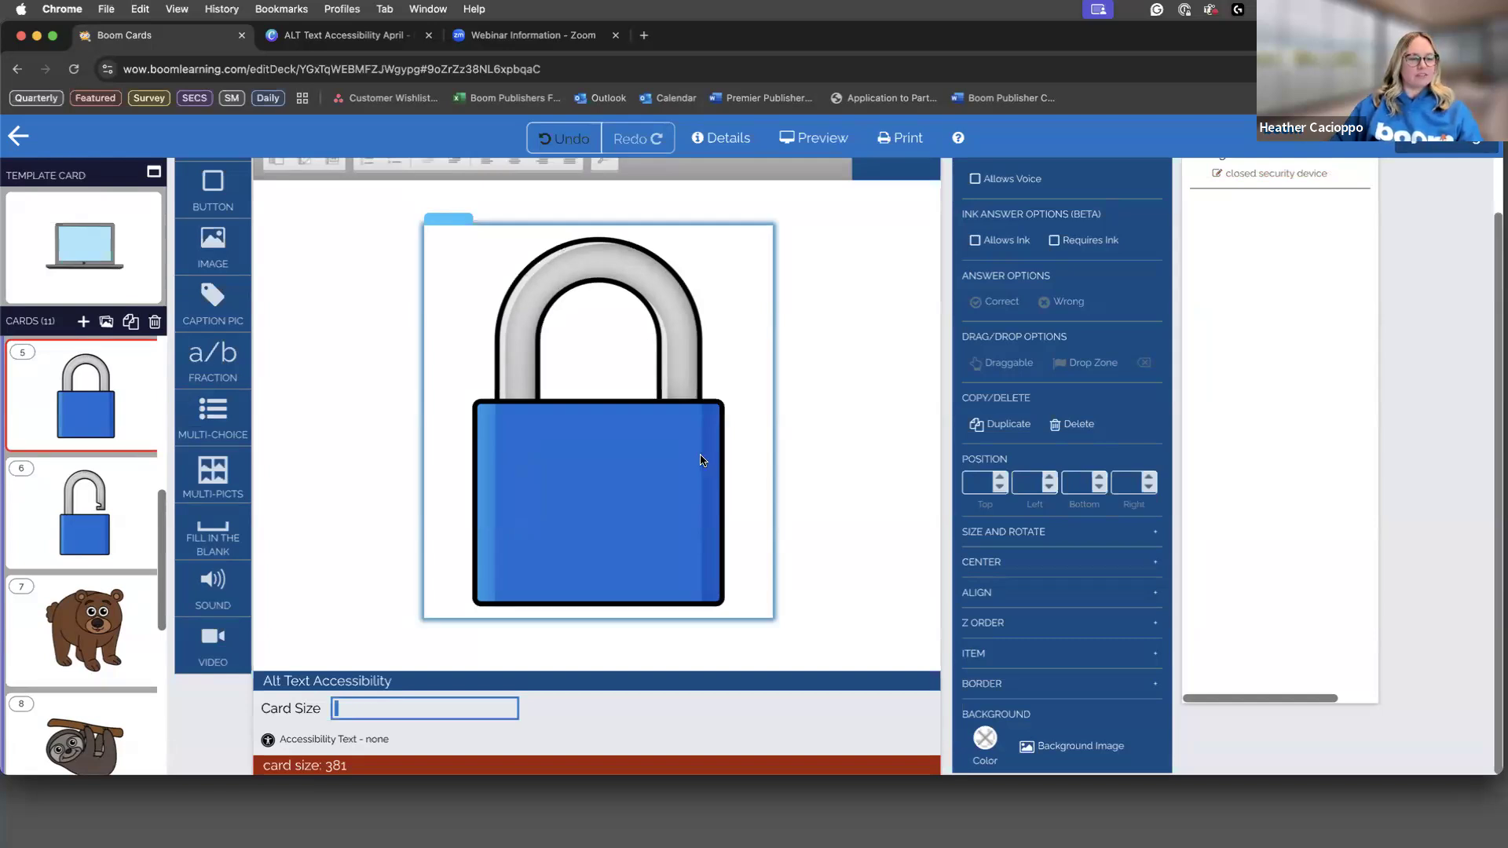
click(92, 723)
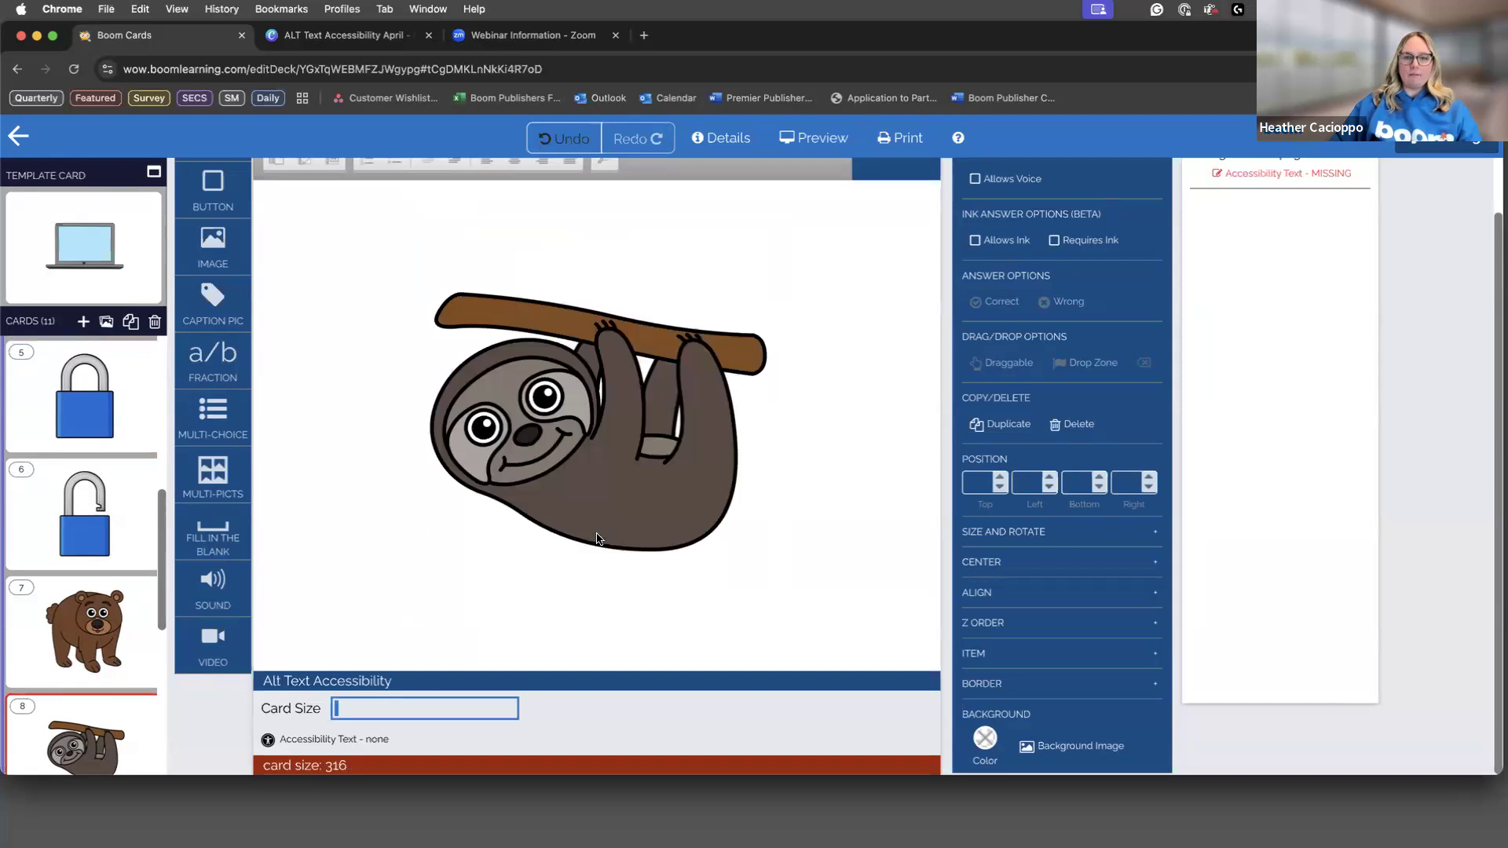
scroll(83, 647, down, 3)
click(84, 597)
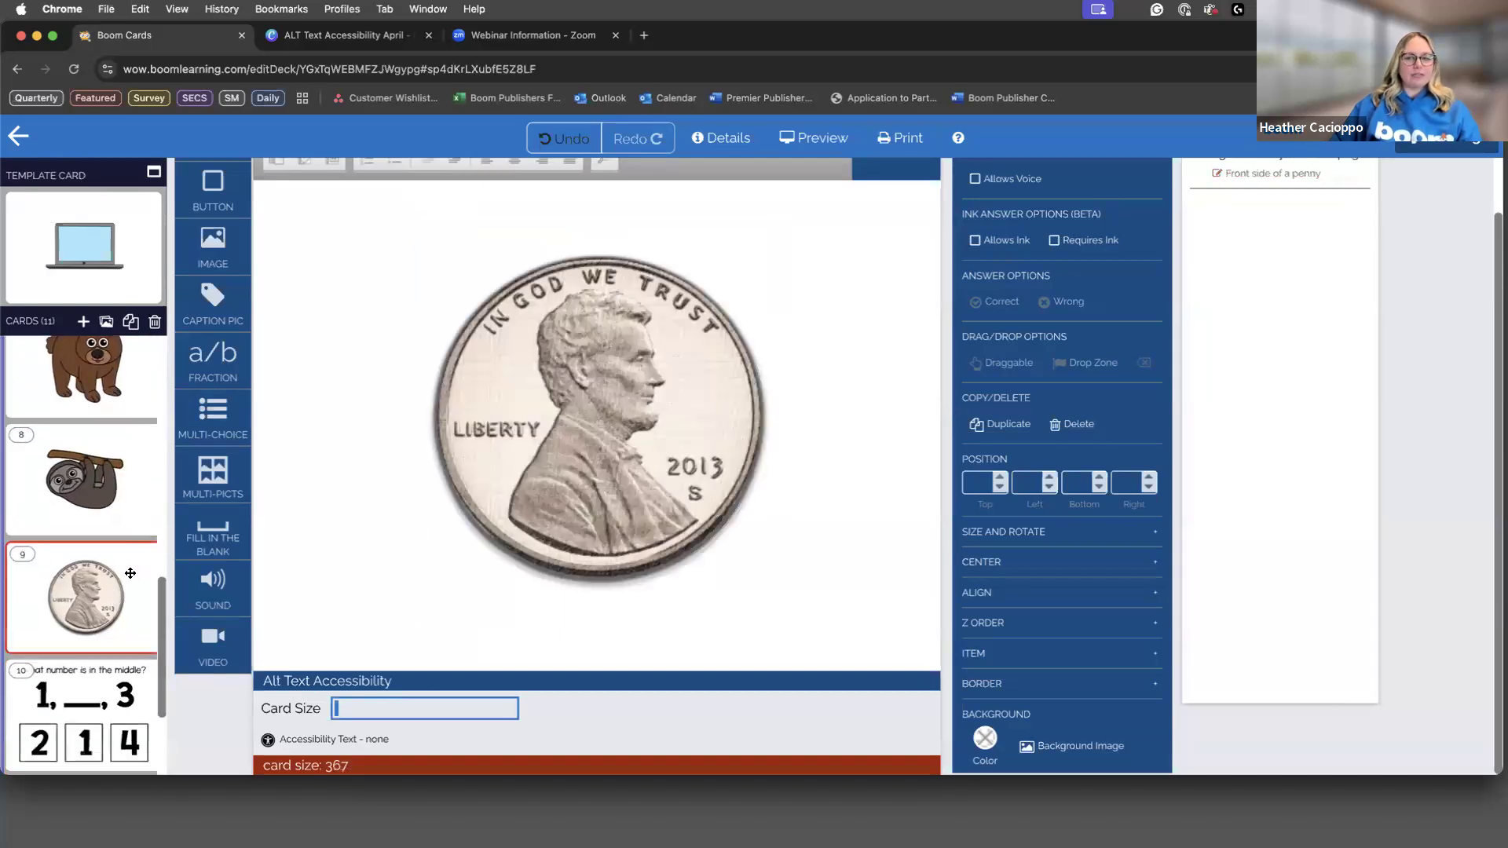
Step: Check the accessibility text of the penny image on card 9 and close its settings without editing
scroll(1156, 306, up, 2)
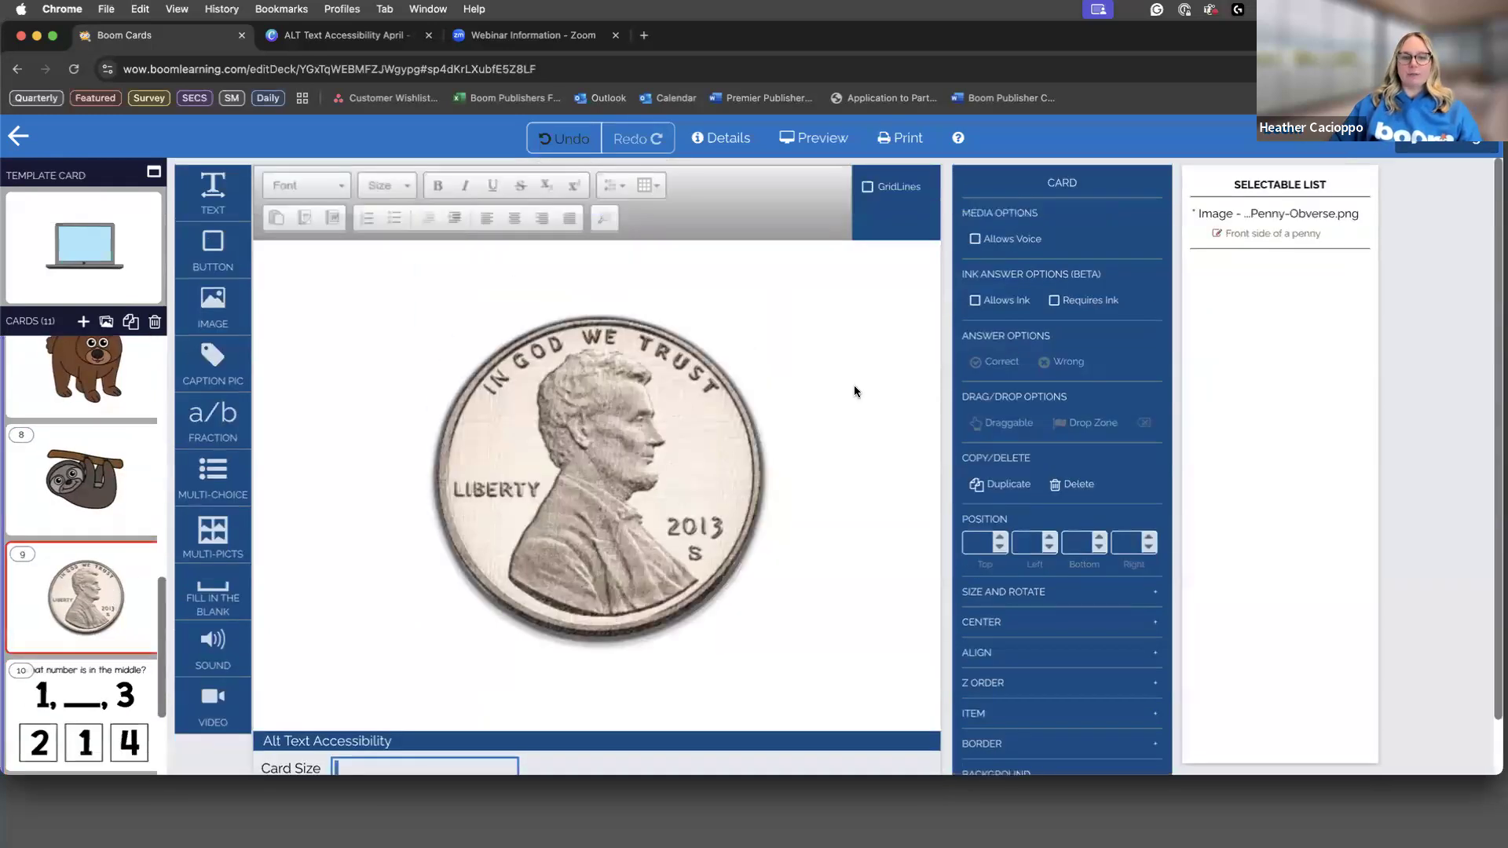
click(1310, 241)
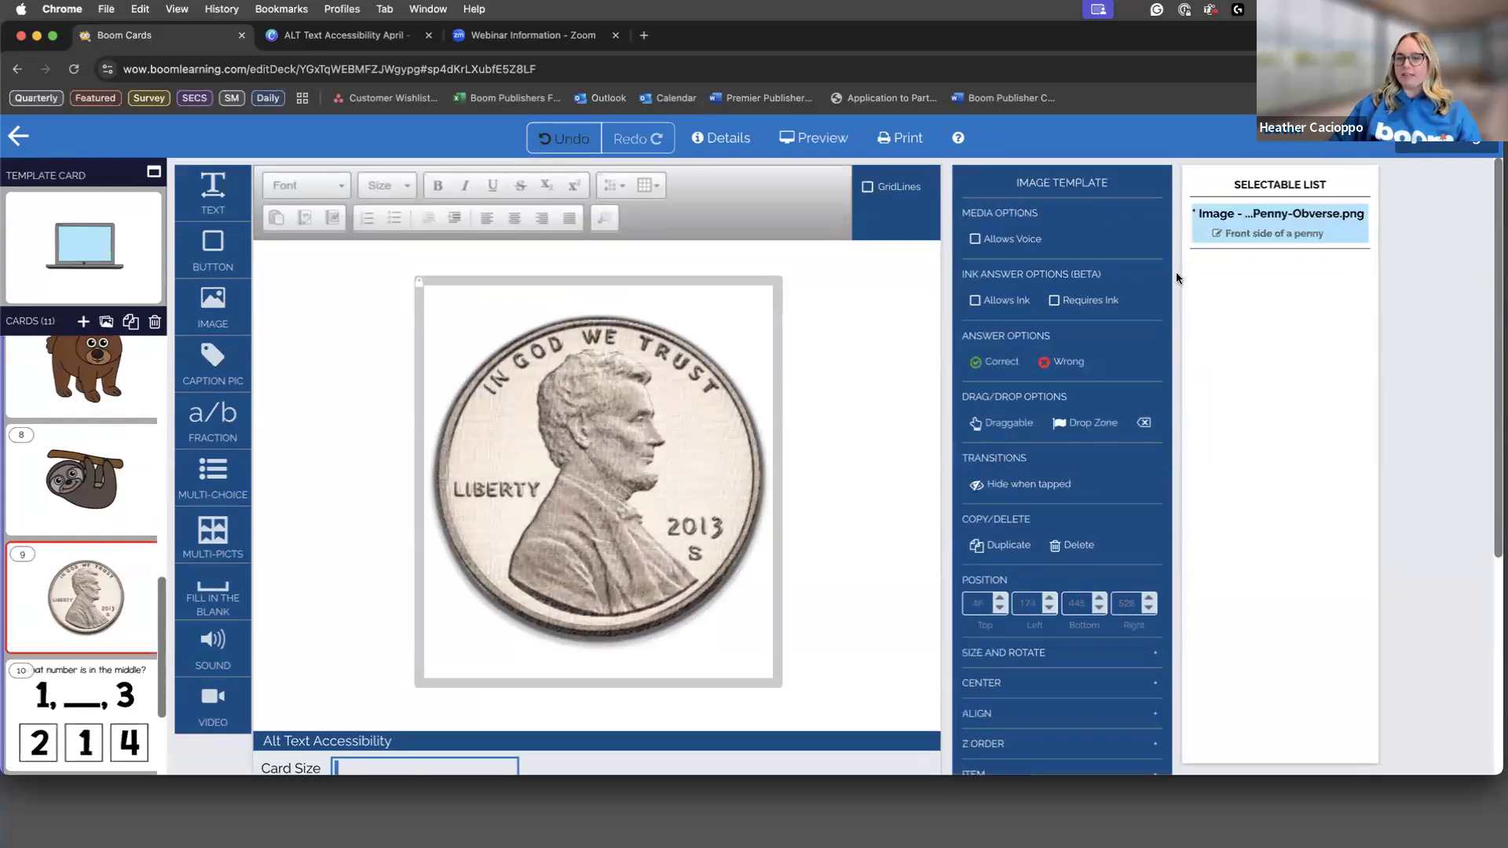
click(1265, 234)
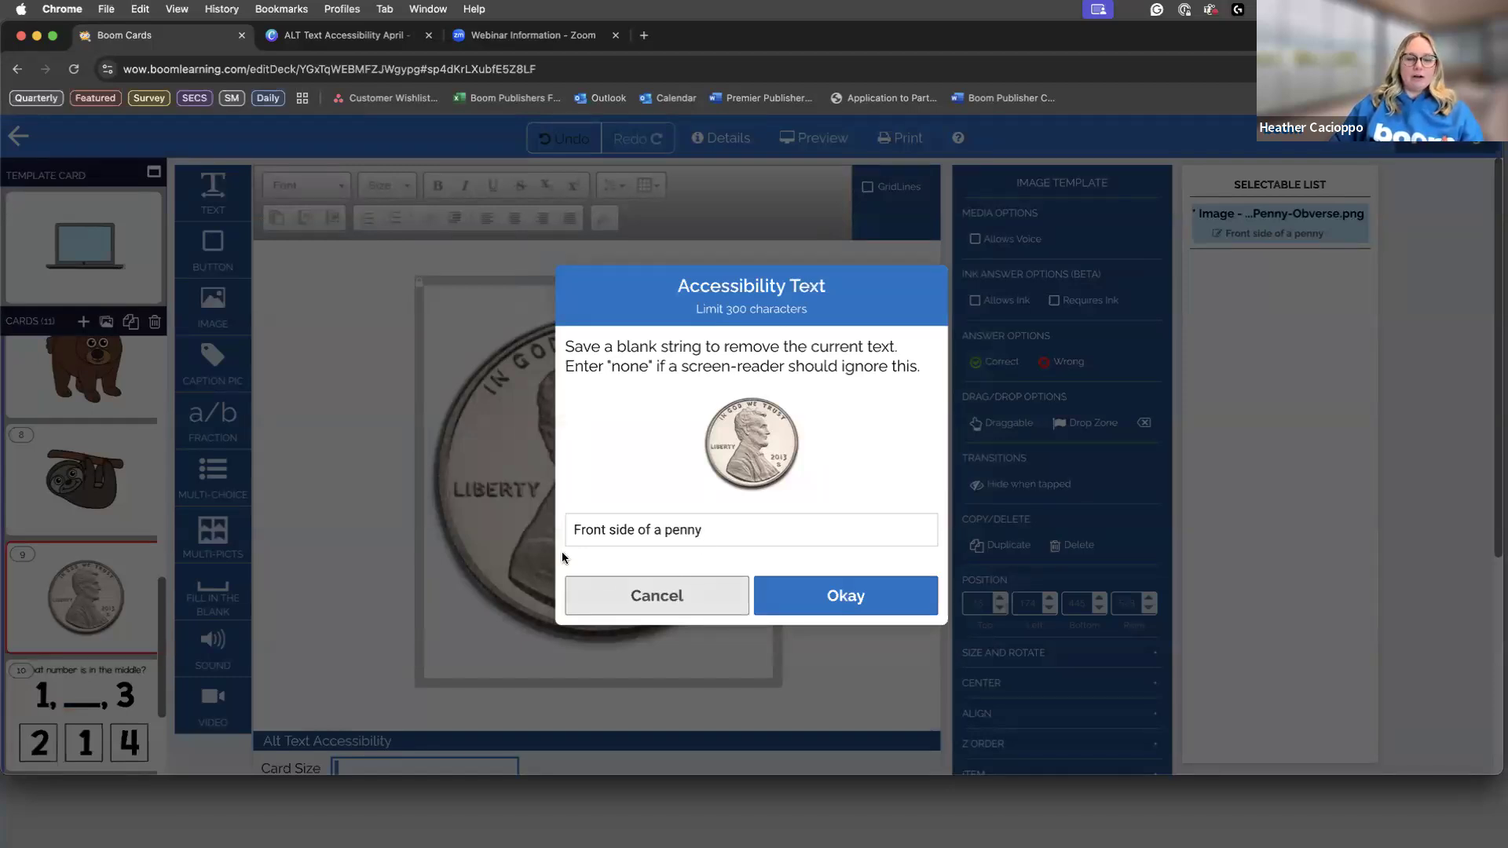
click(680, 595)
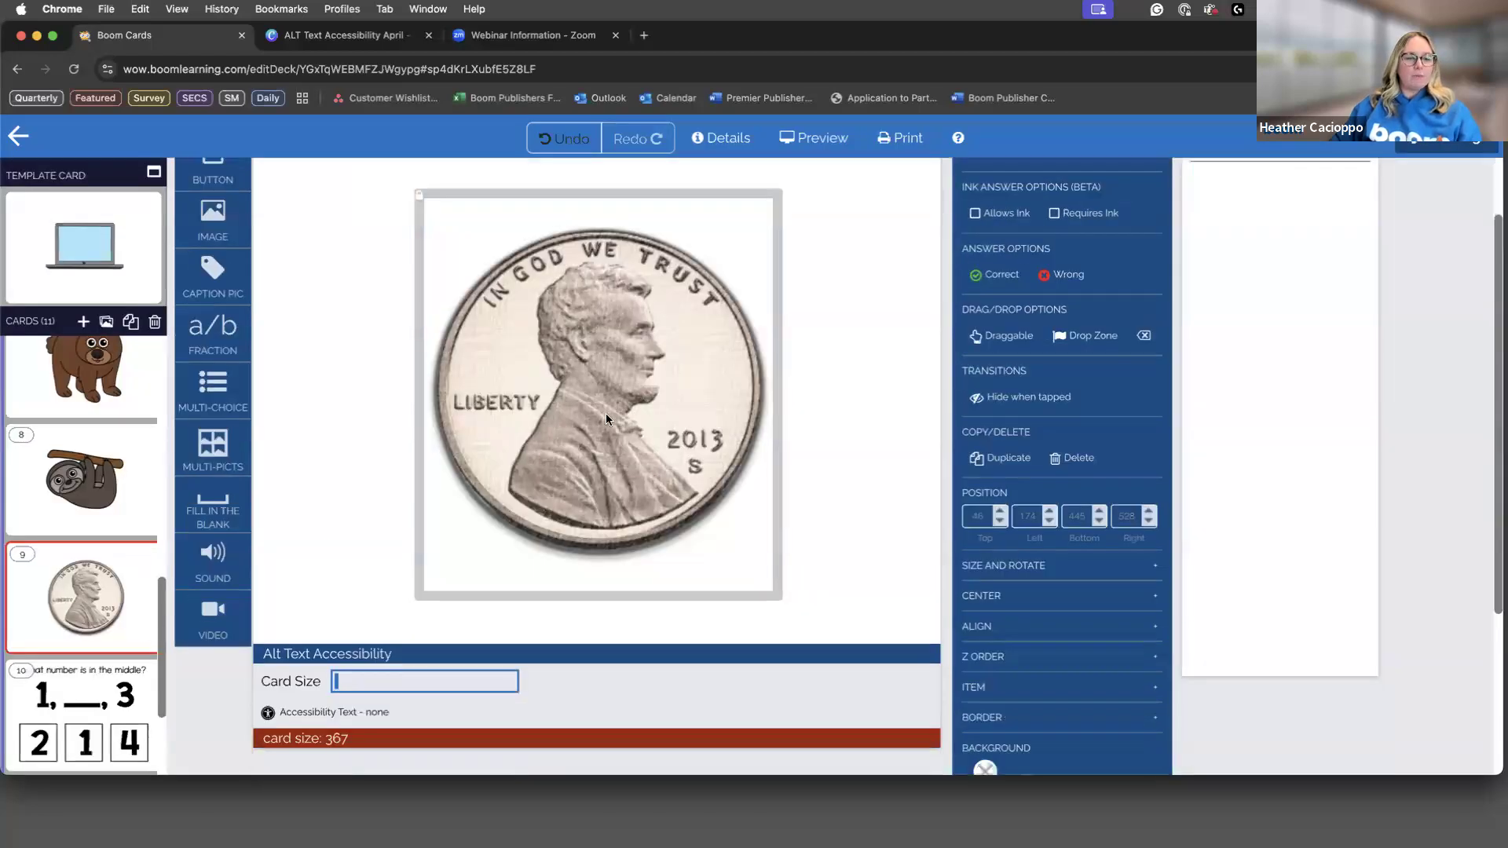
Step: Set the accessibility text of the question text box on card 10 to "What number is in the middle?"
scroll(135, 602, down, 3)
click(135, 601)
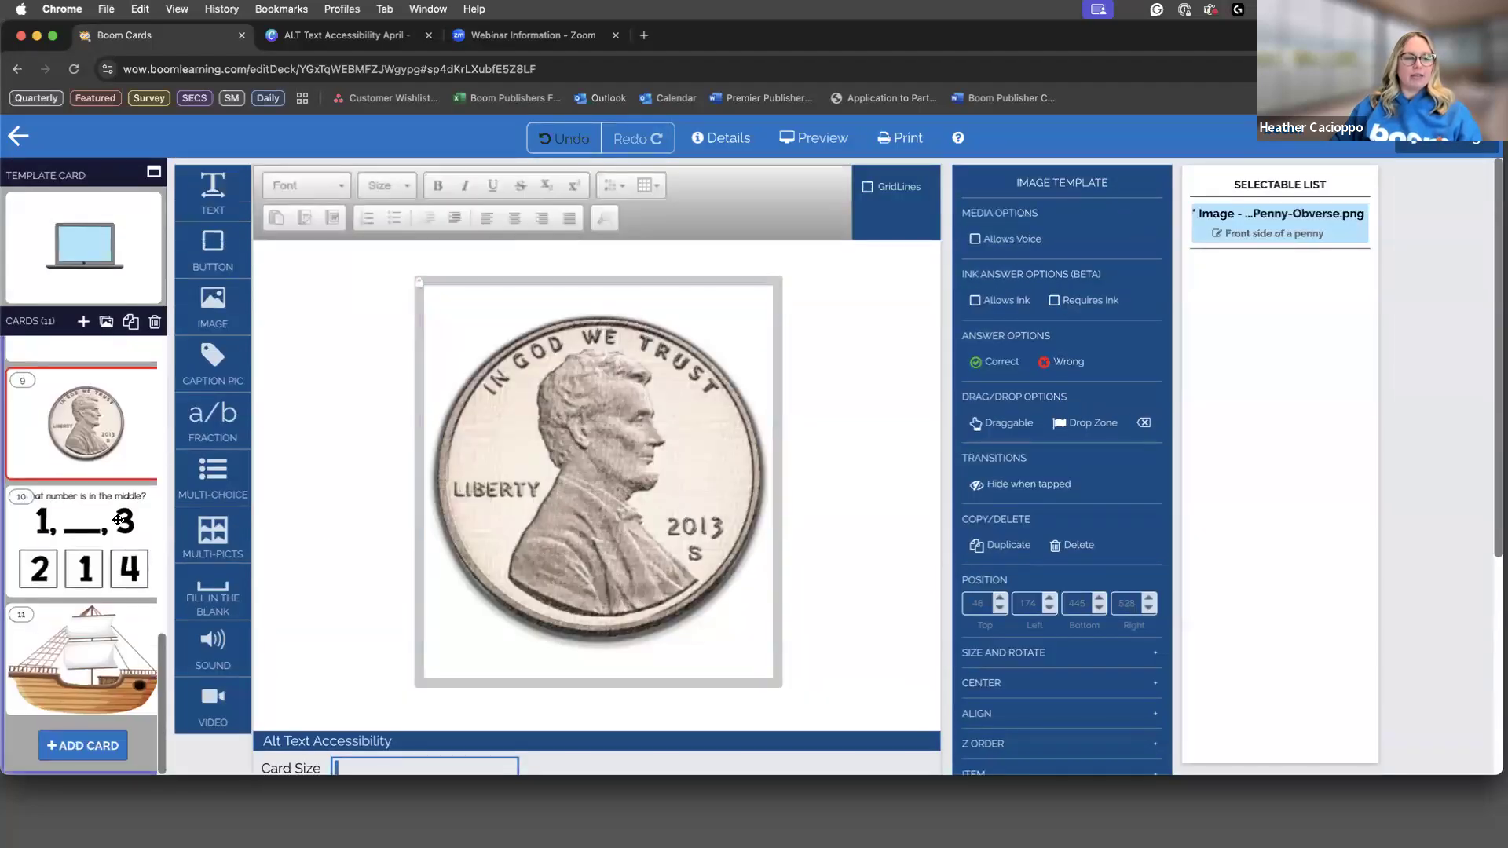
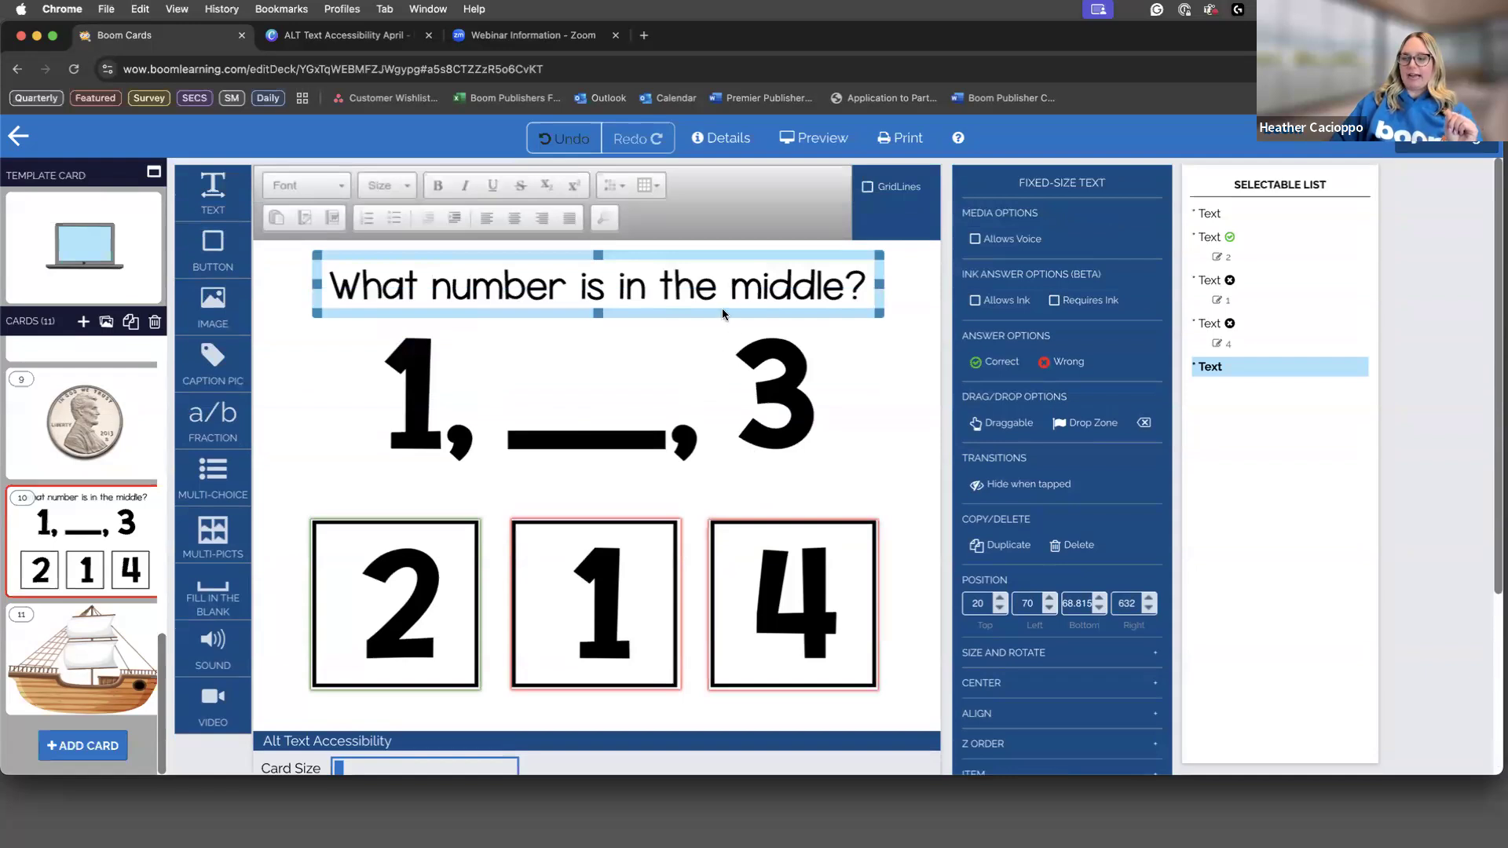
scroll(944, 536, down, 5)
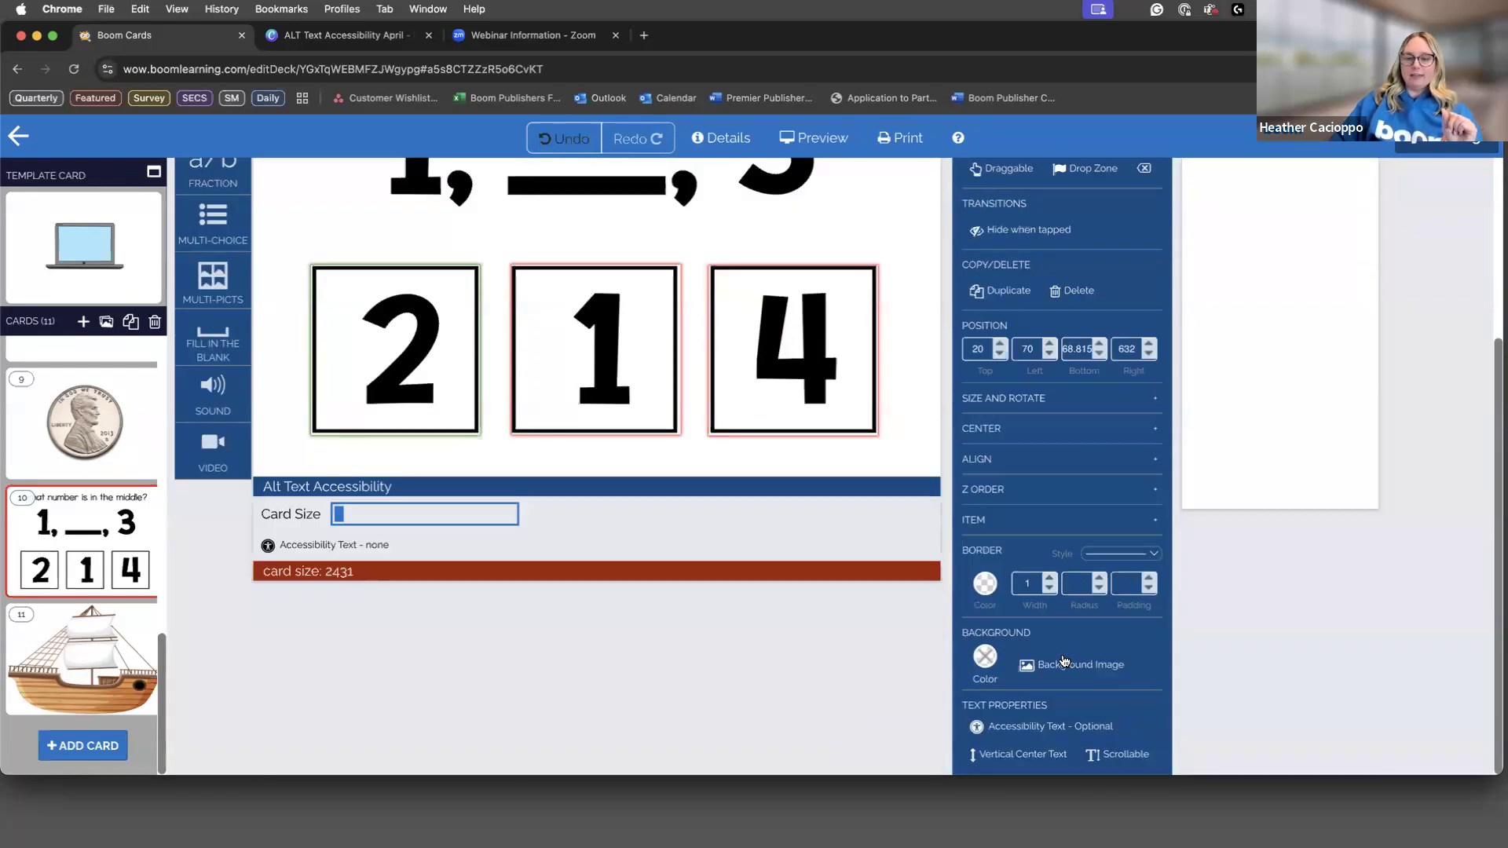
click(1098, 727)
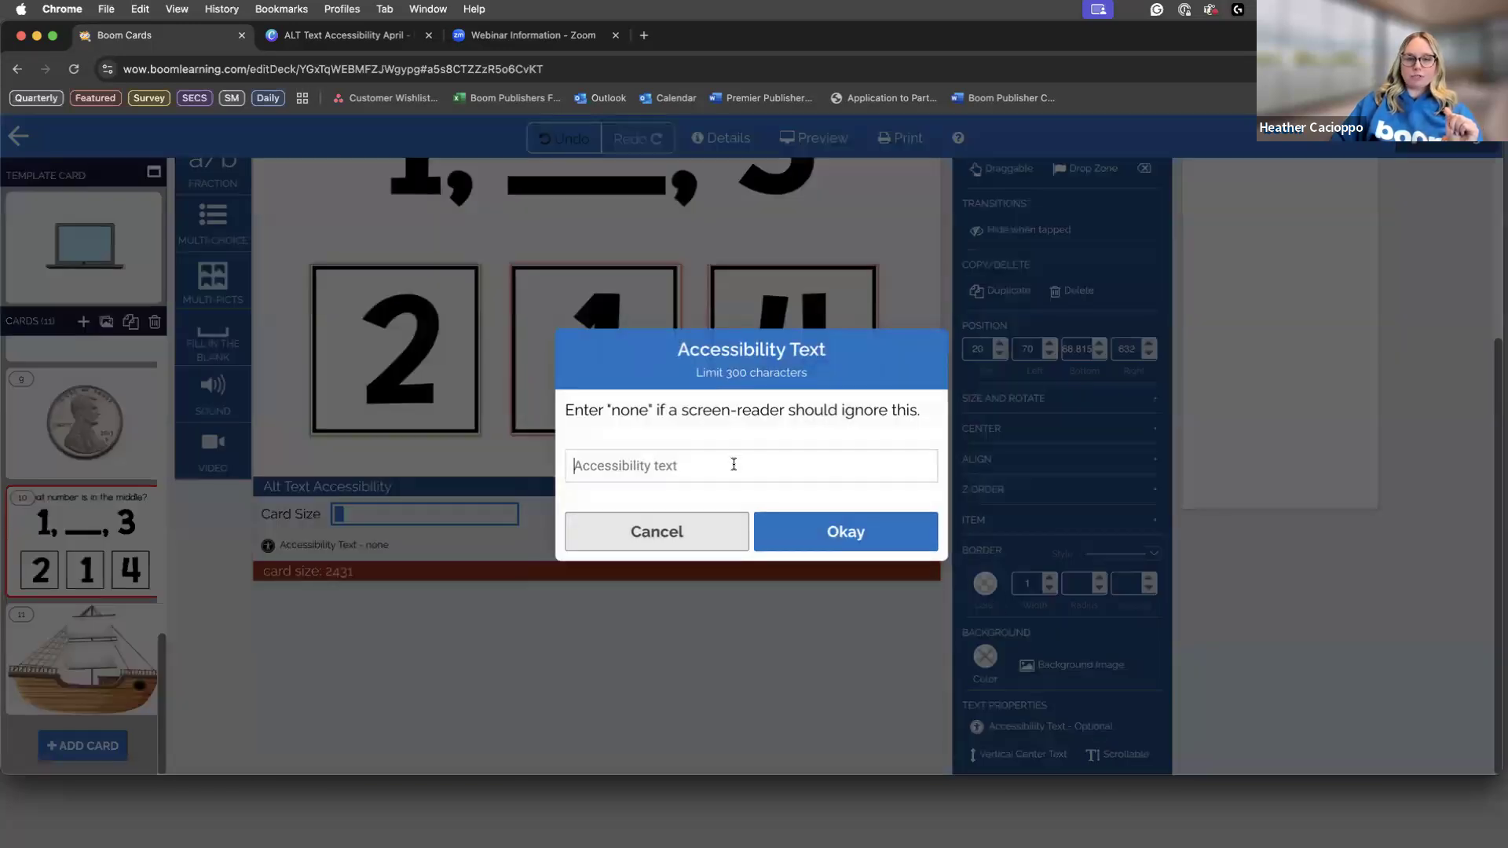
text(What numb)
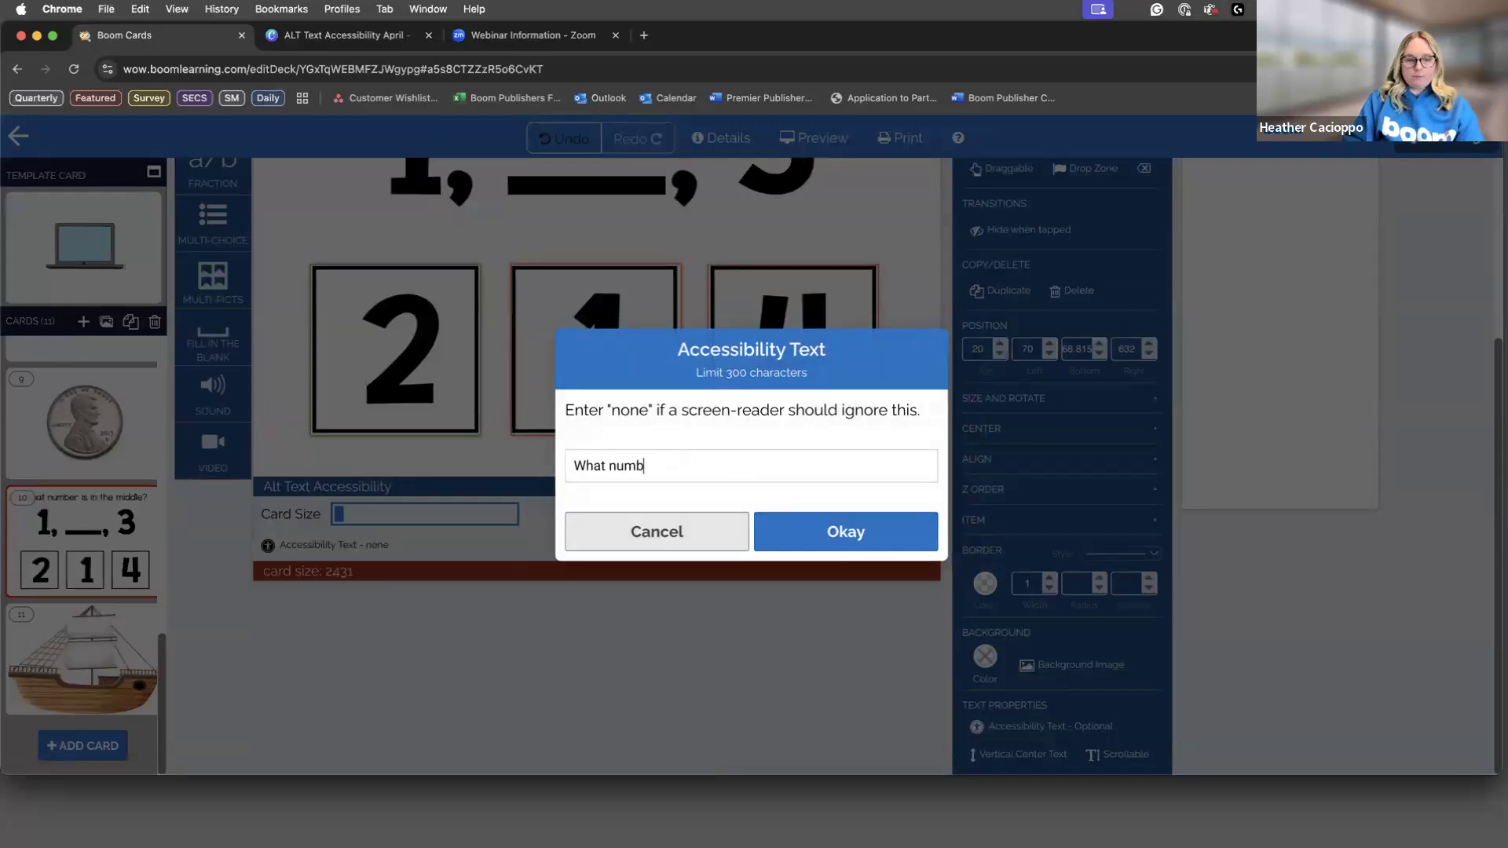
text(er is in the middle?)
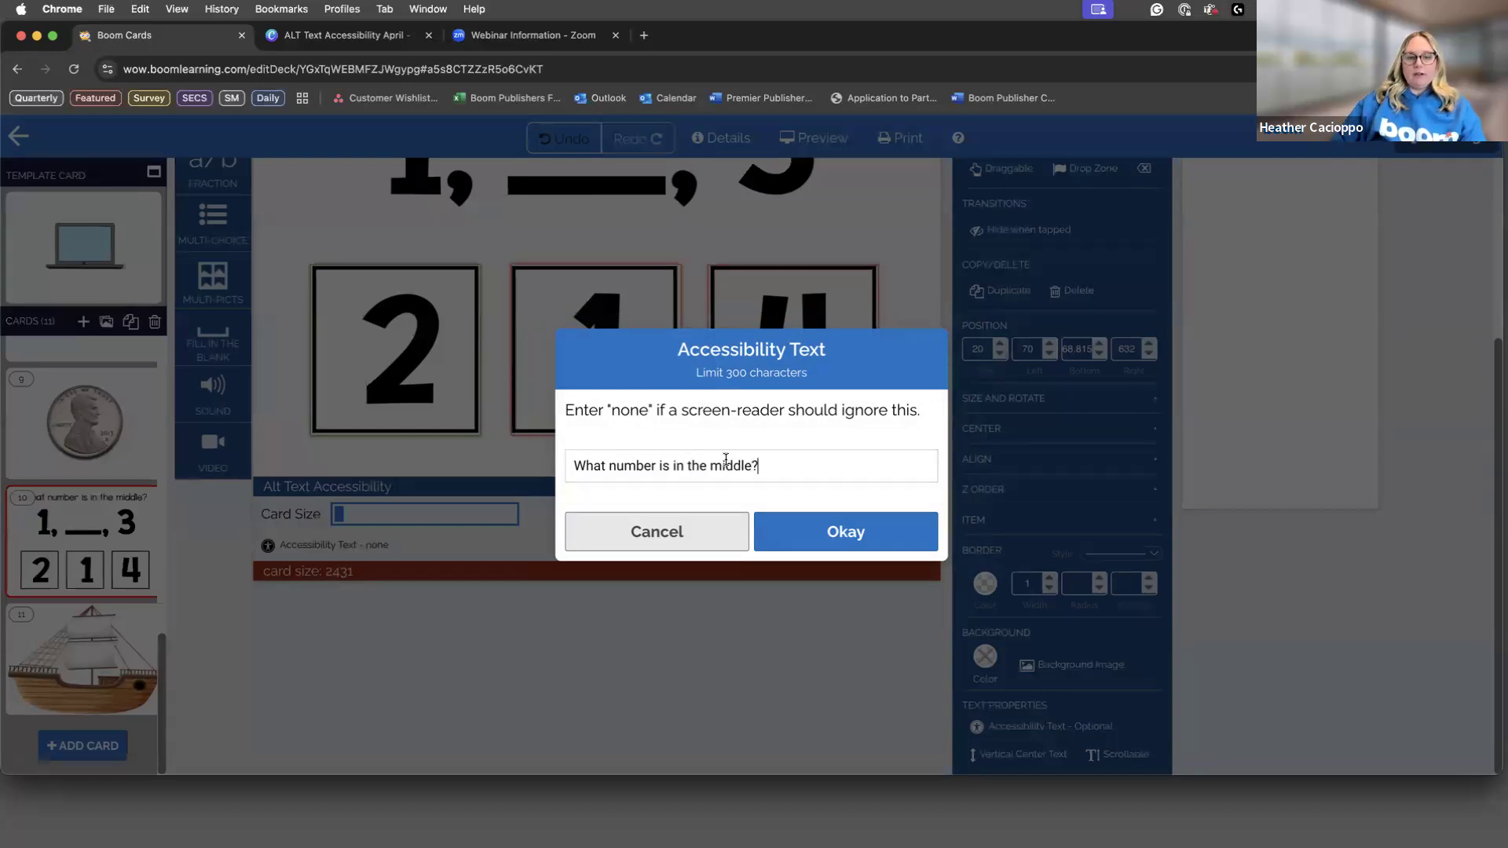
click(849, 532)
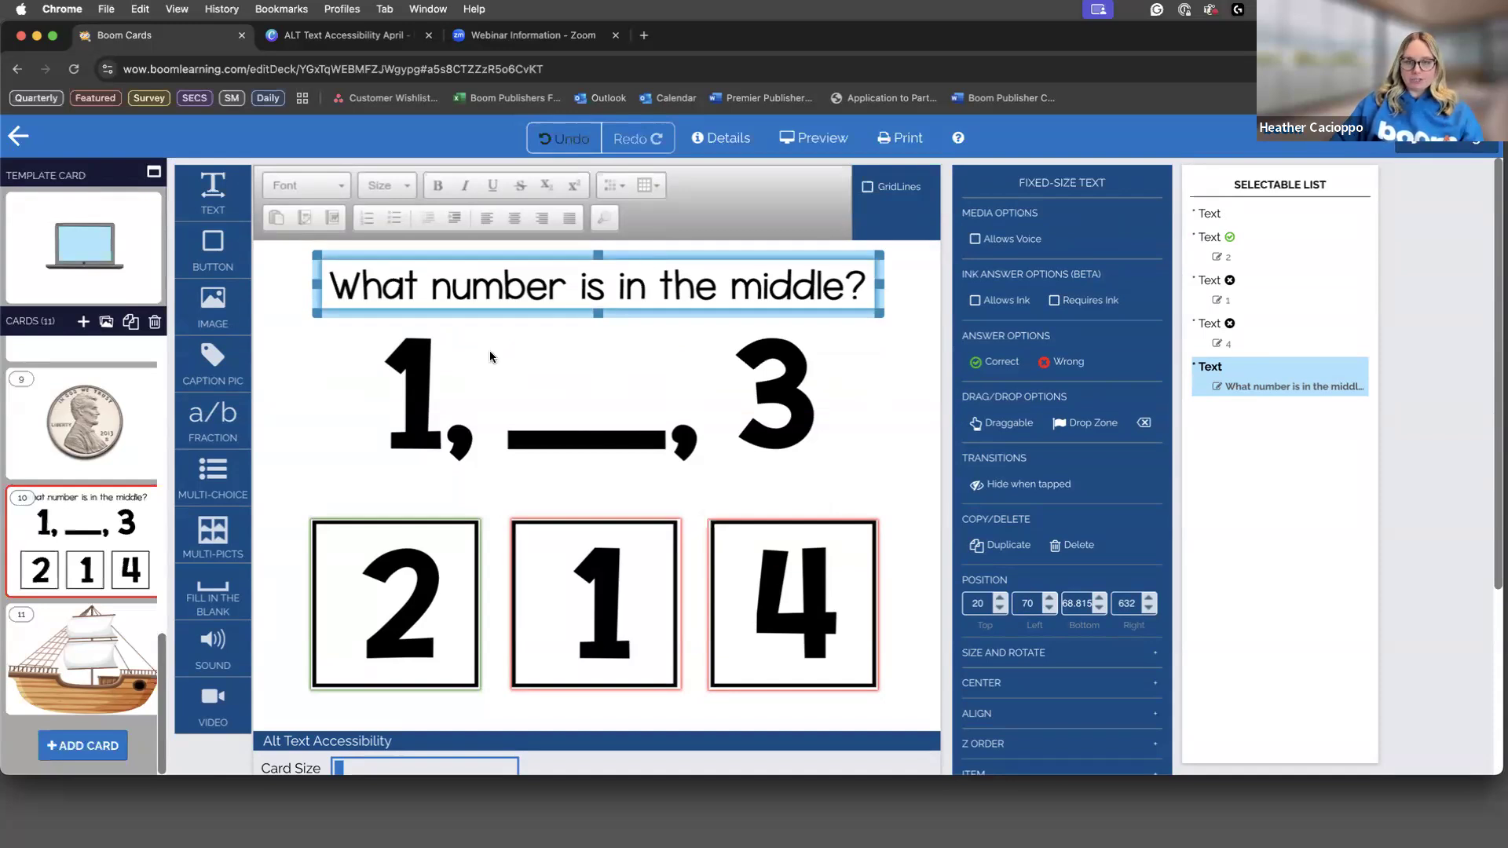
Step: Place a trial text box over the number sequence on card 10, delete it, and inspect the answer boxes 2 and 4
drag(212, 192, 393, 350)
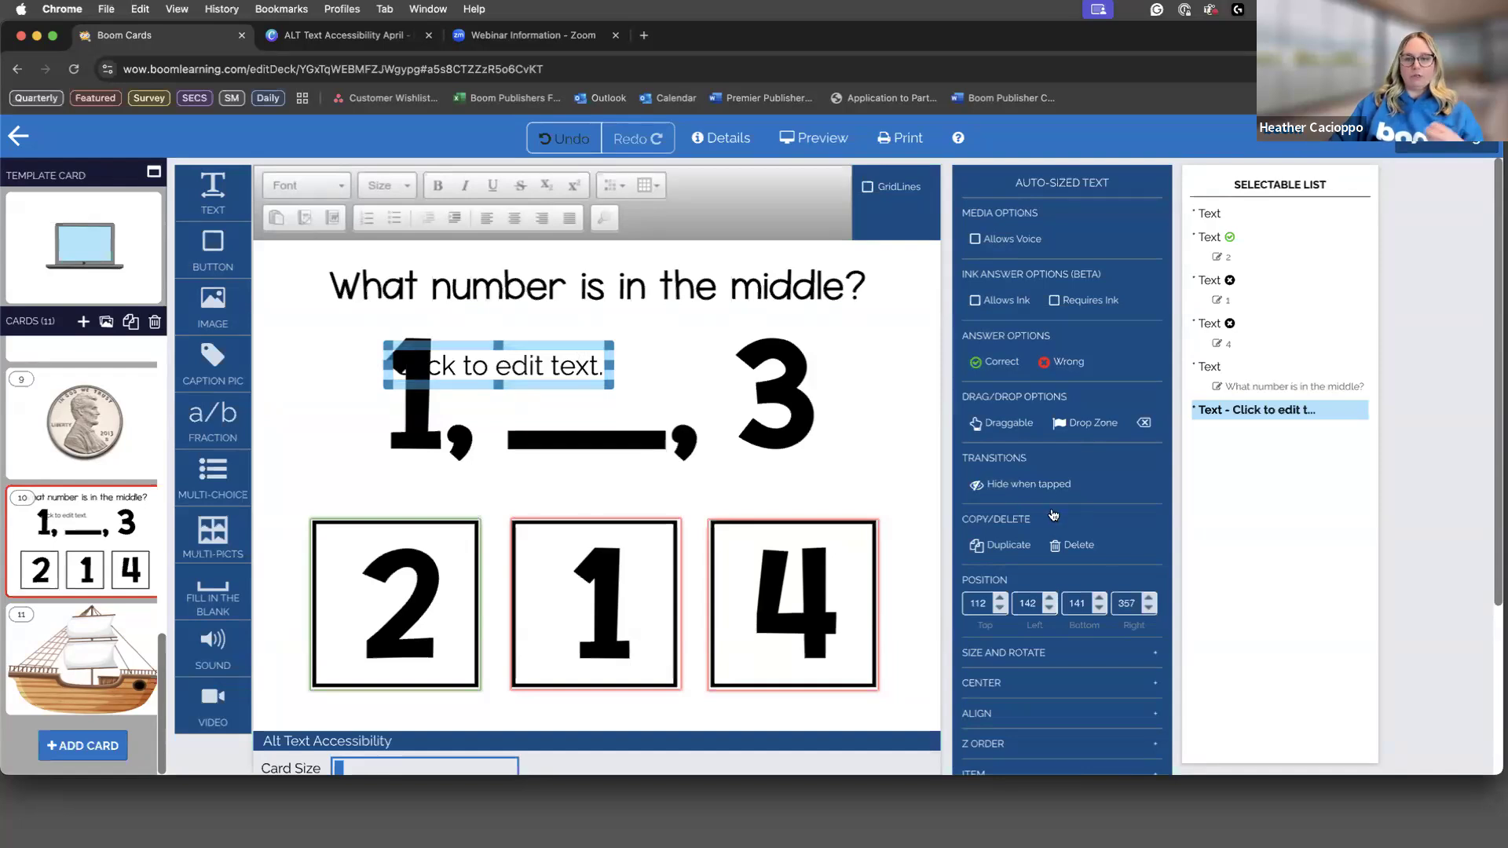
click(1088, 551)
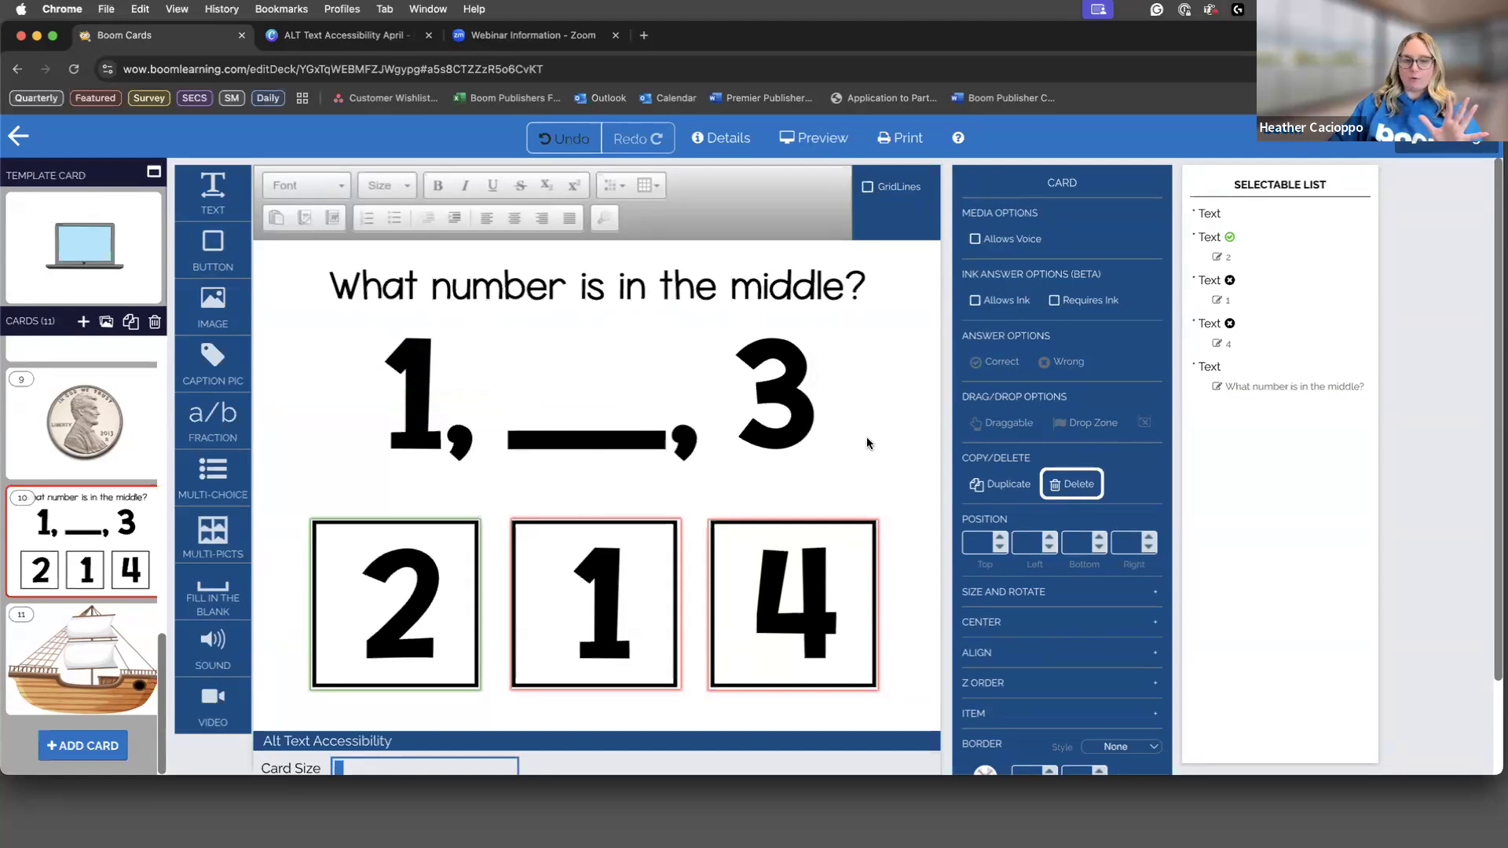
mouse_move(403, 513)
mouse_down()
mouse_move(415, 481)
mouse_move(403, 465)
mouse_move(399, 511)
mouse_move(398, 461)
mouse_move(389, 516)
mouse_up()
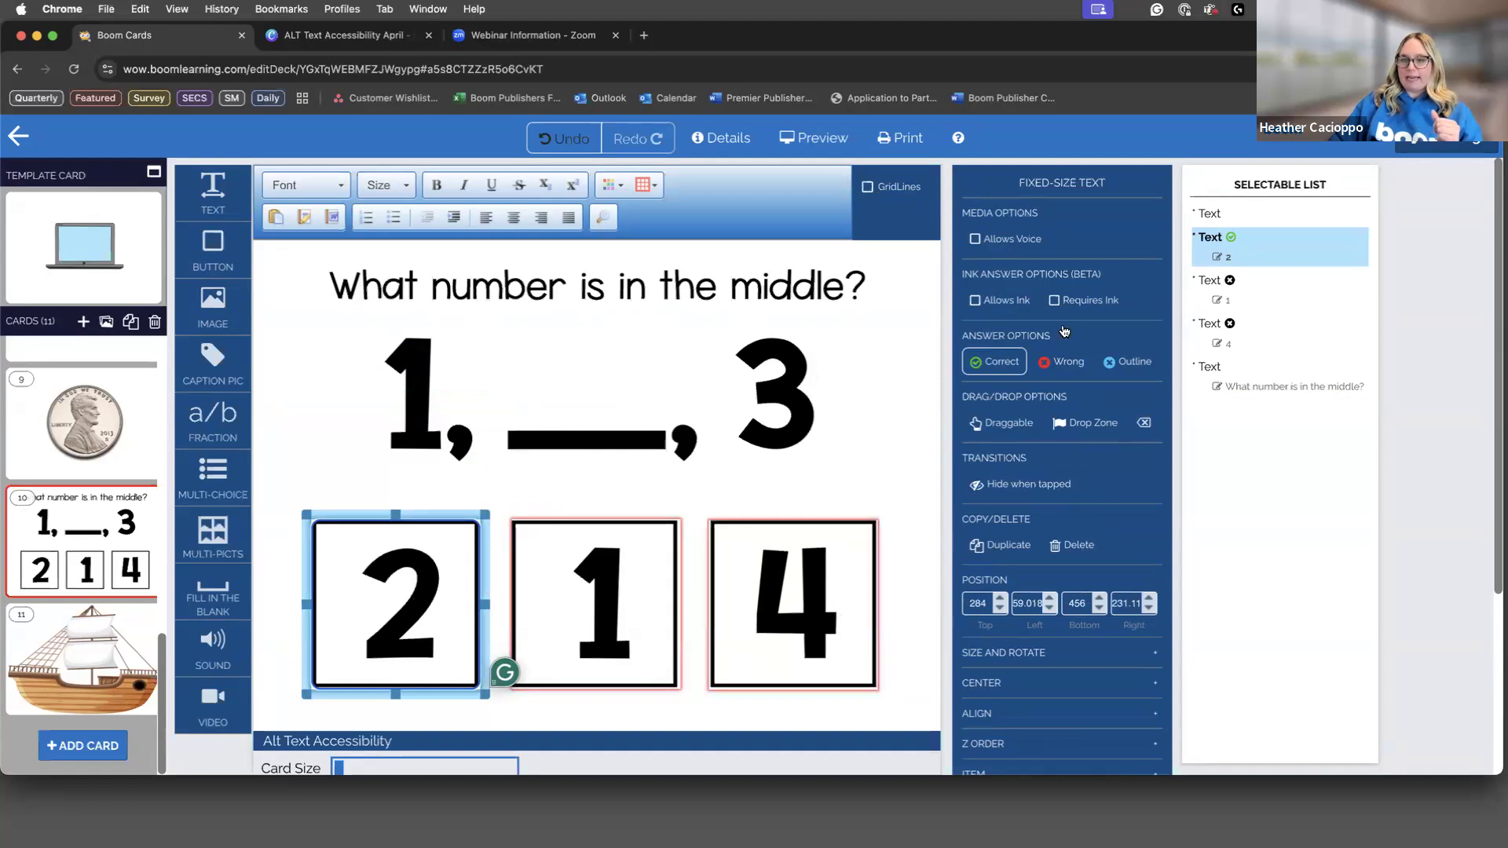
click(735, 602)
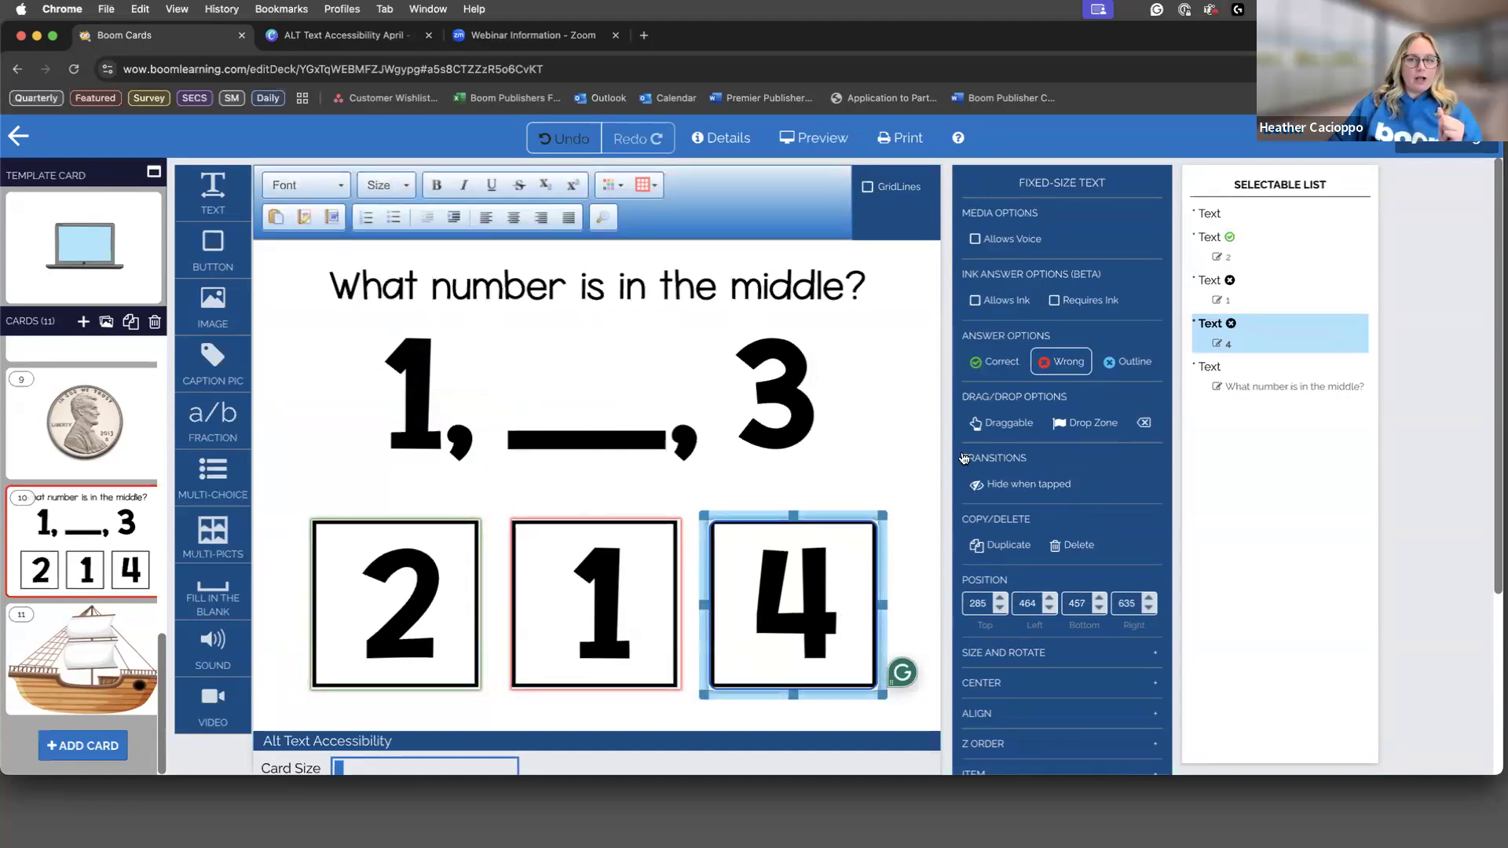
Step: Choose the wooden ship picture from the image library as the background image of card 11
click(102, 642)
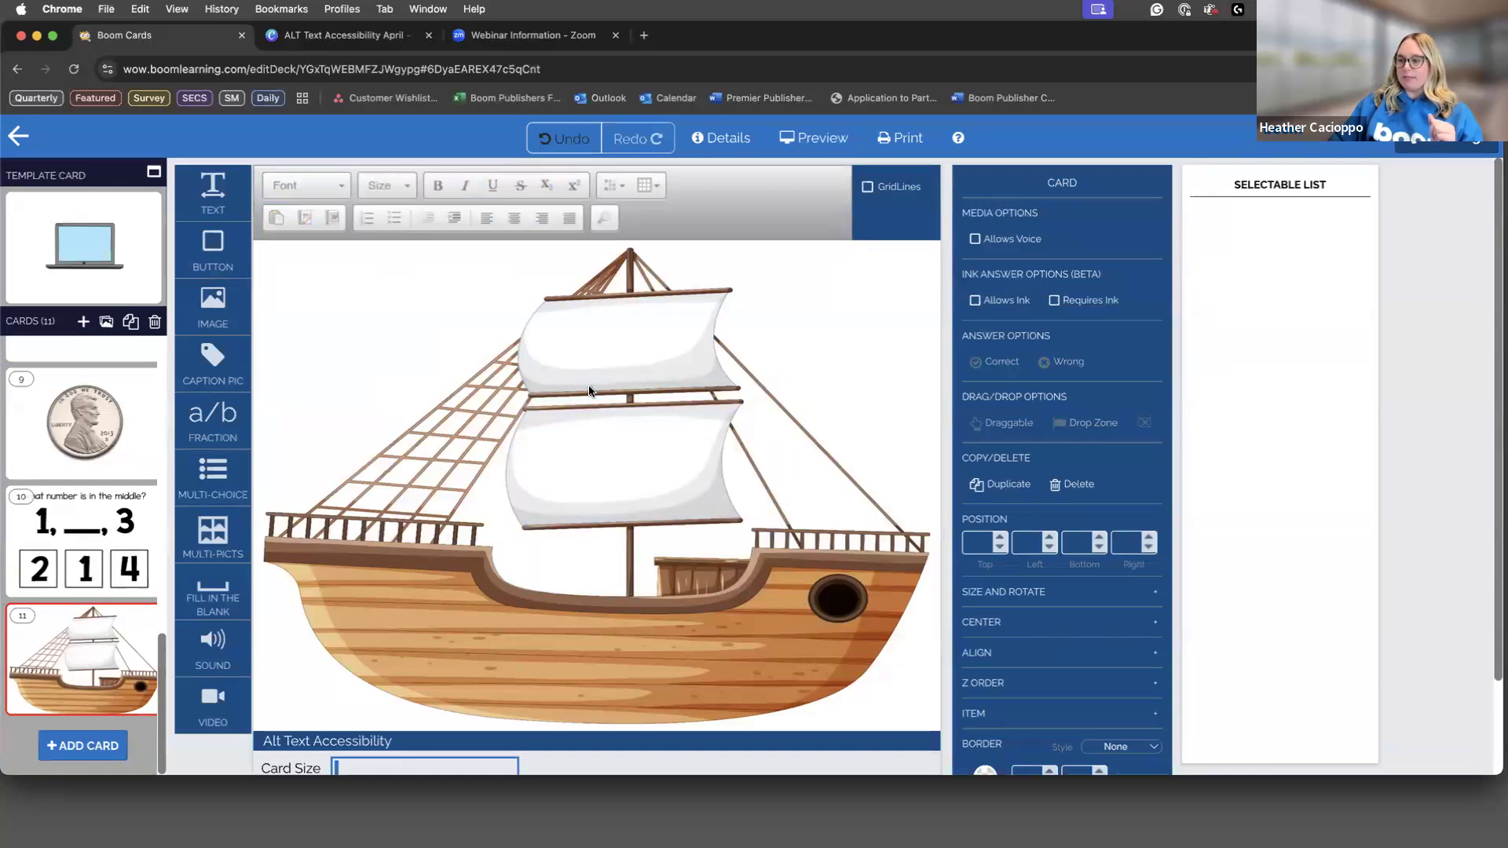
scroll(978, 666, down, 2)
click(1083, 759)
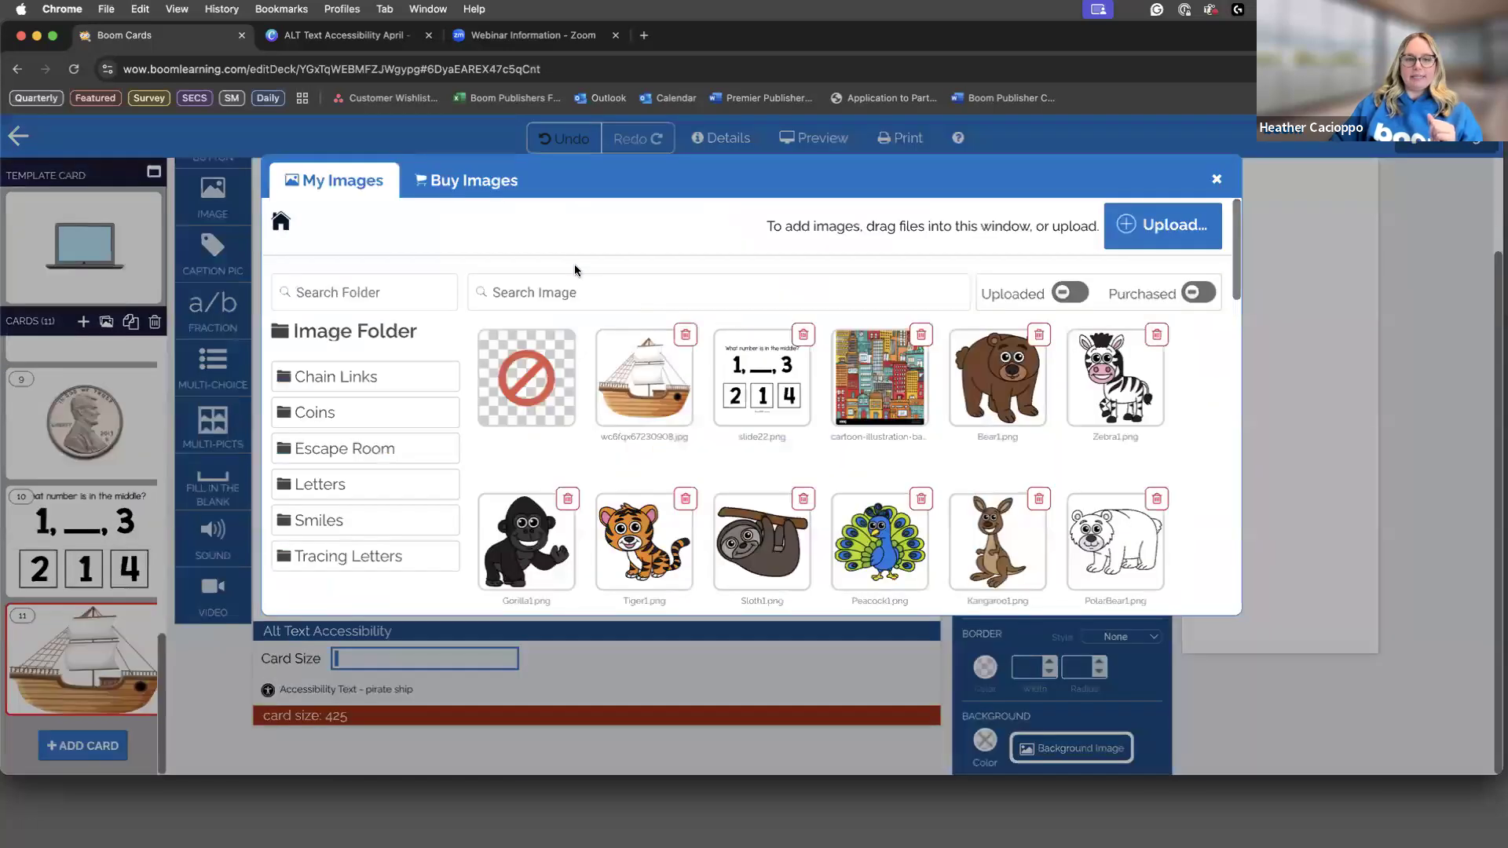
click(629, 390)
scroll(662, 430, up, 2)
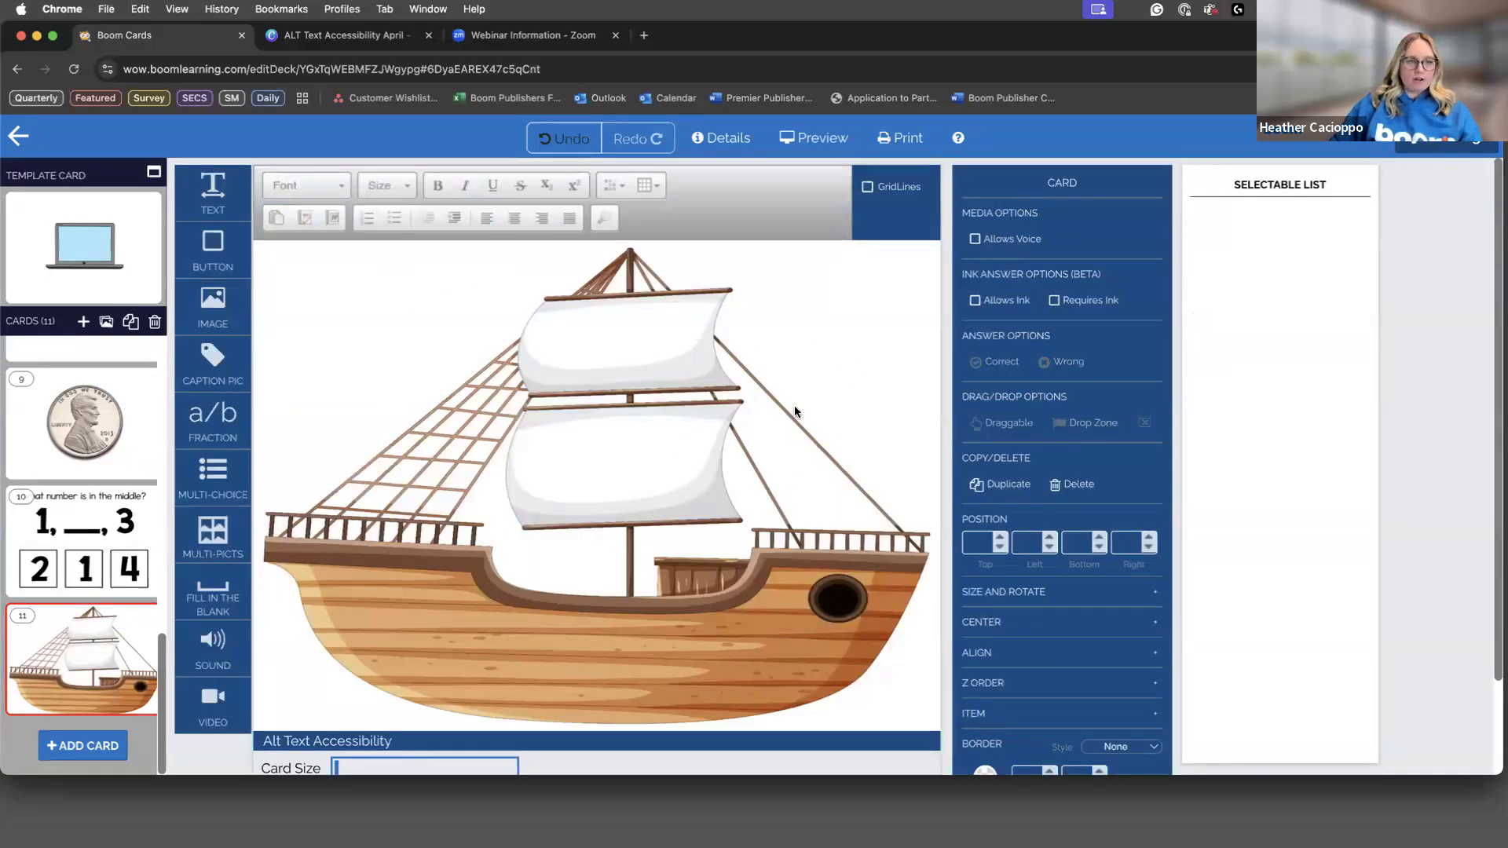
Step: Examine the card-level accessibility text of the ship card and close its settings without editing
scroll(831, 439, down, 2)
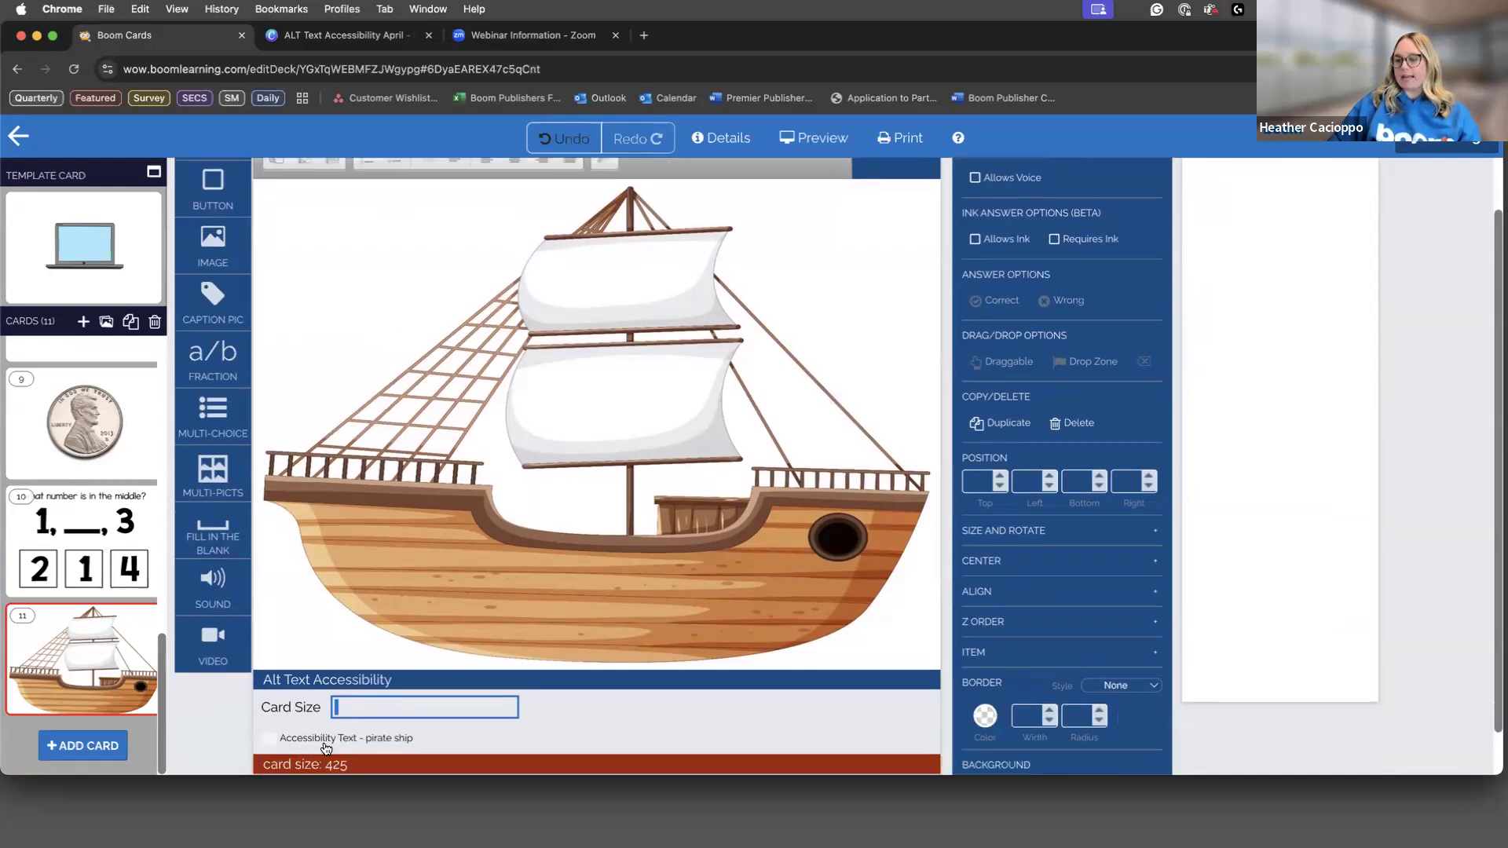
scroll(344, 748, down, 1)
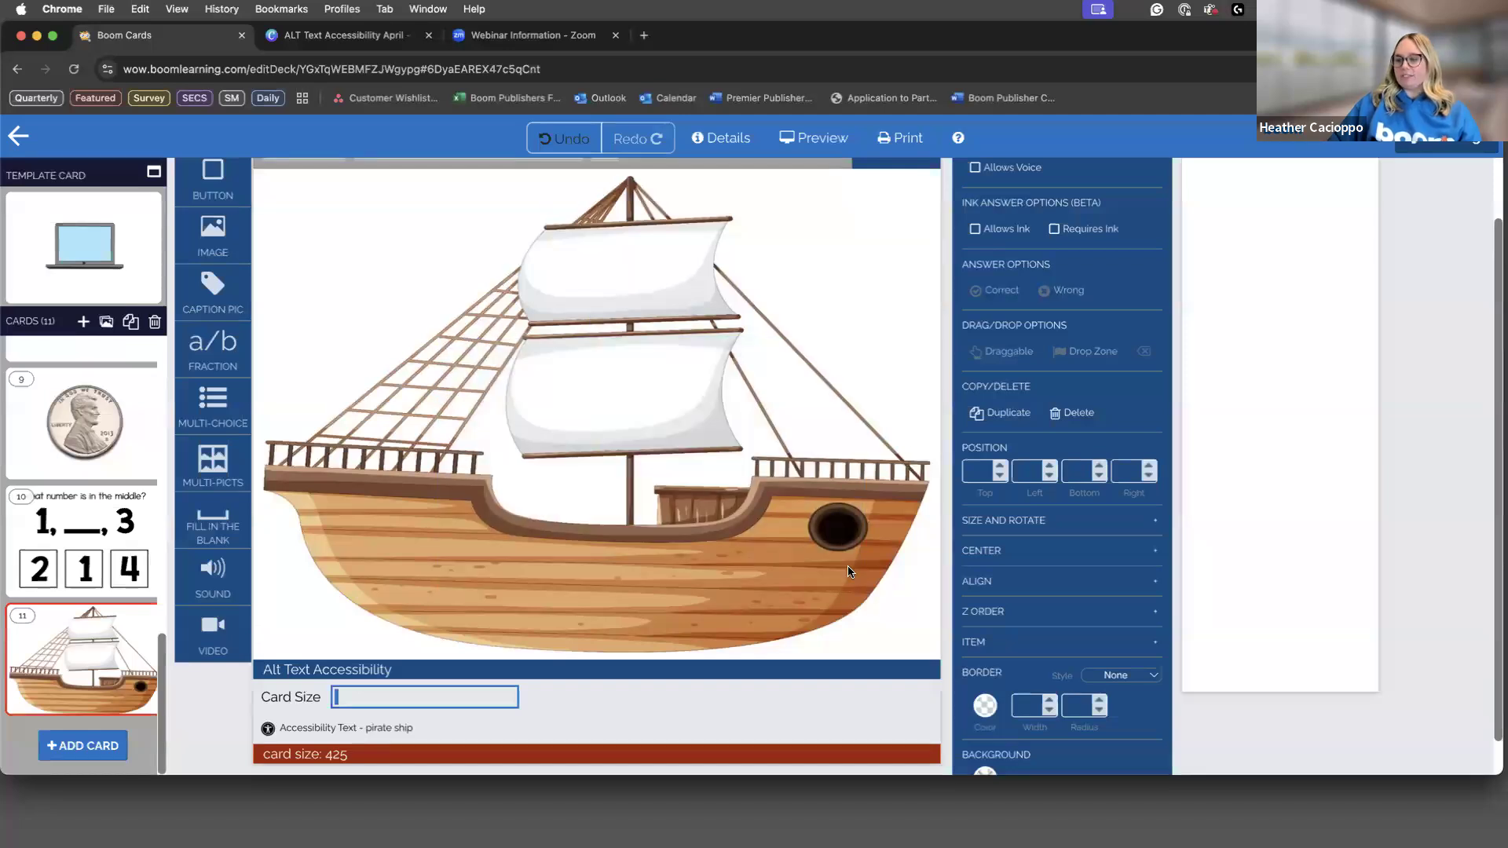
click(387, 729)
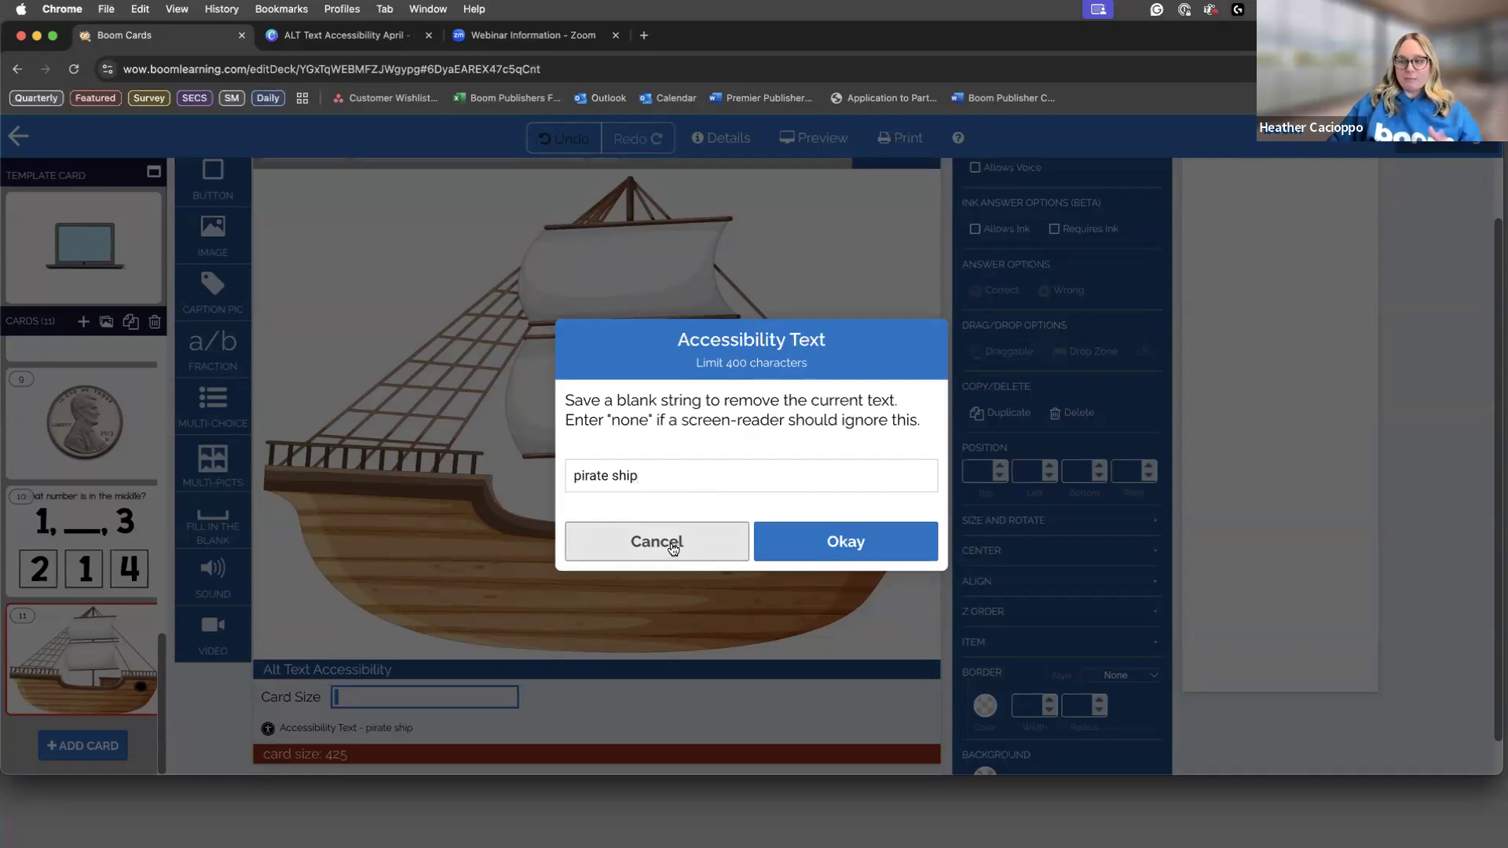
drag(571, 474, 638, 475)
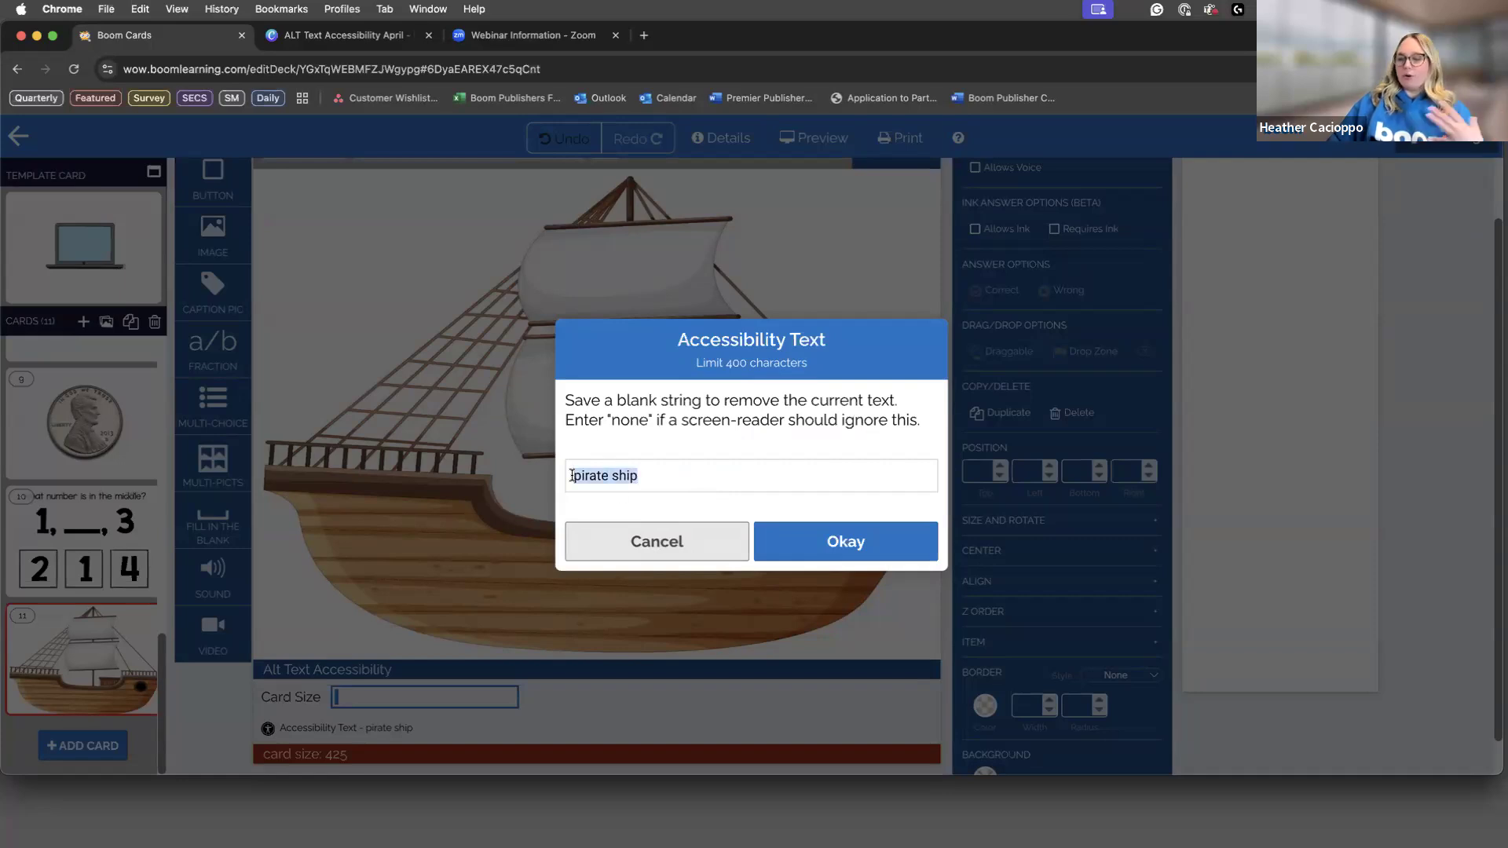
click(636, 544)
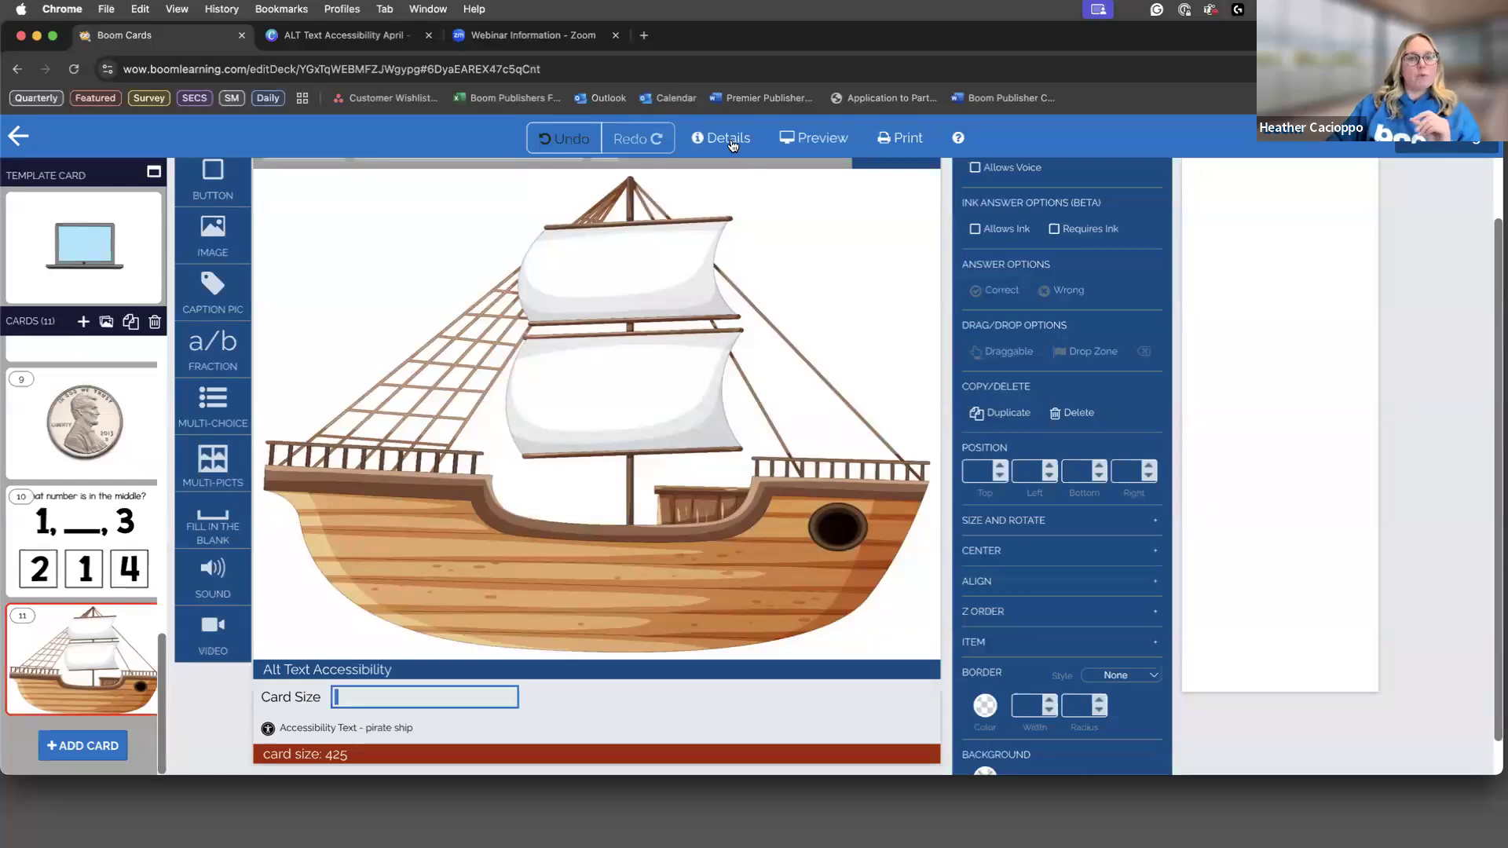
Step: Leave the deck editor and open the image manager in the creator's studio
click(18, 136)
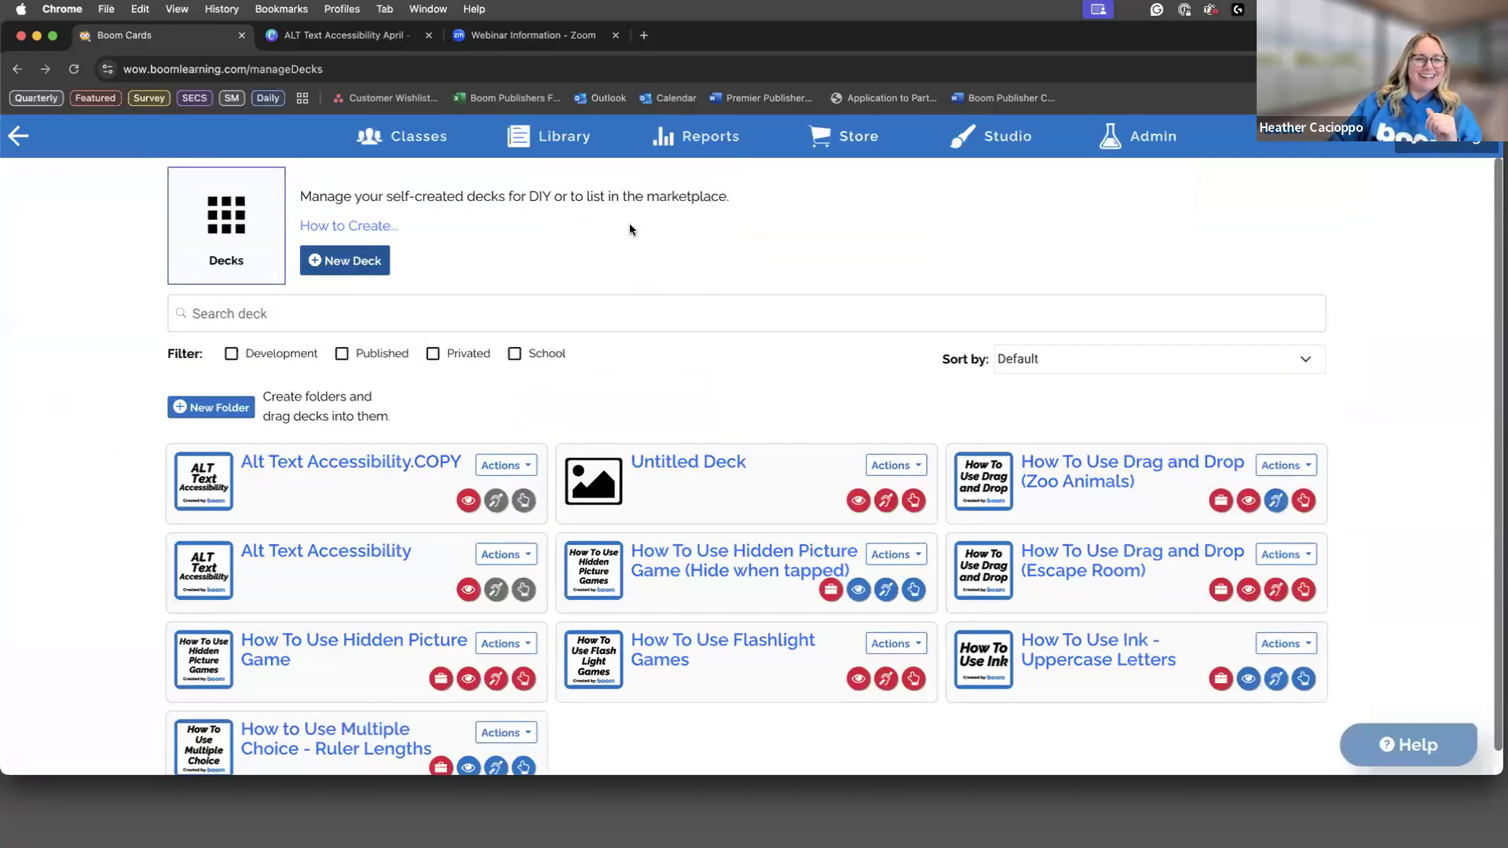
click(1049, 148)
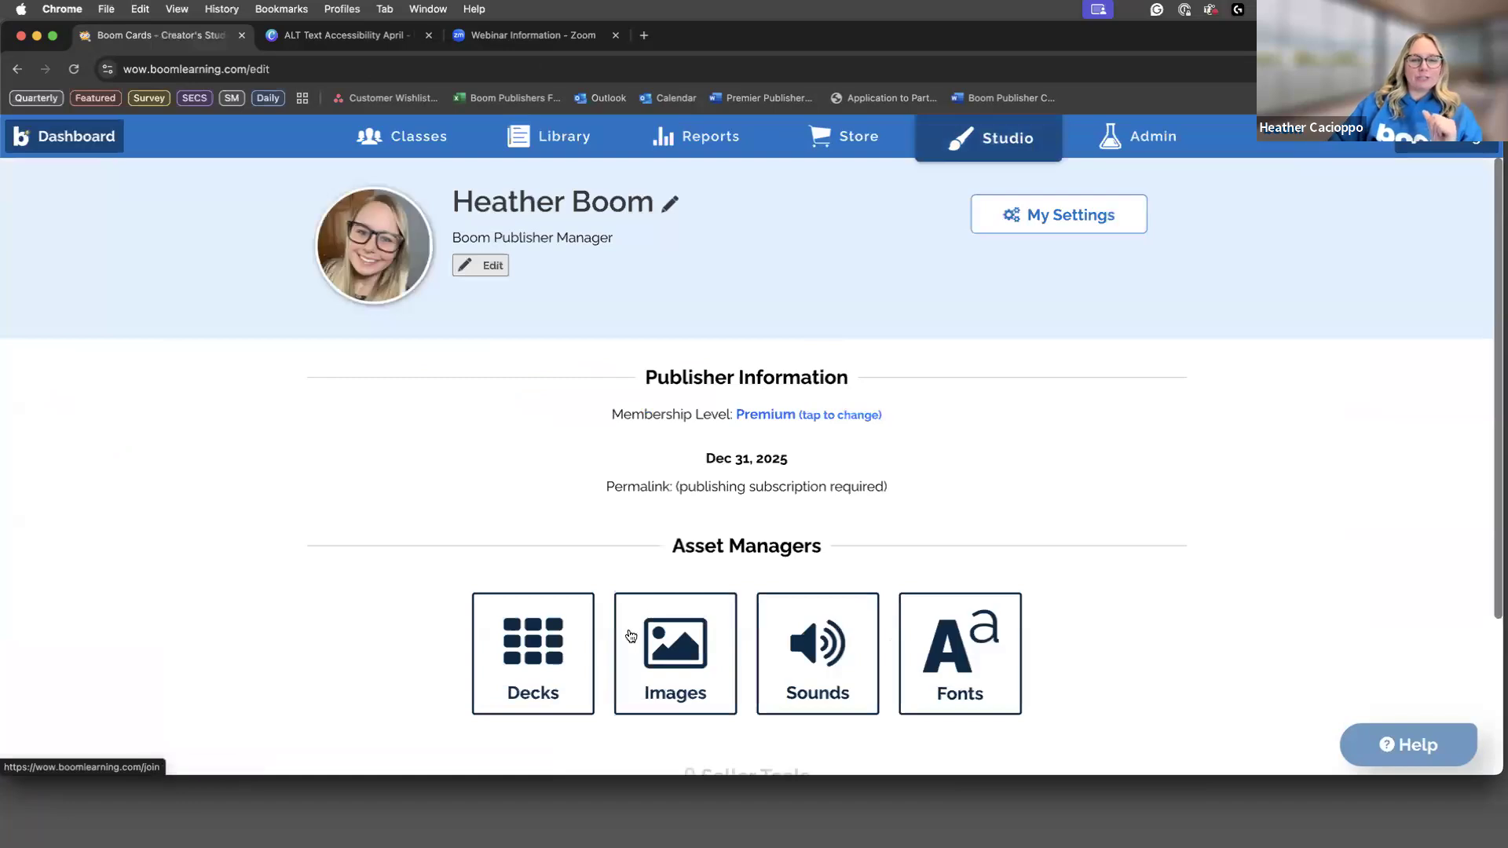
click(671, 637)
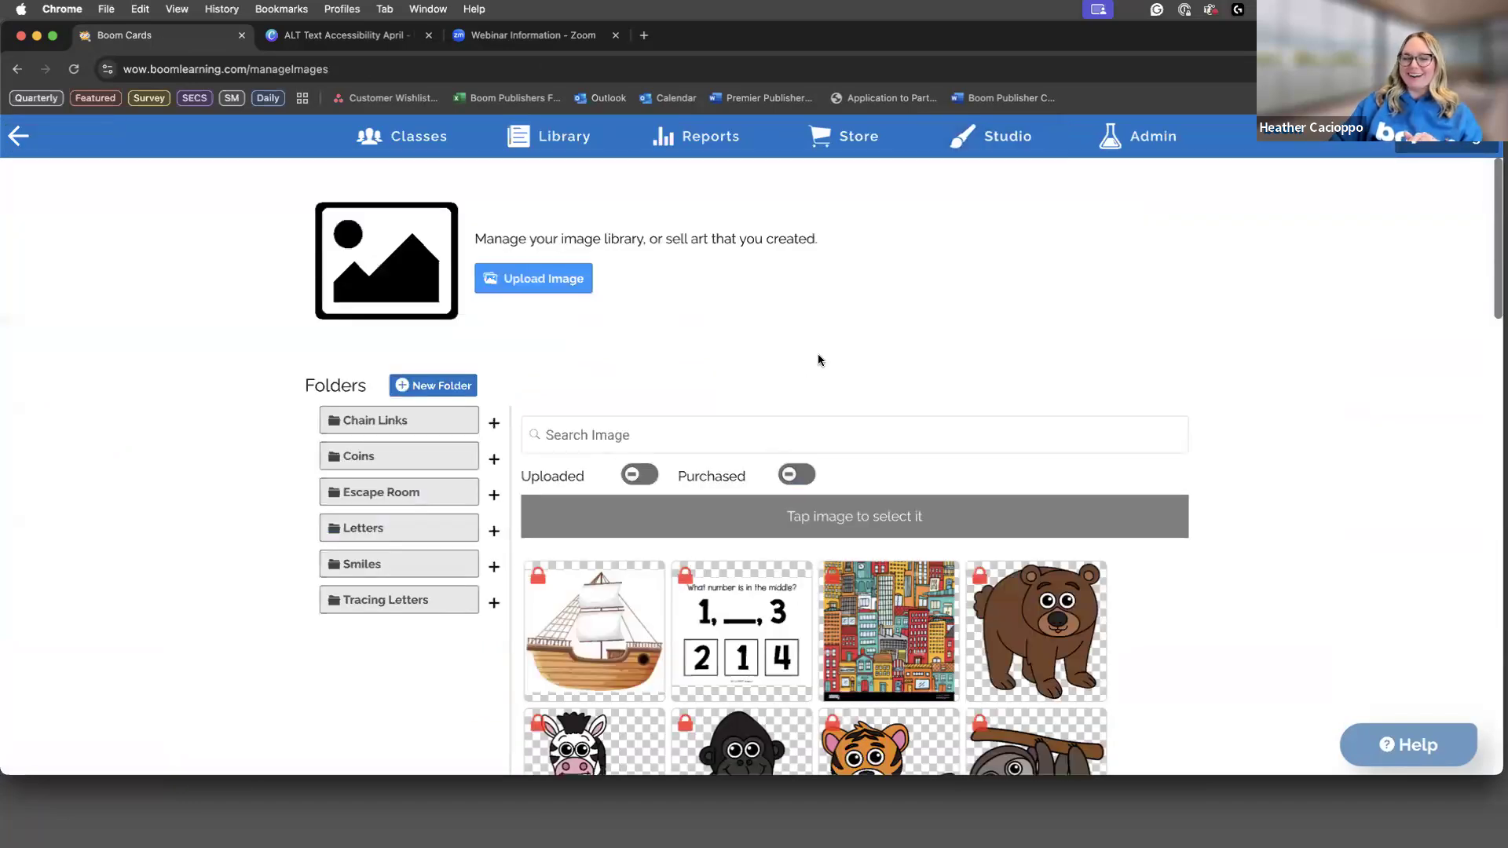
Step: Open the file picker for uploading a new image to the library and cancel it
scroll(830, 396, down, 1)
scroll(981, 353, down, 1)
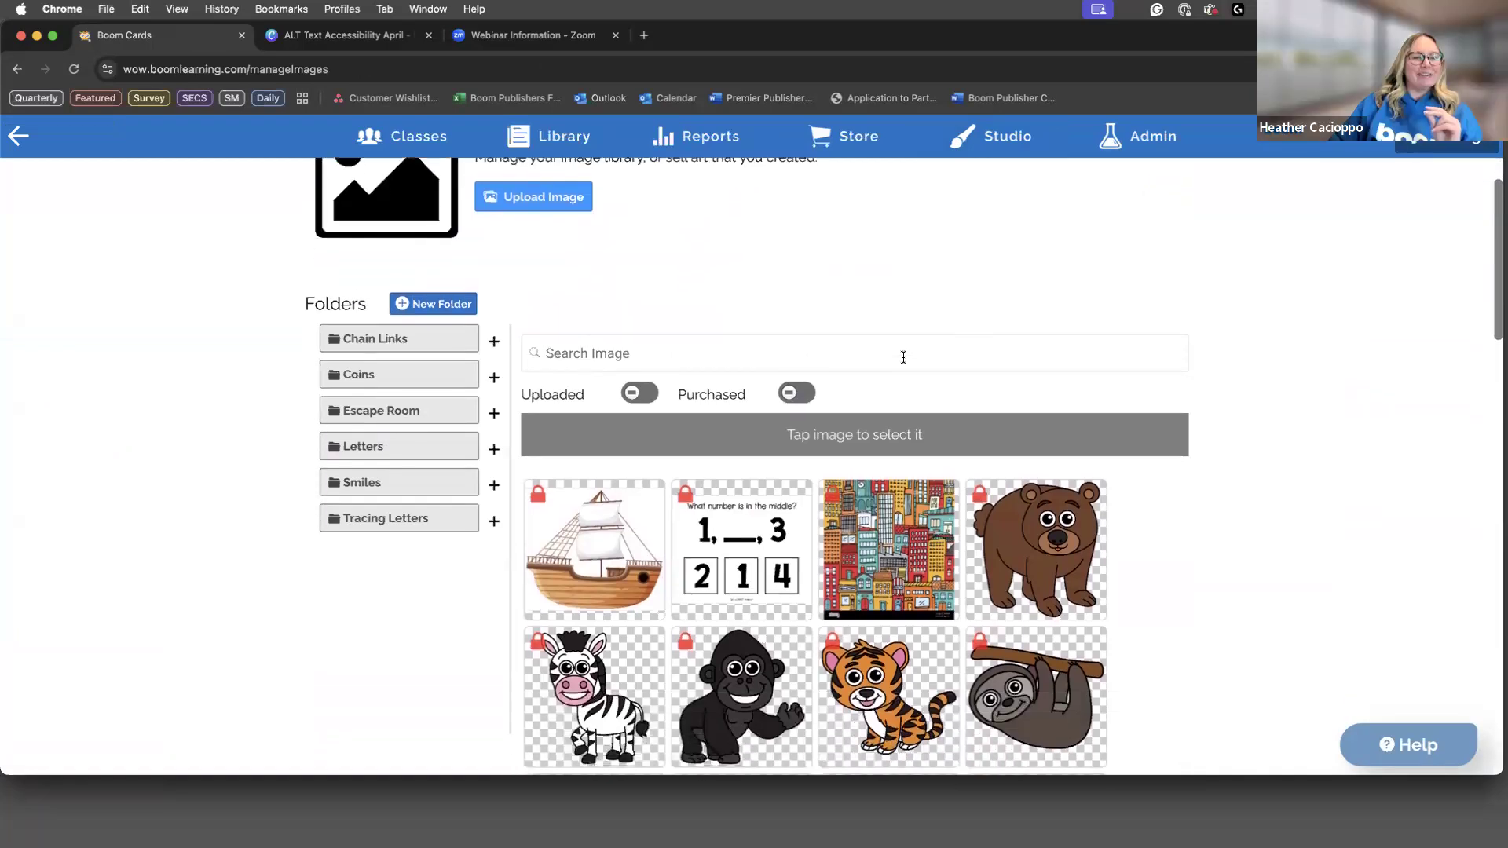
scroll(706, 298, up, 2)
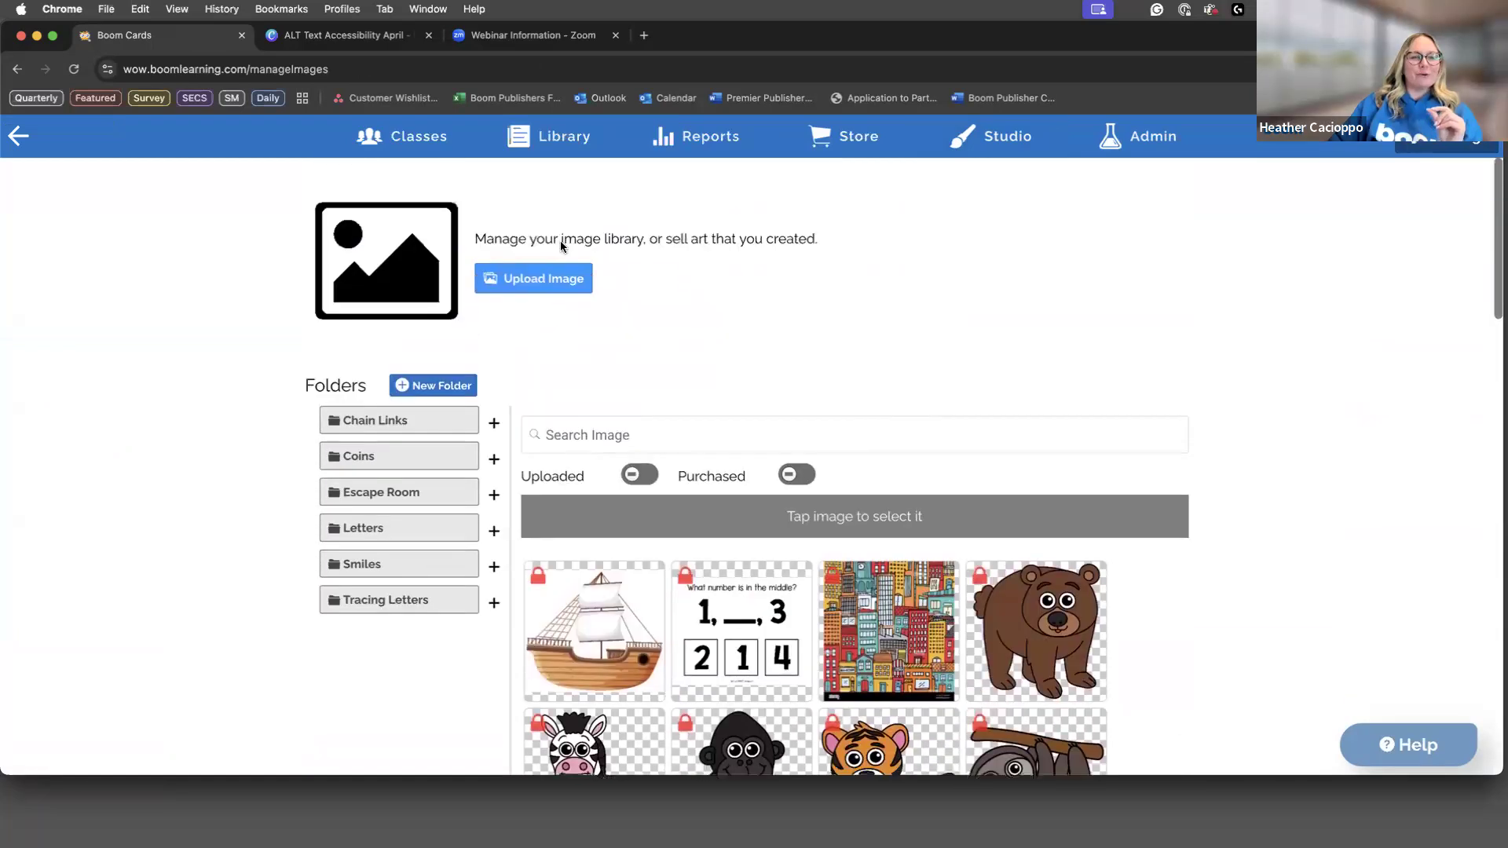
click(534, 280)
click(957, 537)
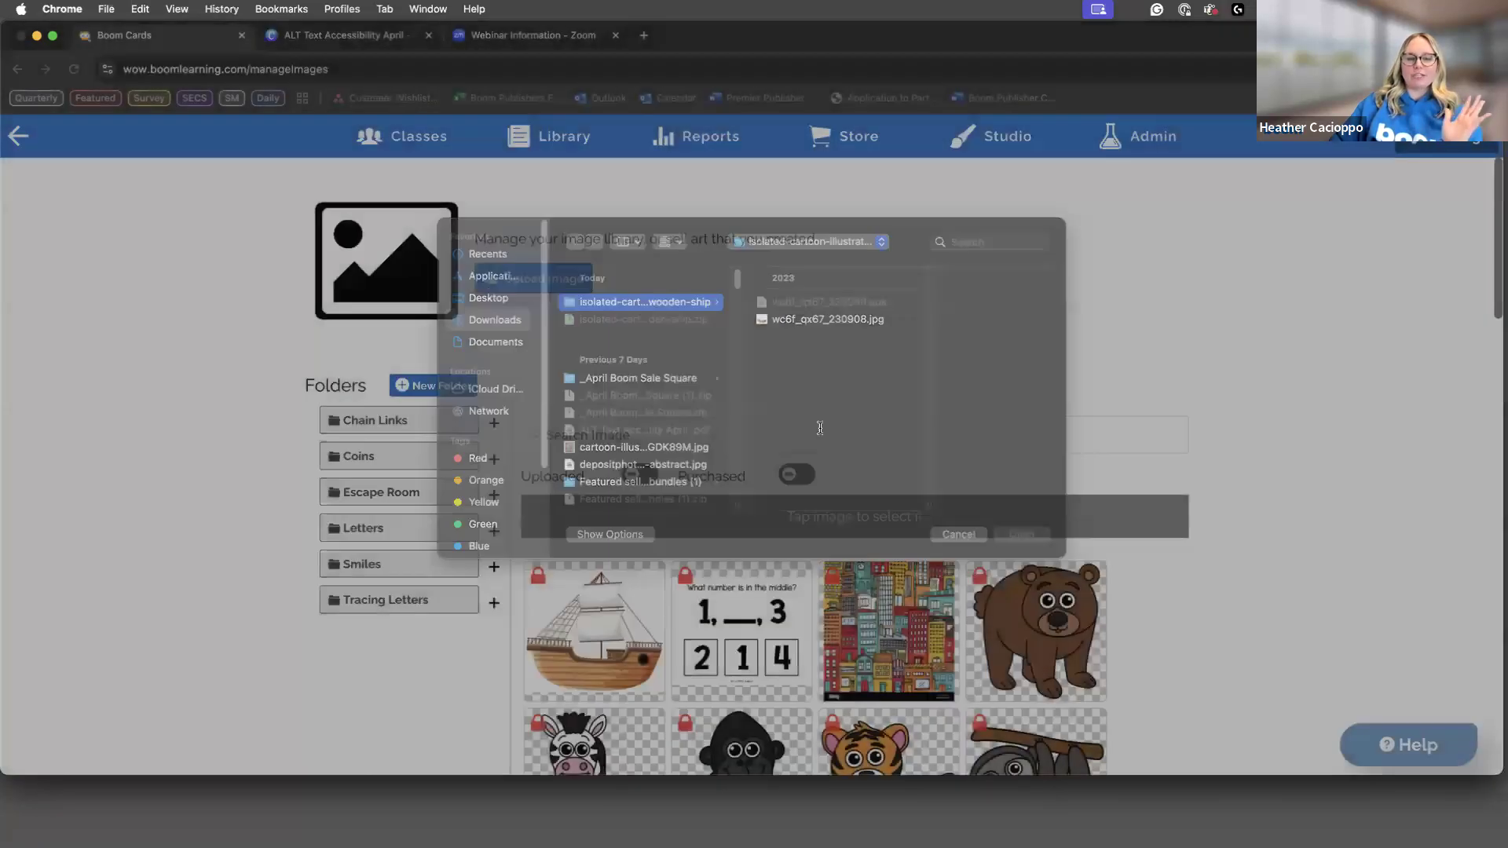
Step: Open the details of the brown bear image in the library and activate its accessibility field
scroll(1034, 483, down, 4)
scroll(1034, 479, down, 4)
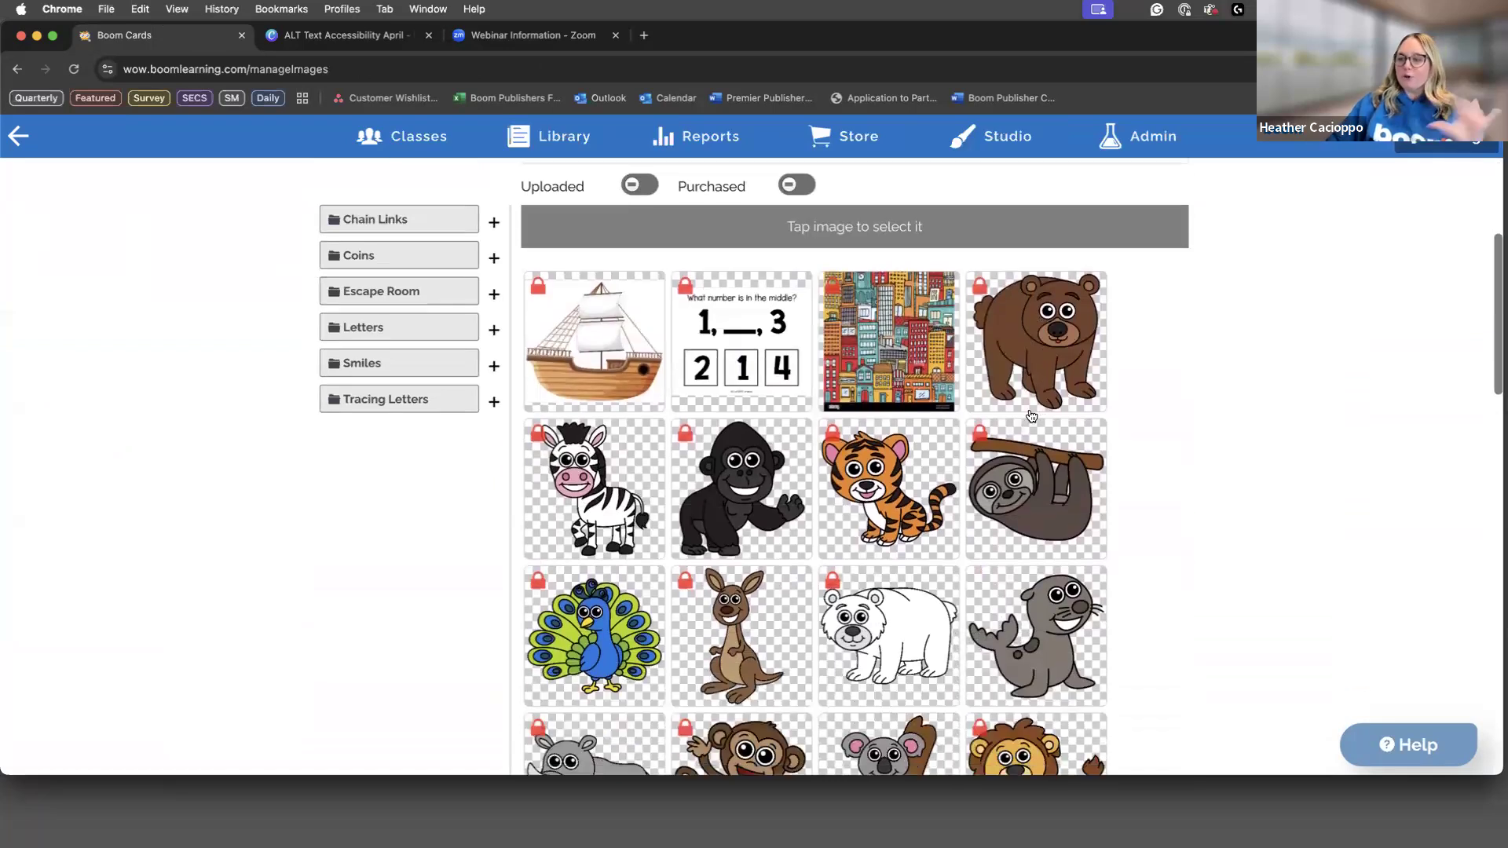
scroll(1030, 404, down, 1)
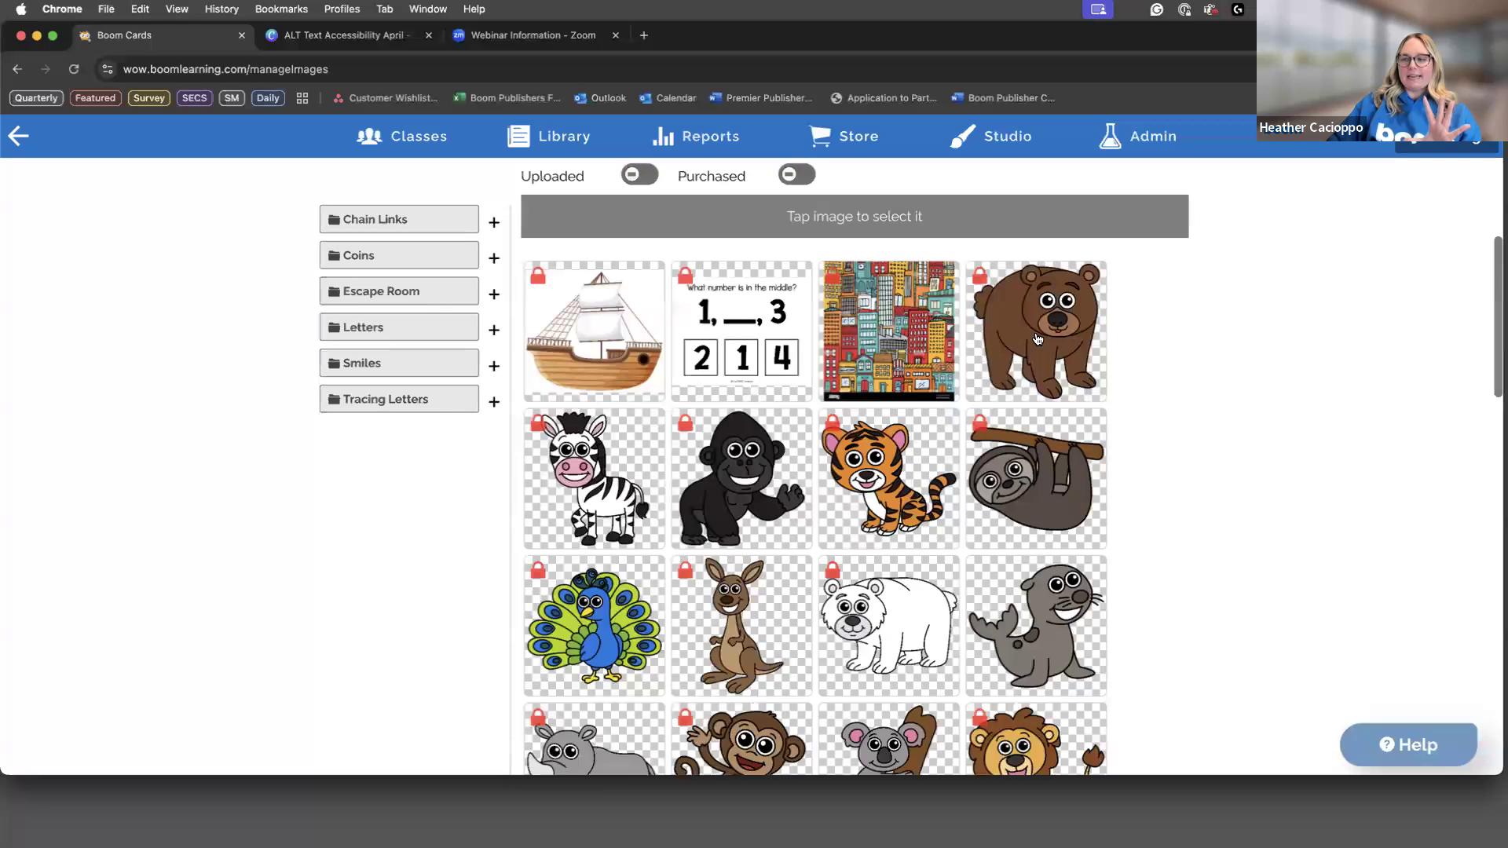
click(1026, 345)
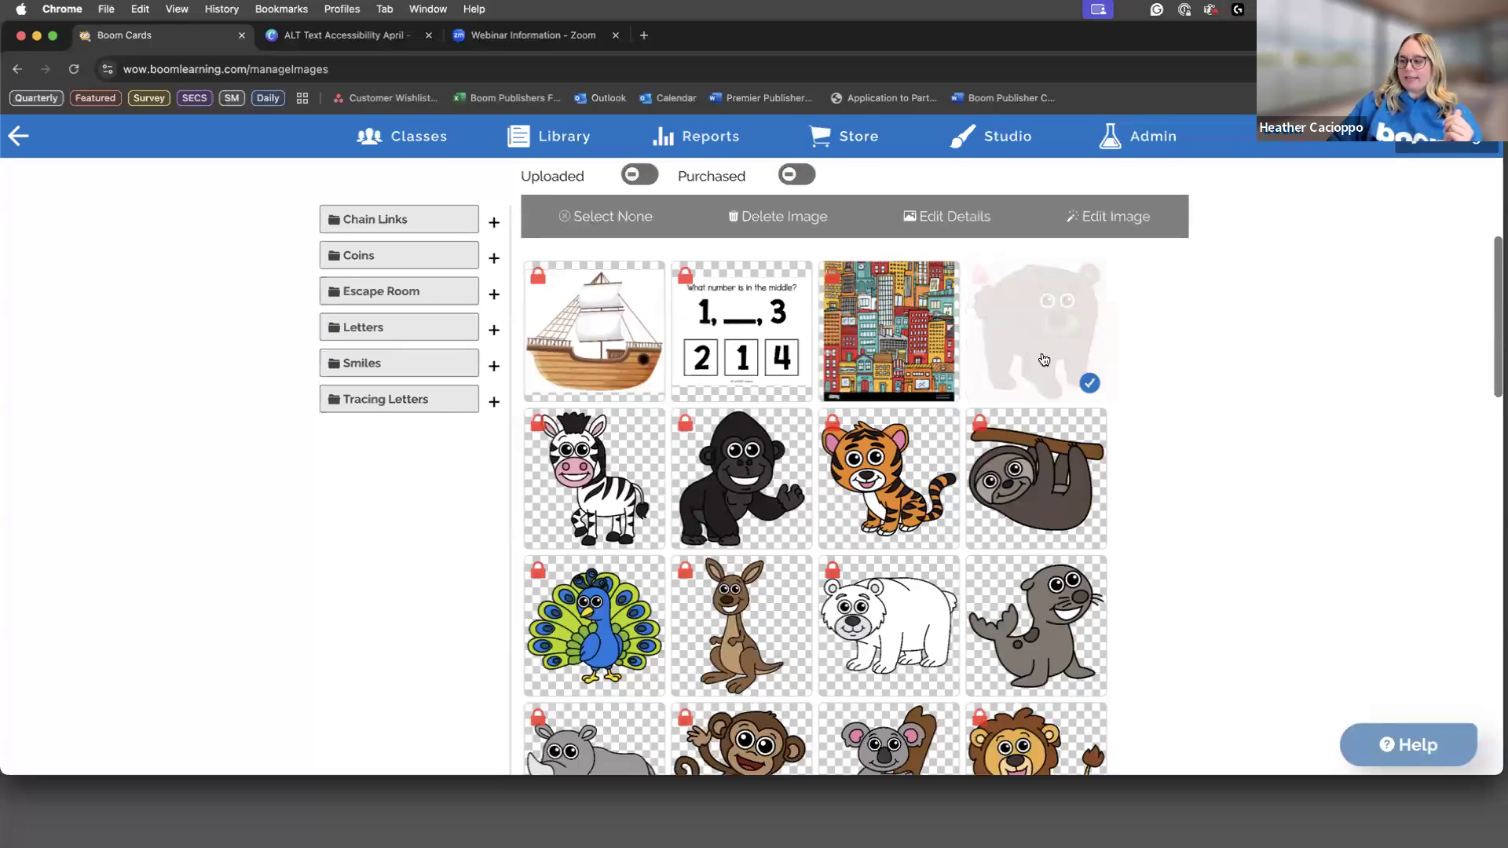
click(930, 219)
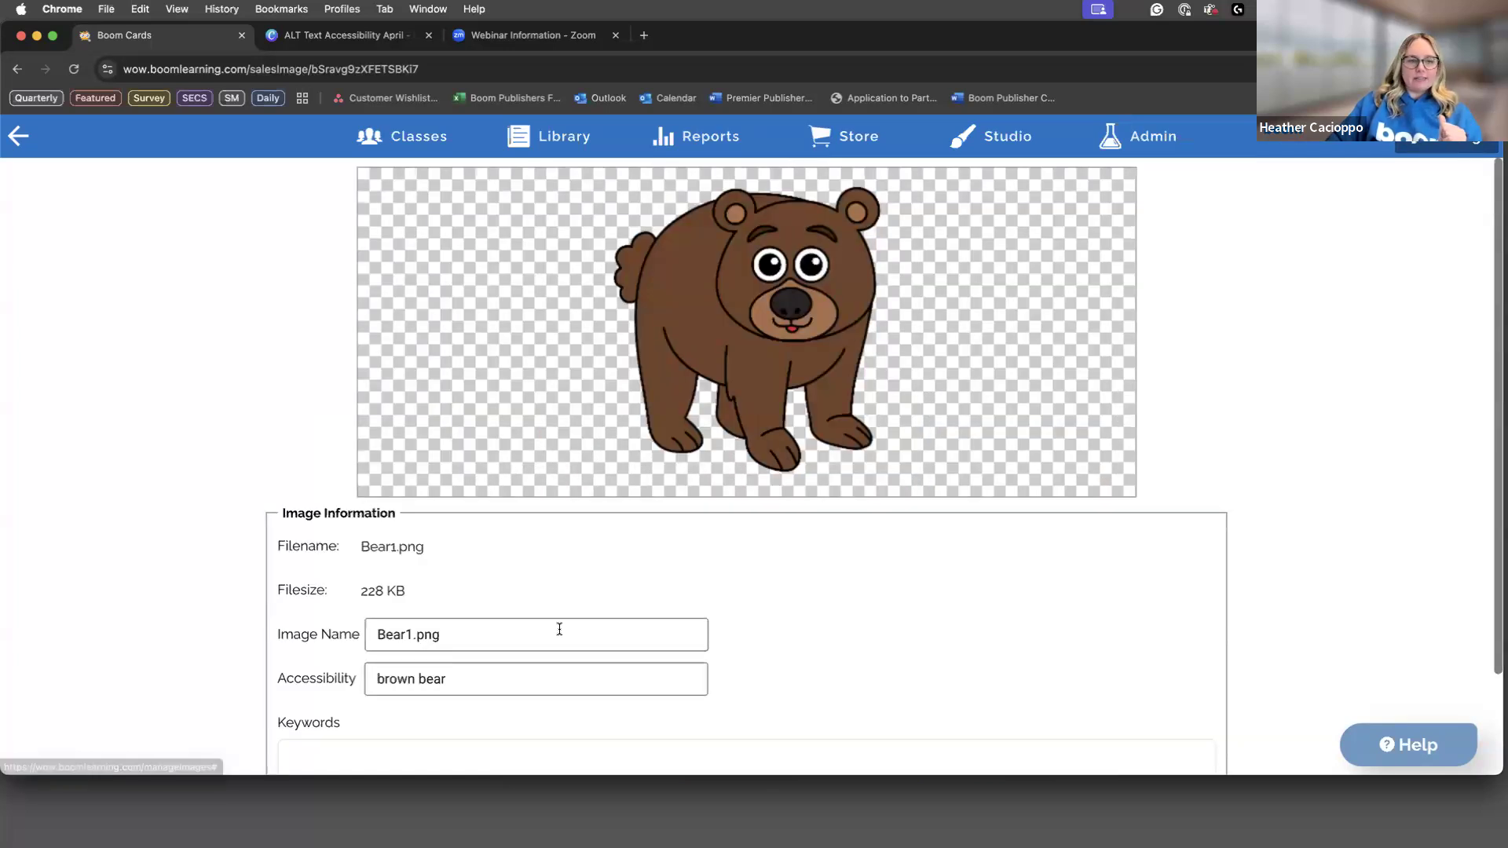
scroll(462, 605, down, 2)
triple_click(449, 613)
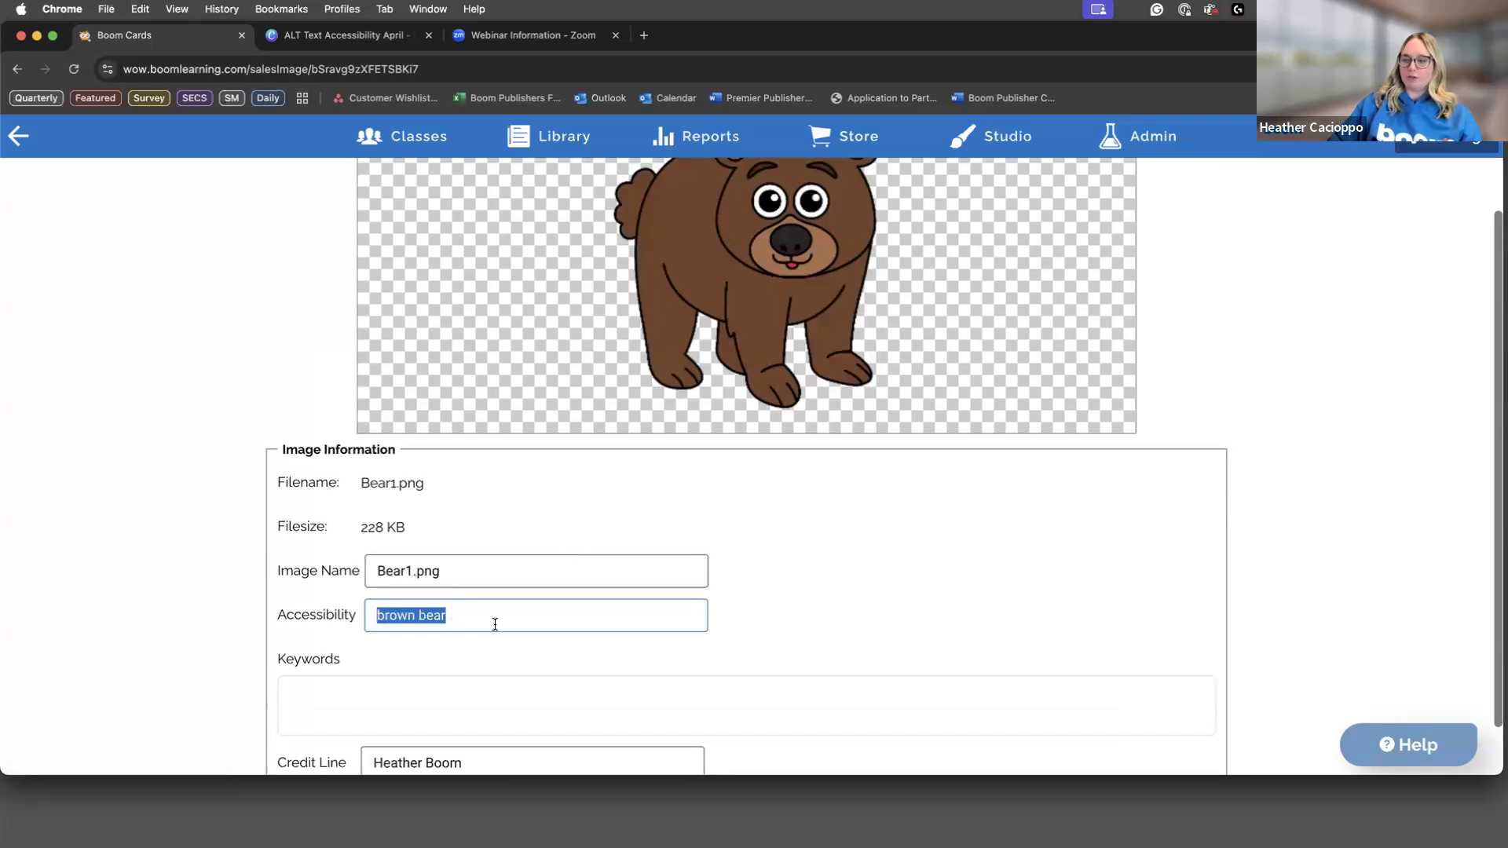
click(495, 624)
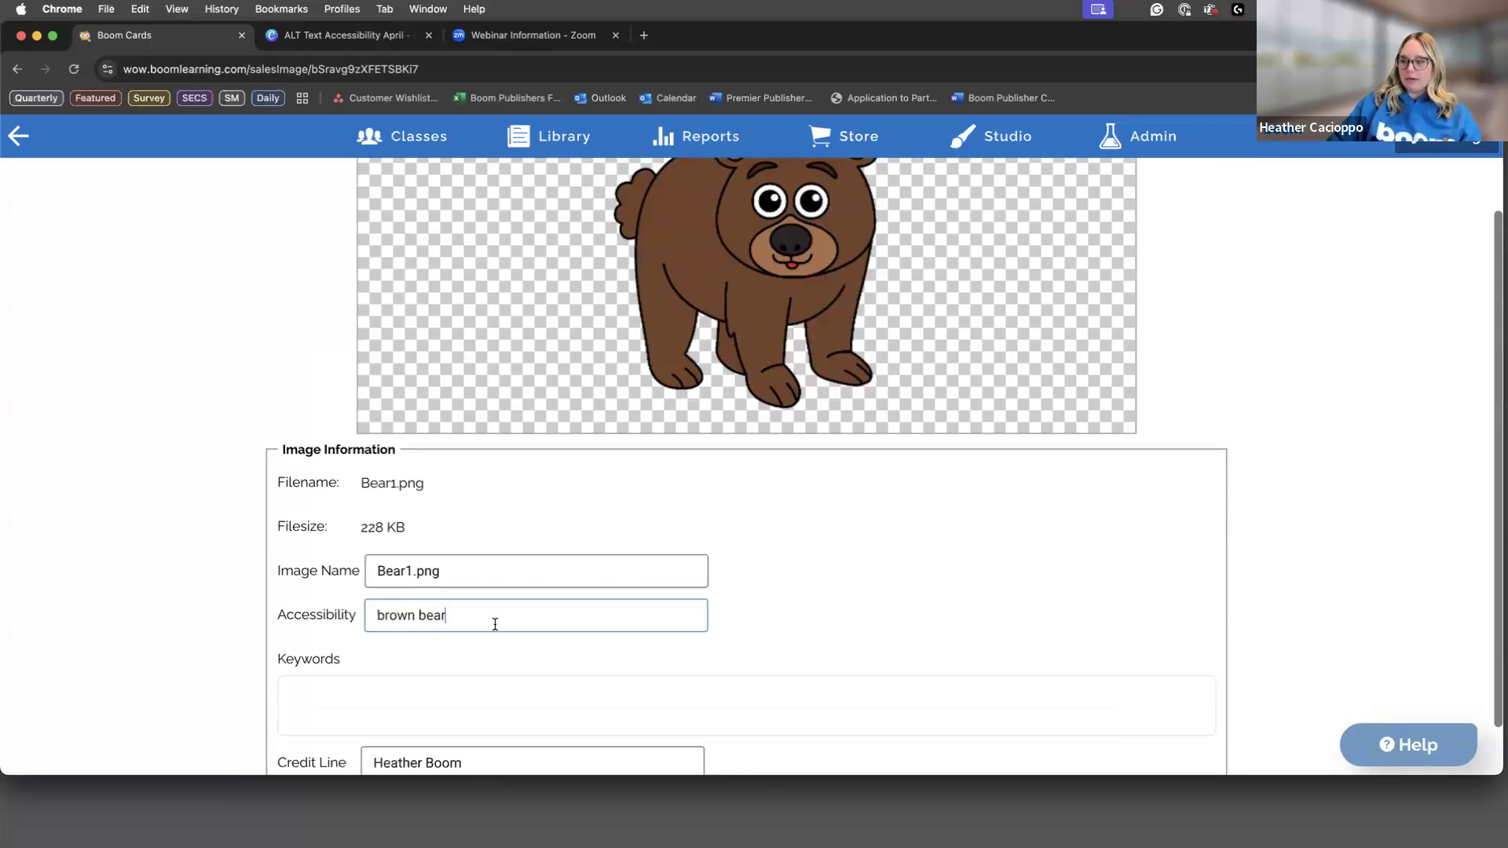
Step: Review the accessibility text of the brown bear image and finish with its details
triple_click(495, 624)
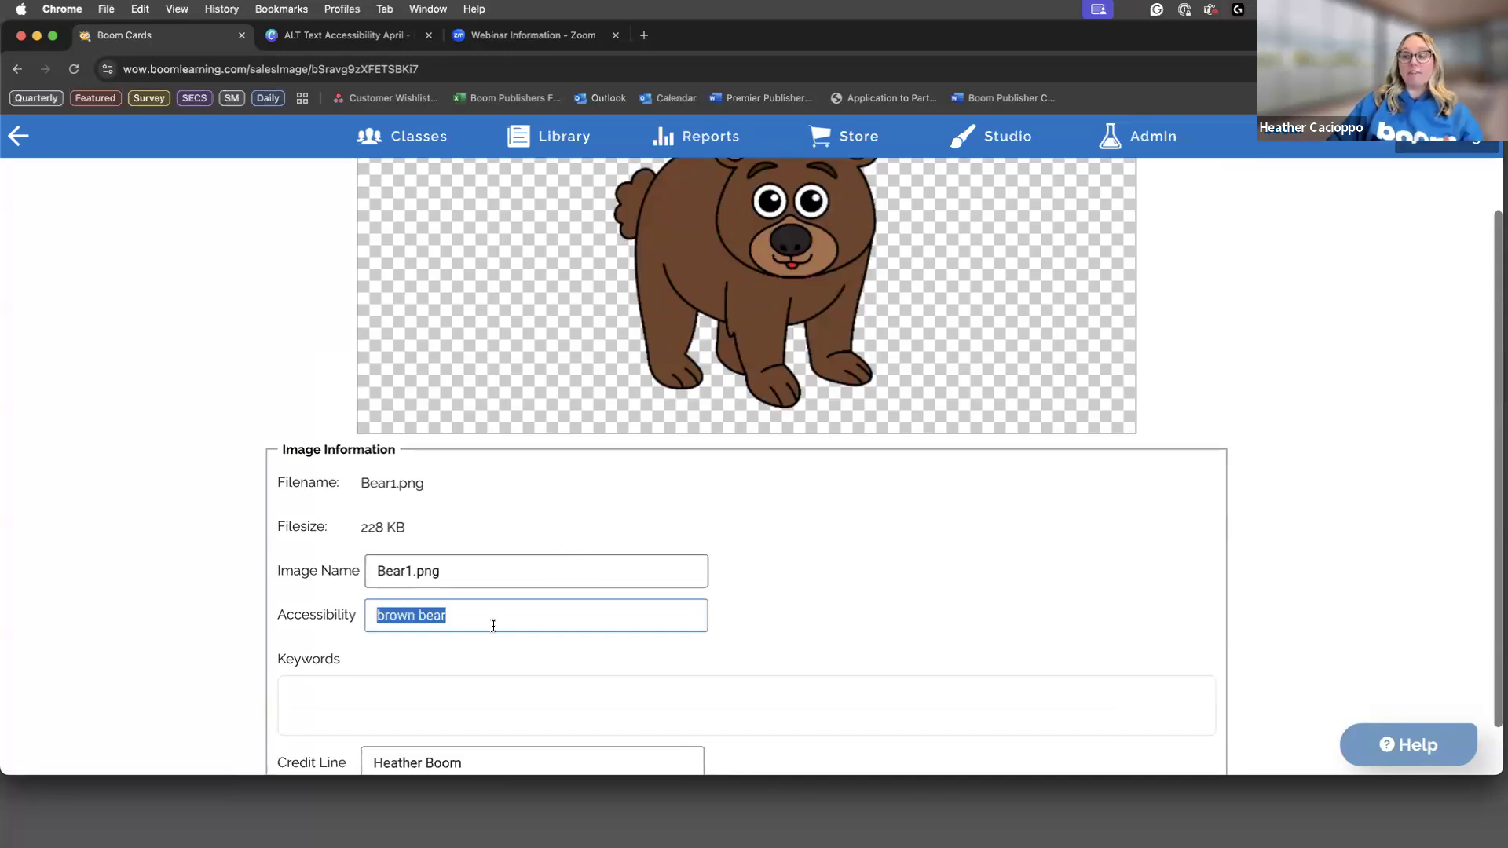
scroll(493, 625, down, 2)
click(288, 759)
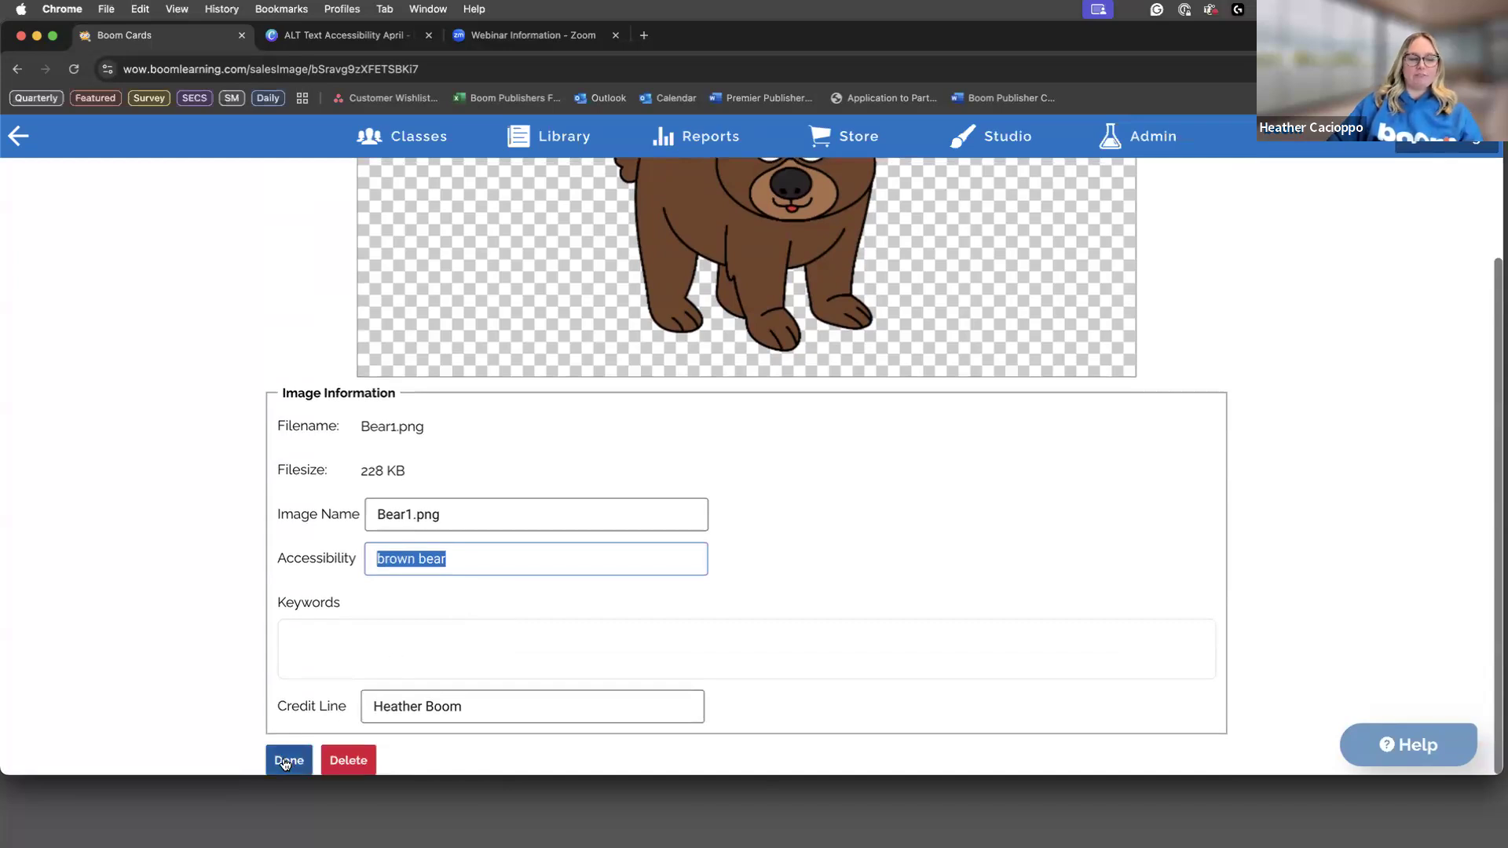
Step: Select the panda image in the image library and open its details for editing
scroll(570, 458, down, 5)
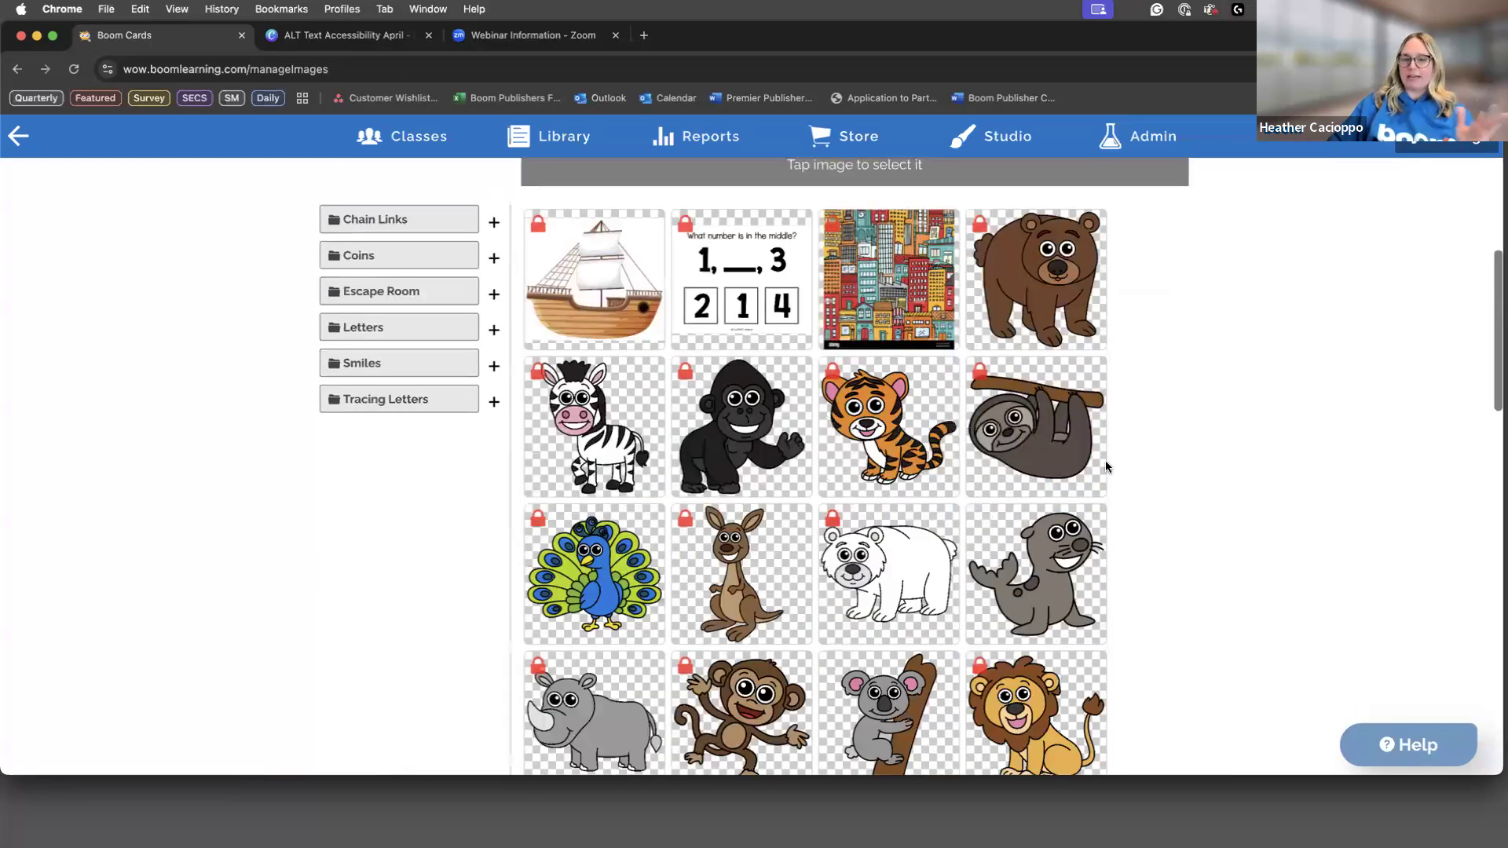
scroll(901, 654, down, 3)
click(902, 654)
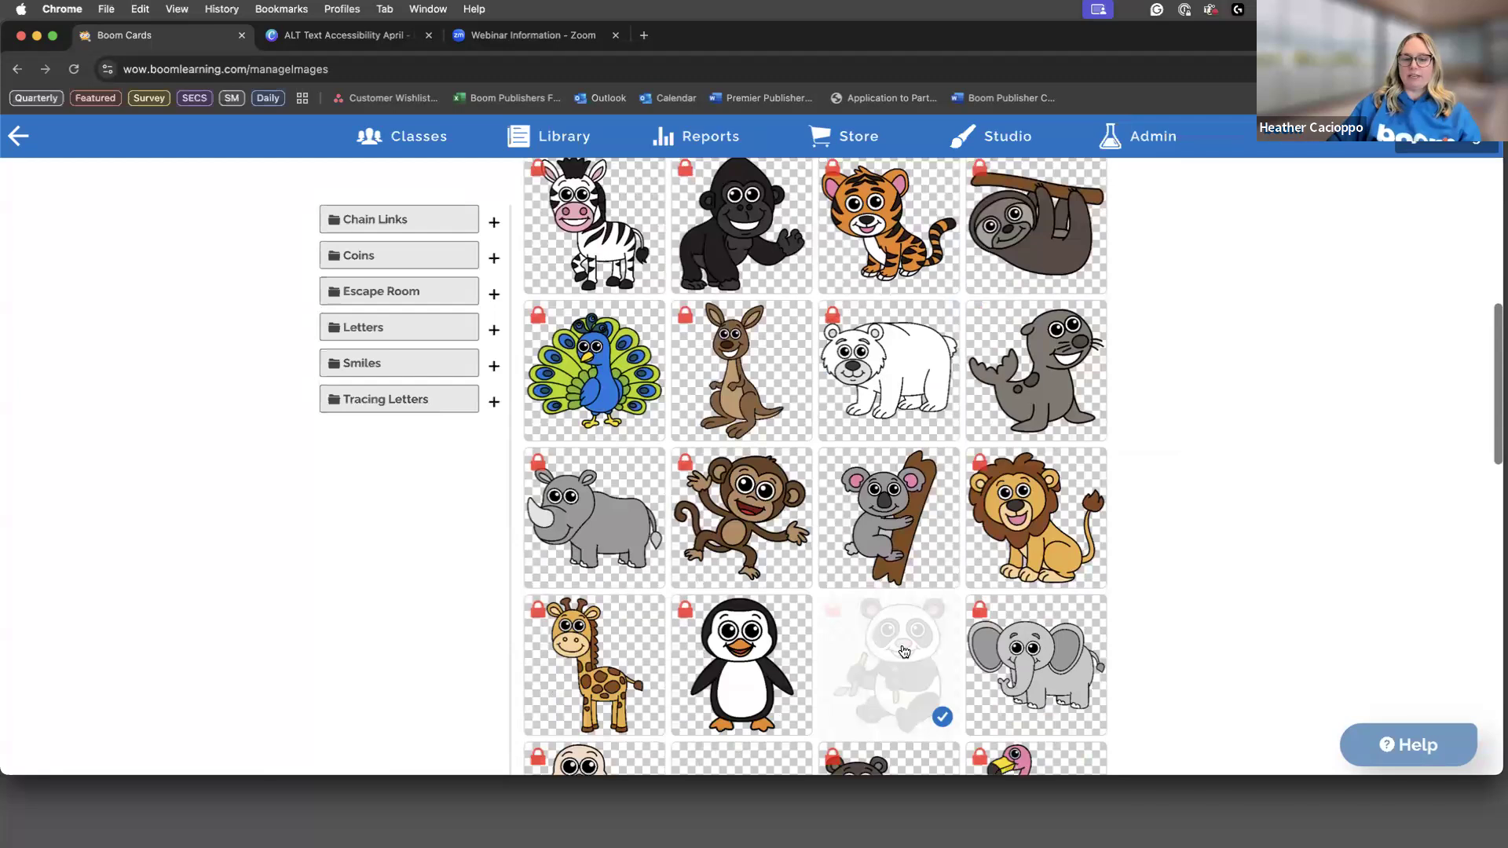
scroll(942, 314, up, 5)
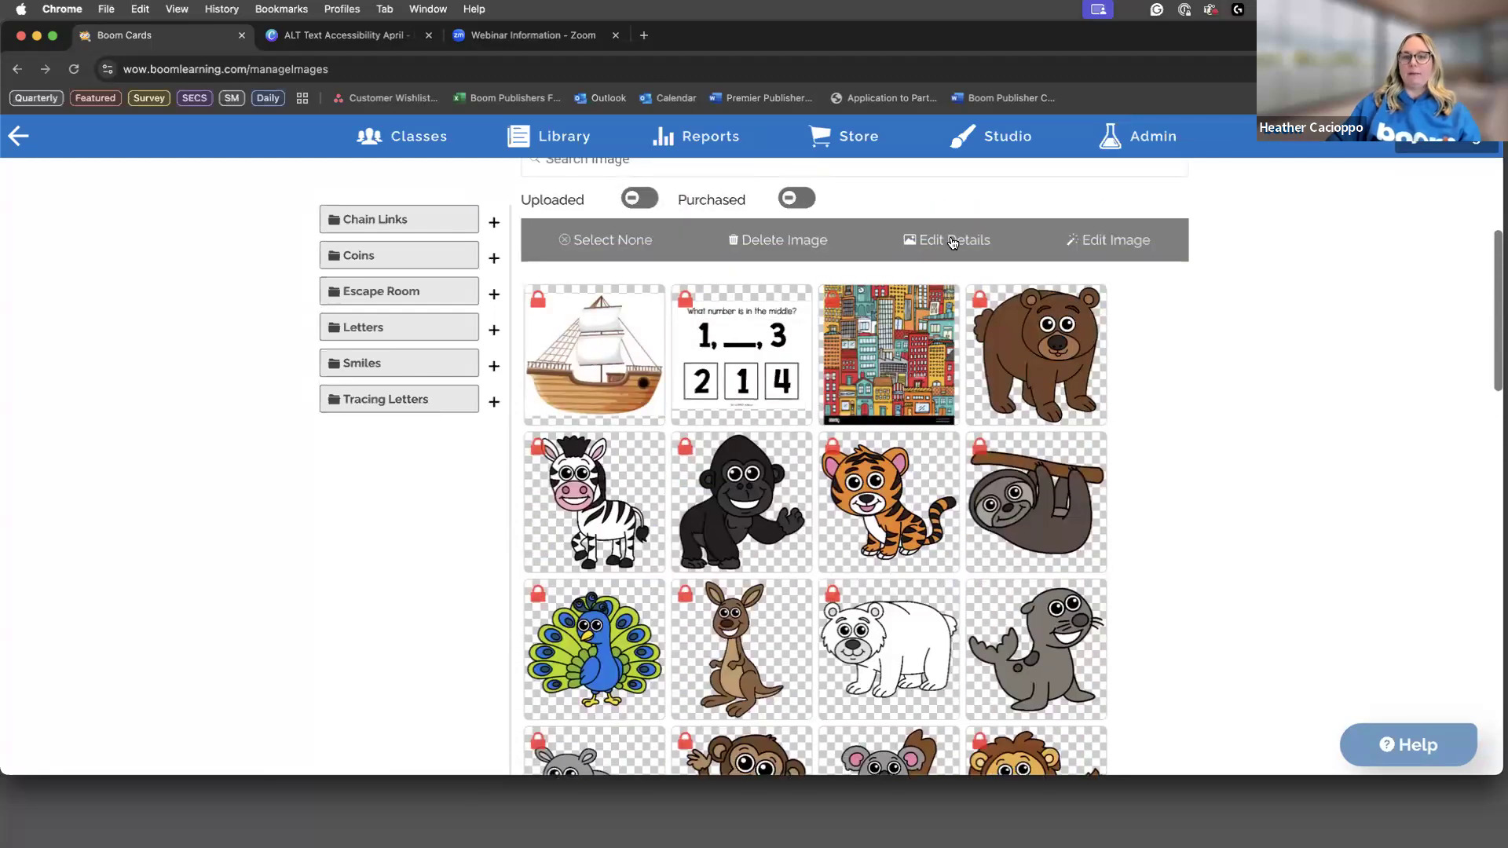
click(950, 238)
Step: Set the panda image's accessibility text to "panda bear" and save the image details
click(402, 675)
text(p)
text(nda)
key(BackSpace)
key(BackSpace)
key(BackSpace)
text(anda bea)
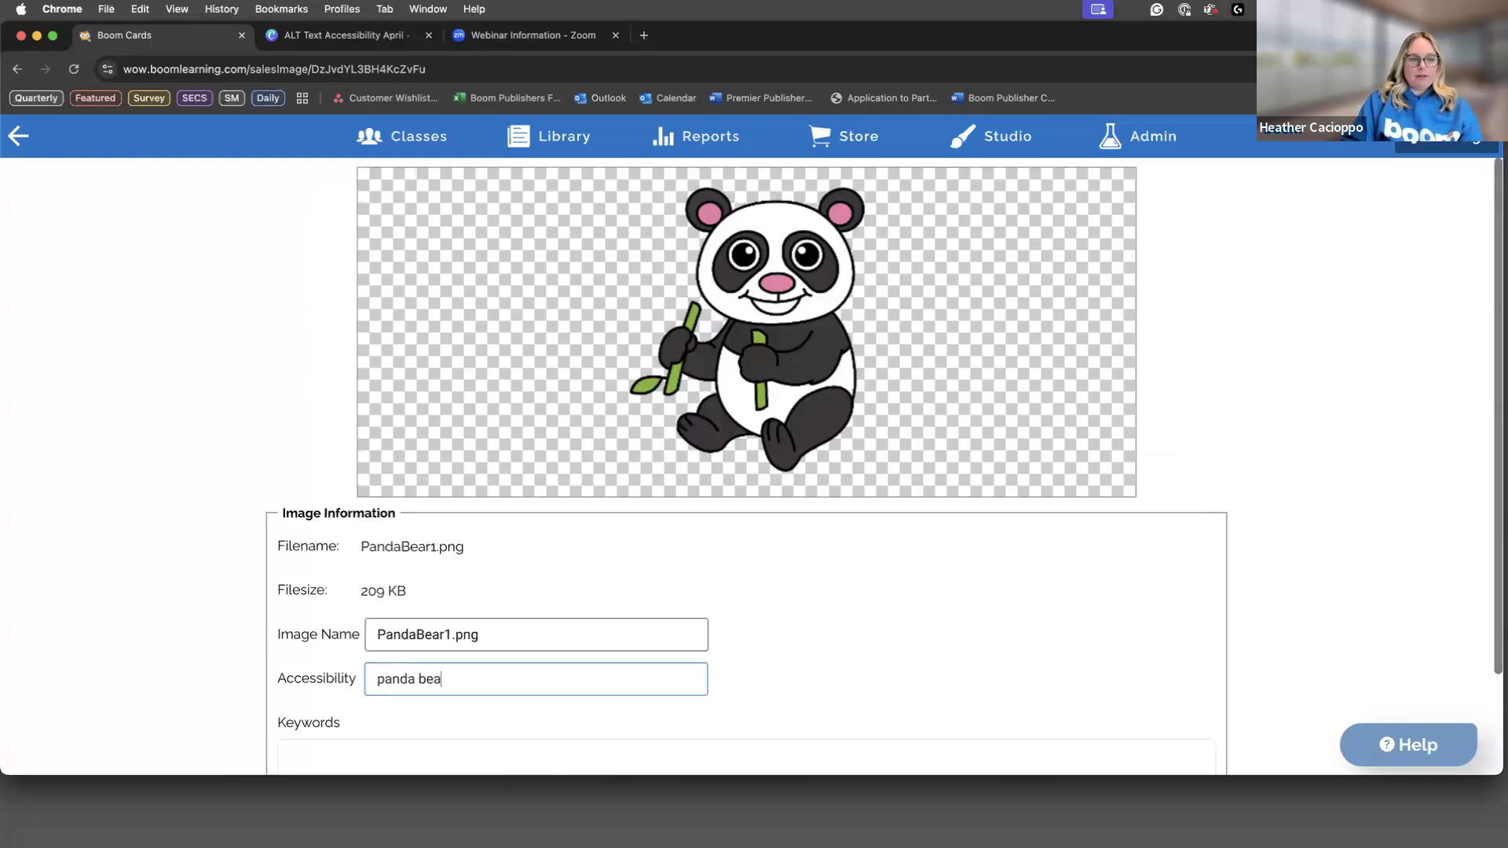
scroll(734, 609, down, 3)
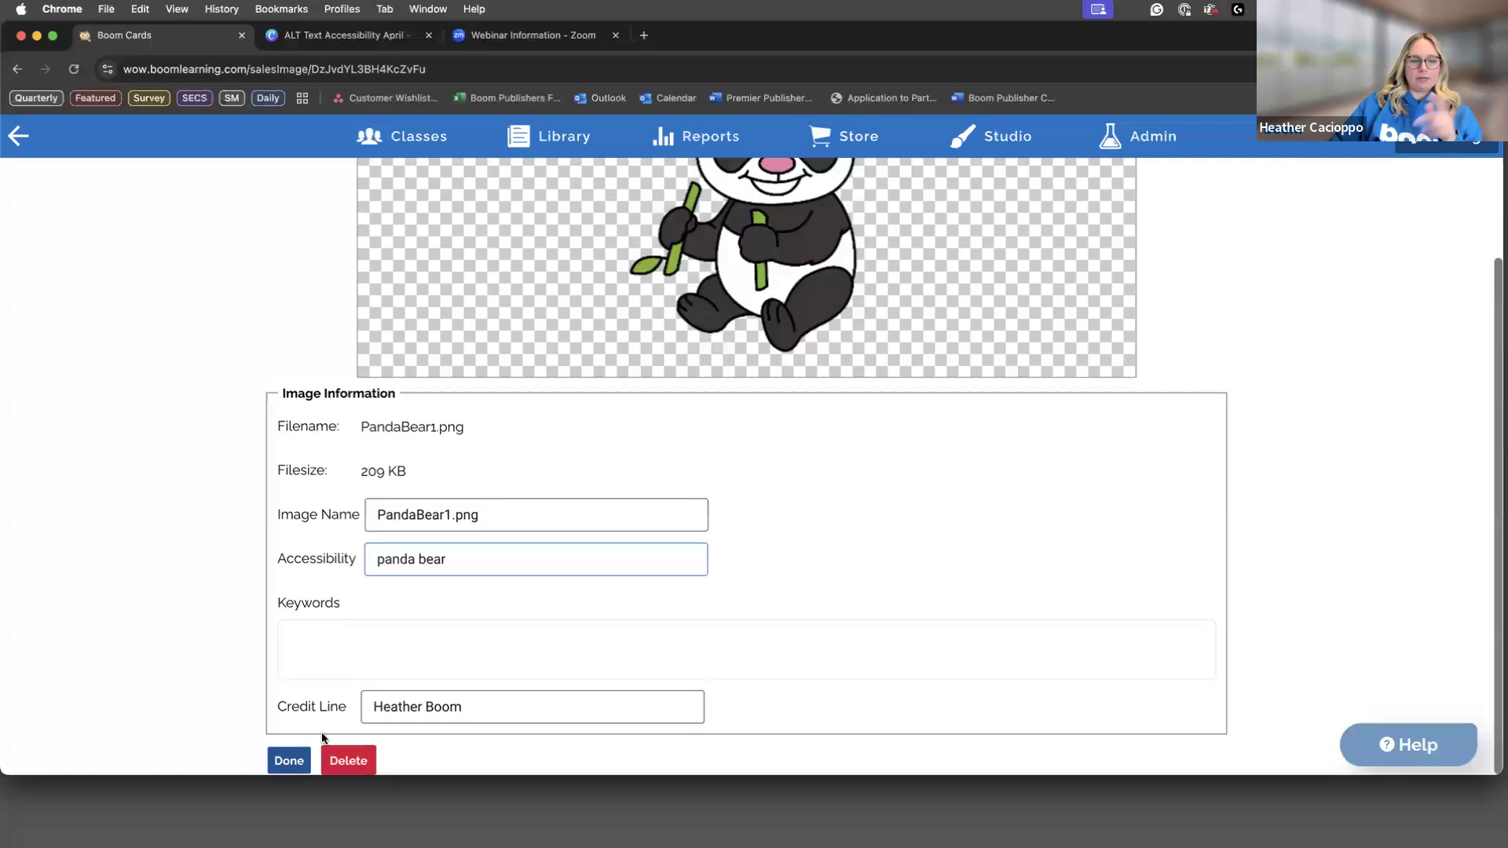
click(285, 767)
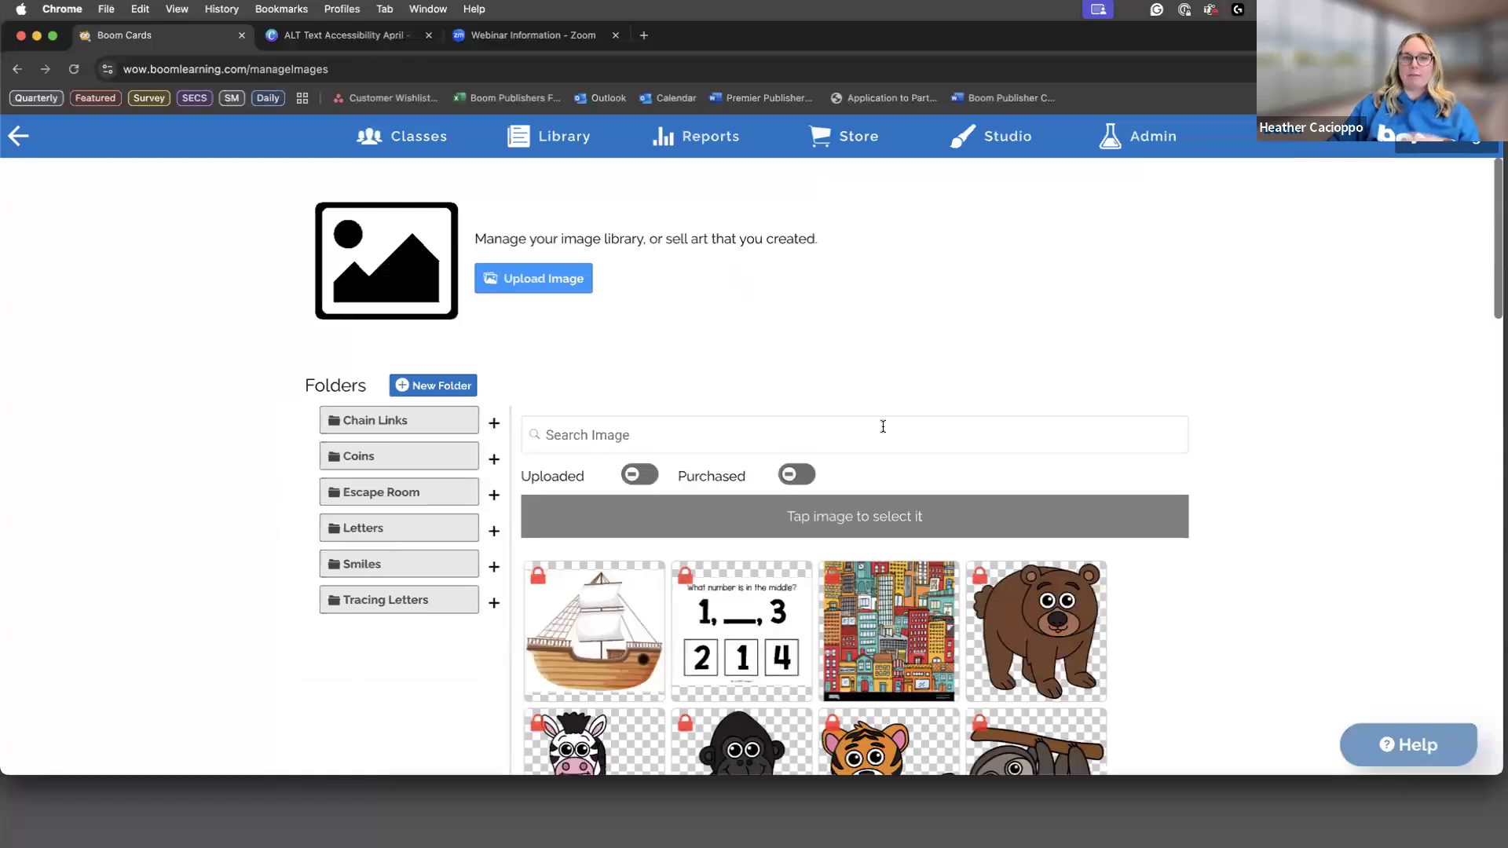
Step: Open the Alt Text Accessibility.COPY deck from the studio's deck manager and look over its cards
click(1013, 138)
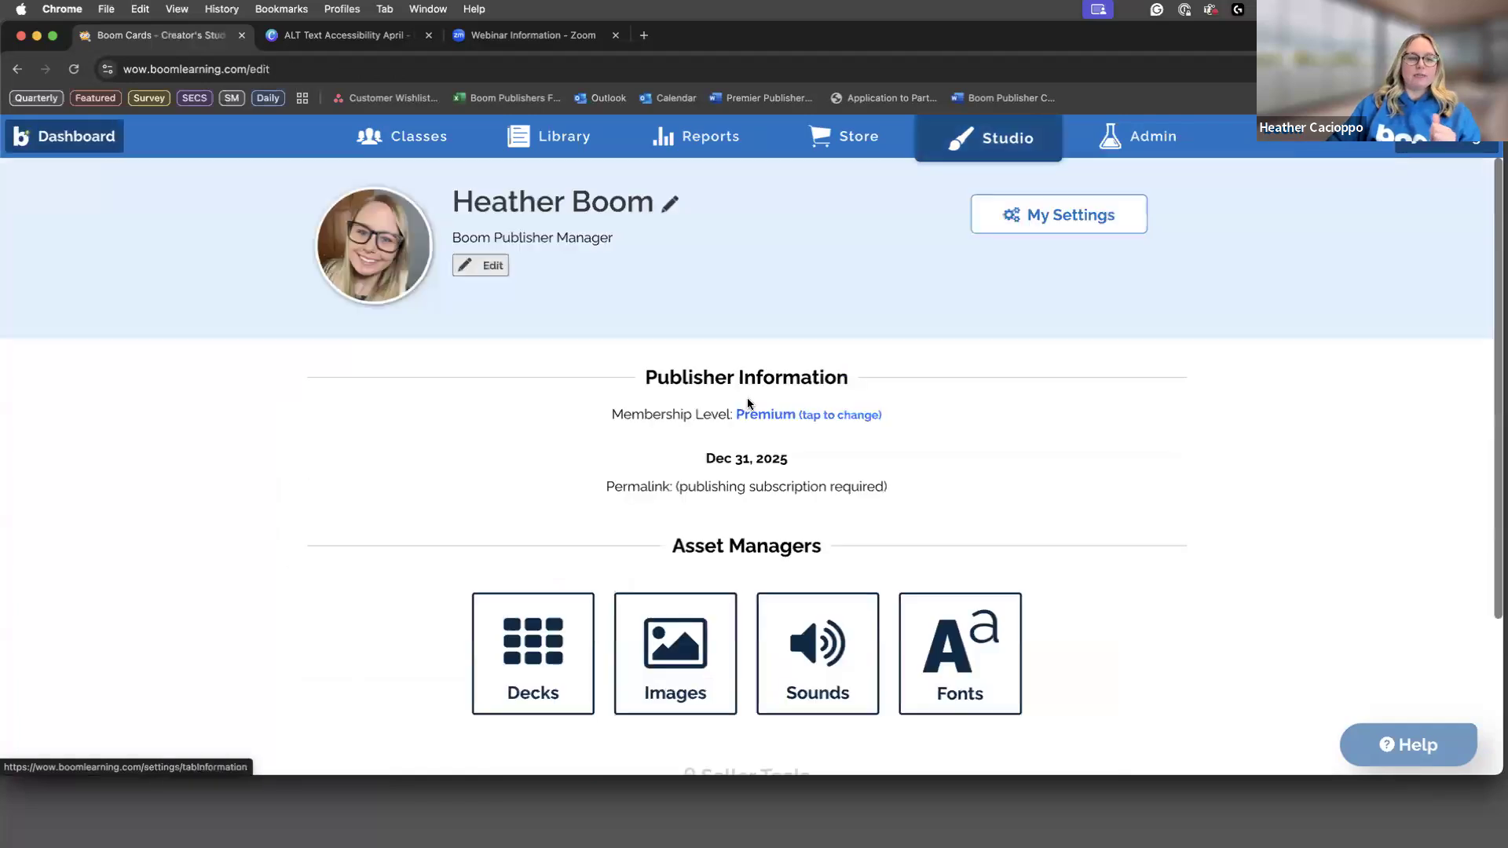
click(544, 640)
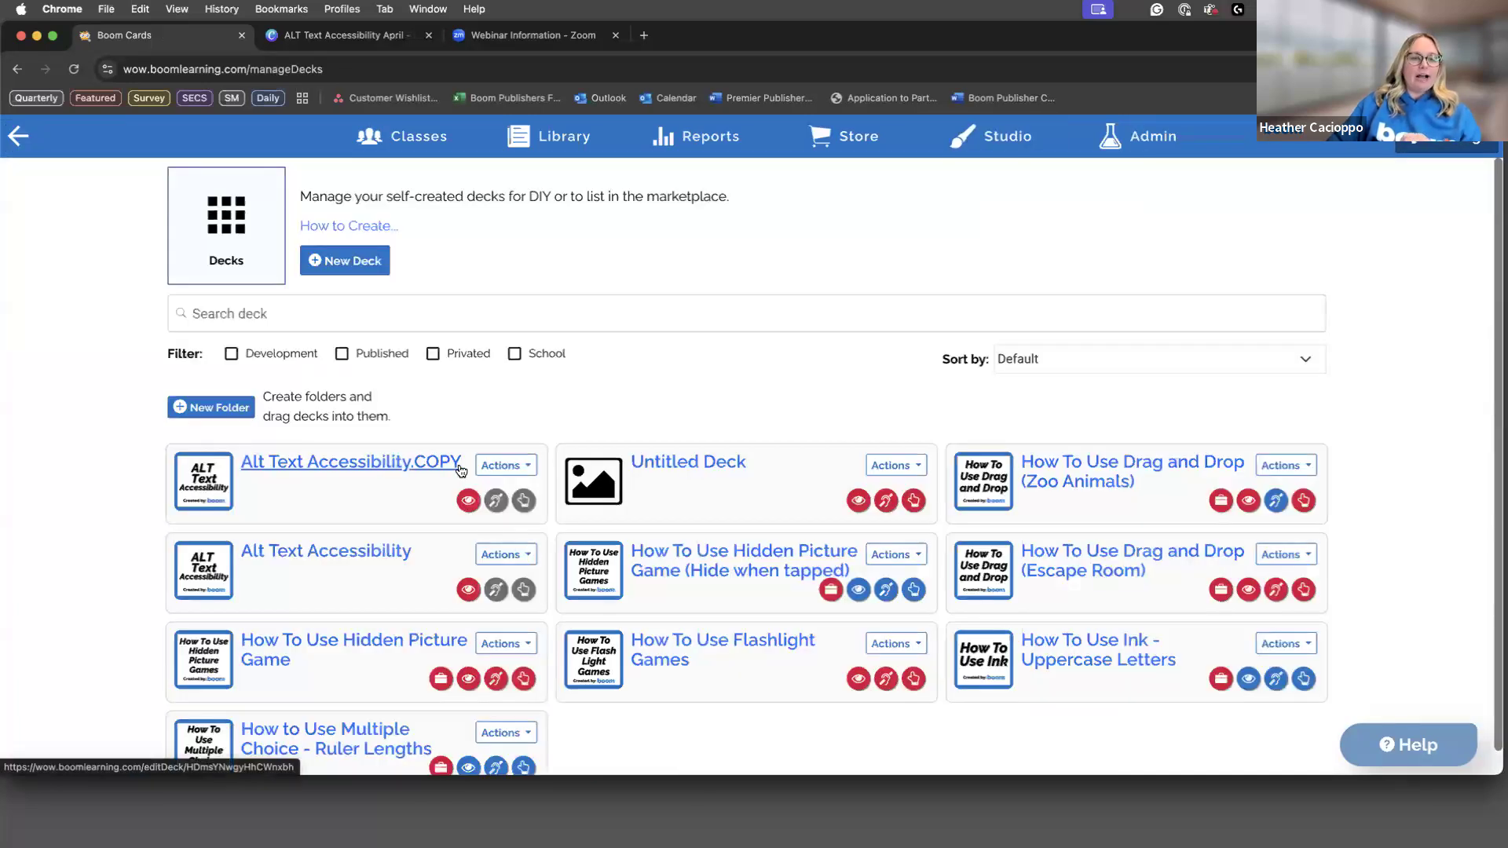
click(498, 554)
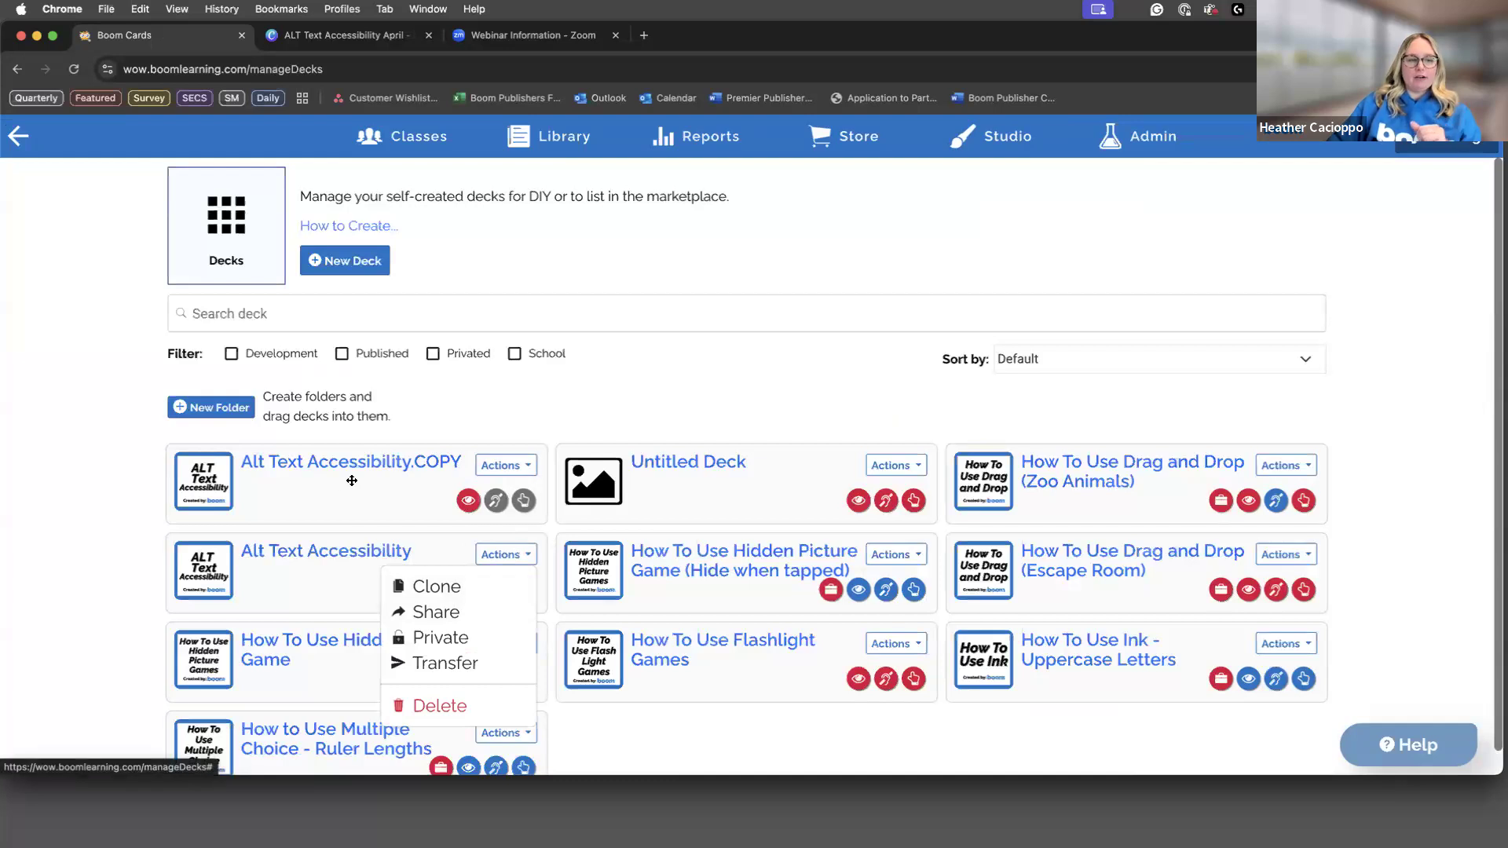
click(318, 467)
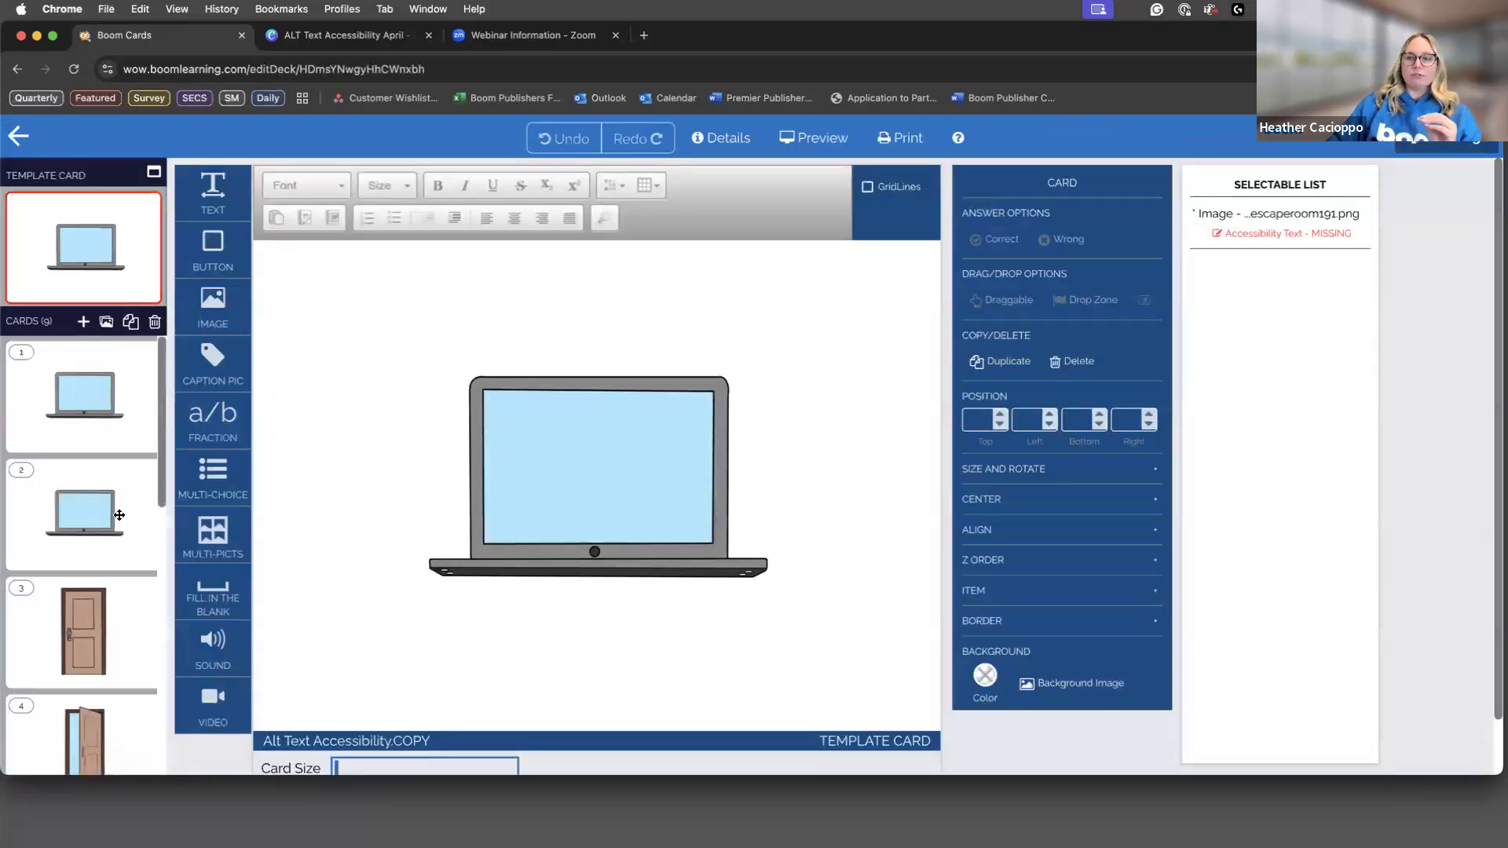
scroll(124, 523, down, 10)
scroll(126, 448, up, 10)
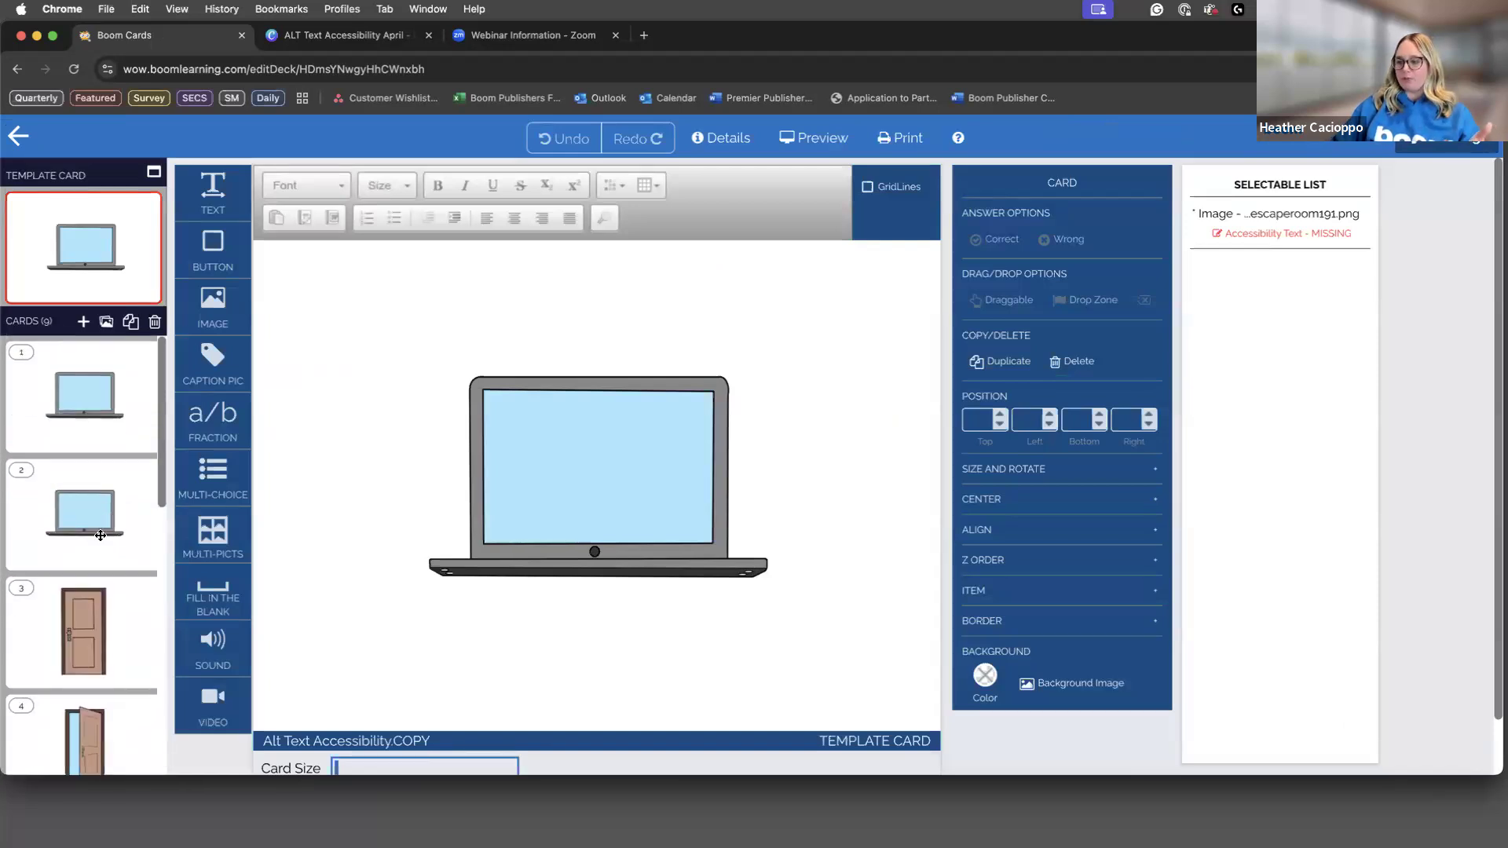
Step: Import accessibility text from the library for the whole deck in the play settings of its details, and close the details
click(736, 142)
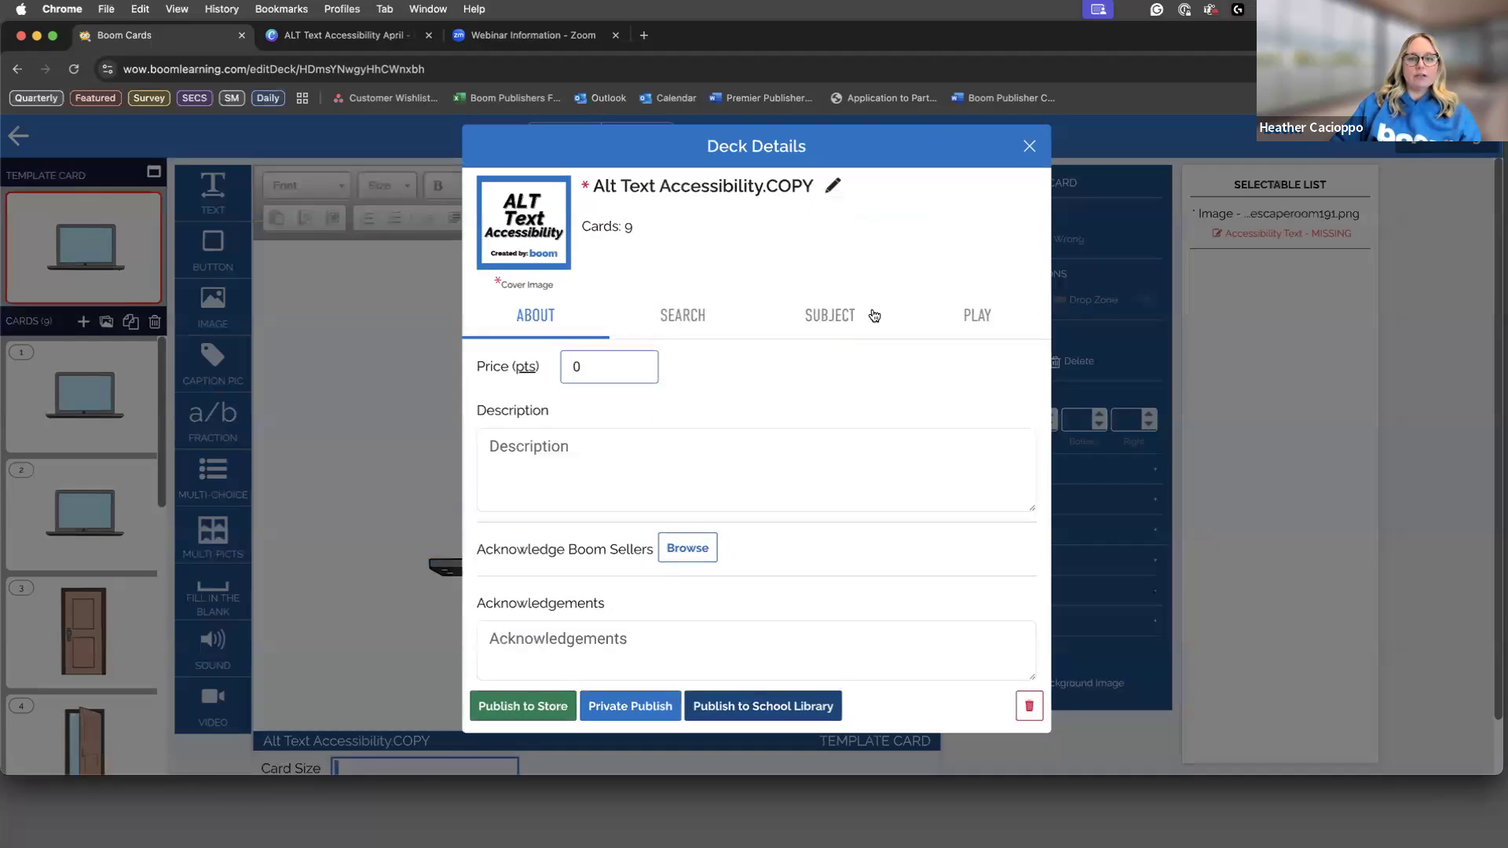
click(978, 317)
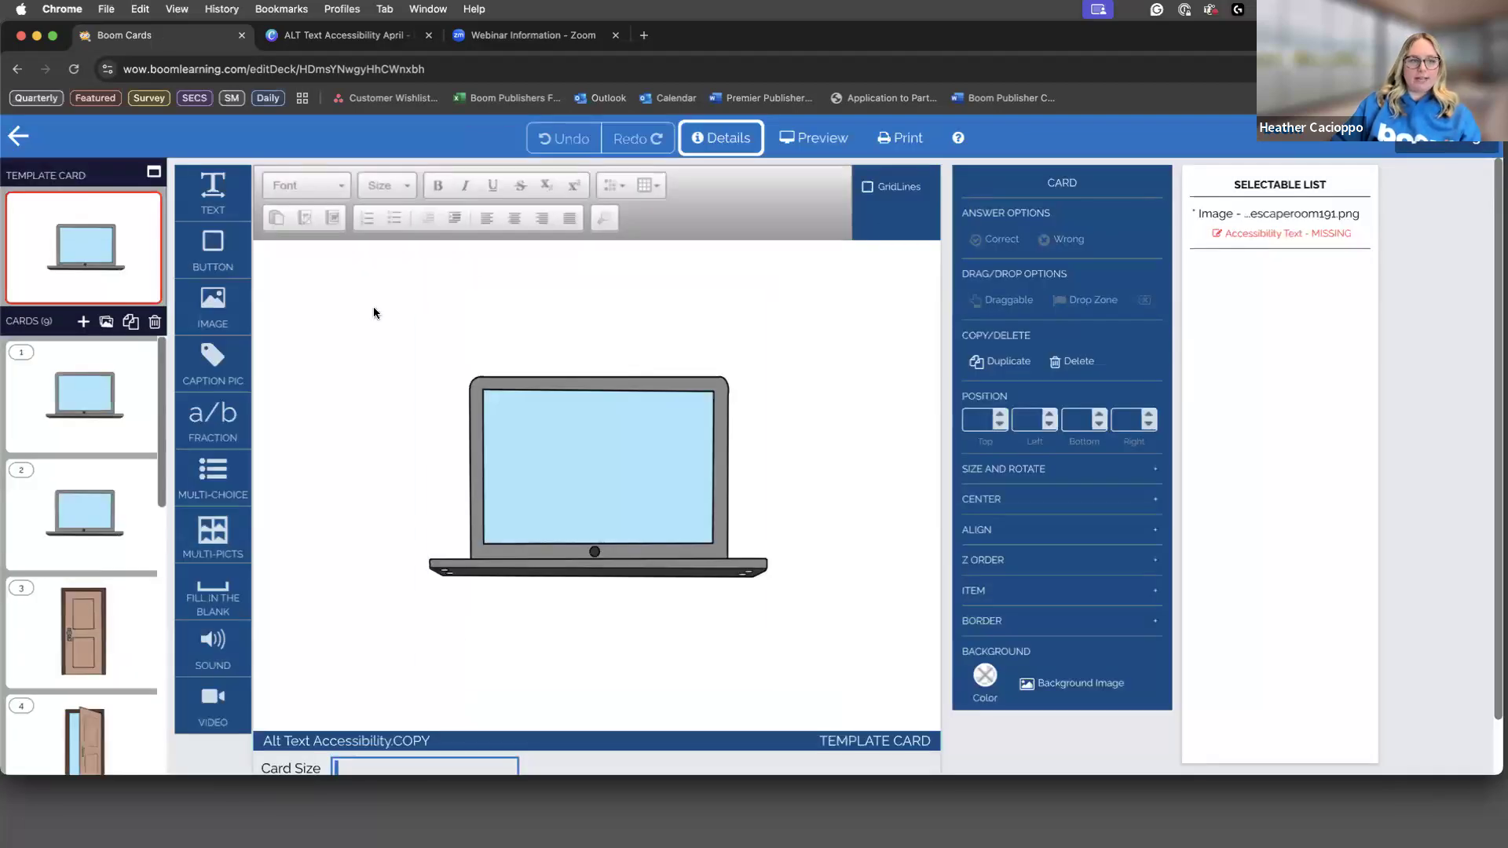
click(700, 151)
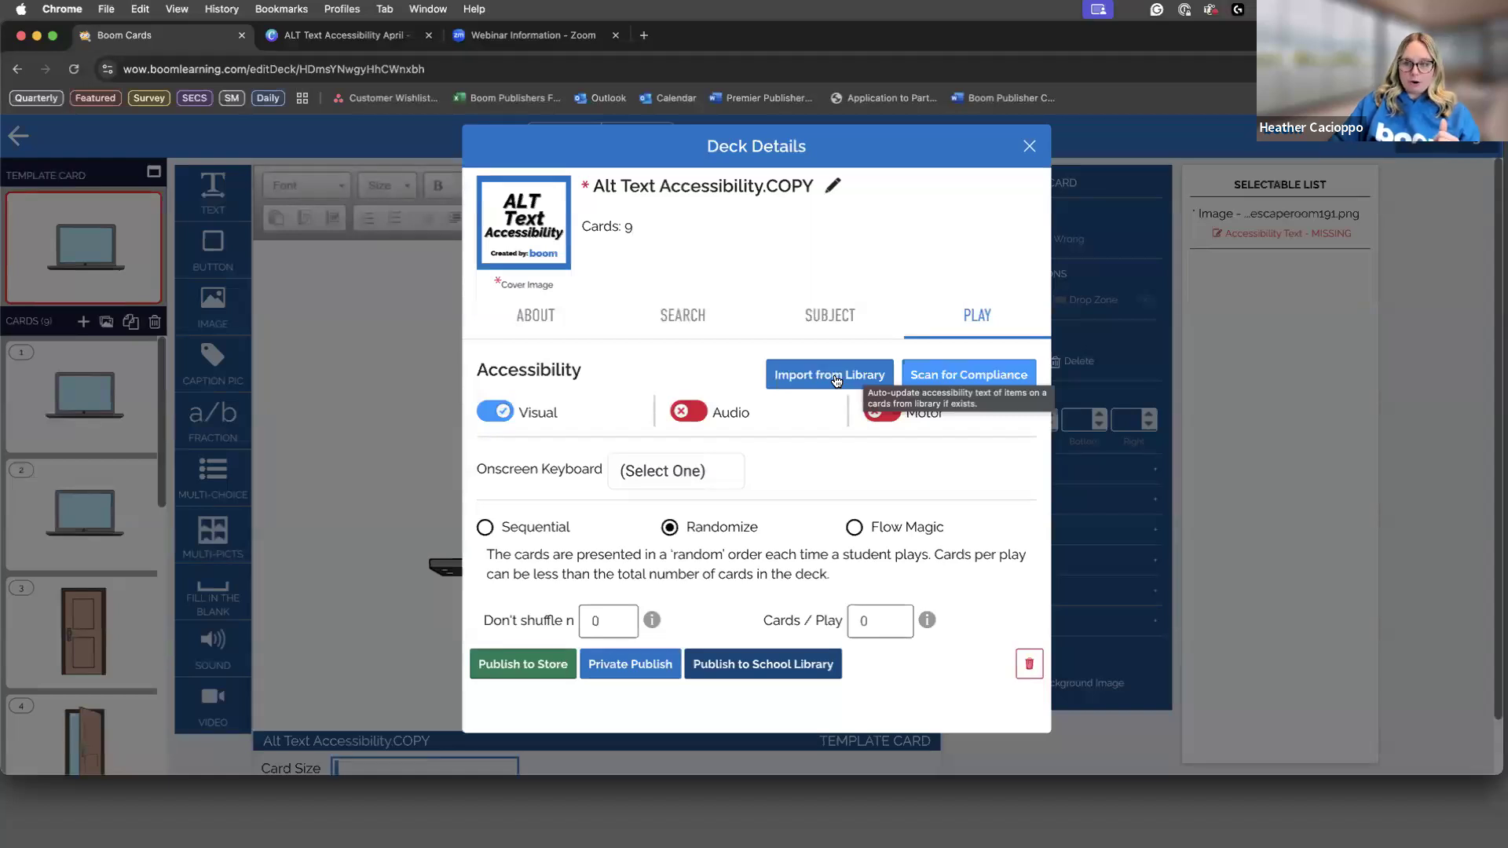
click(836, 377)
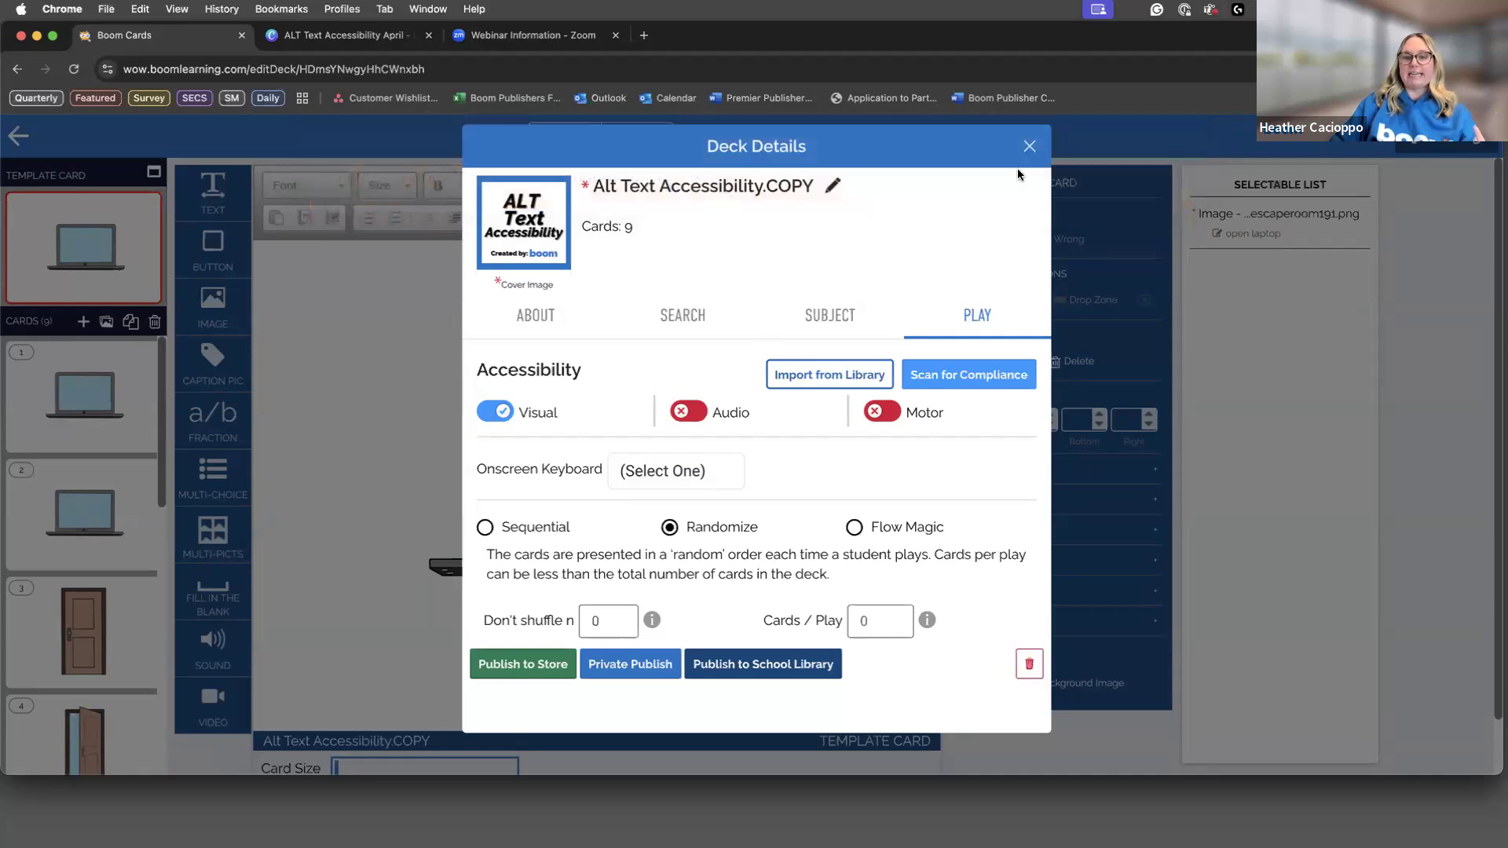
click(1029, 146)
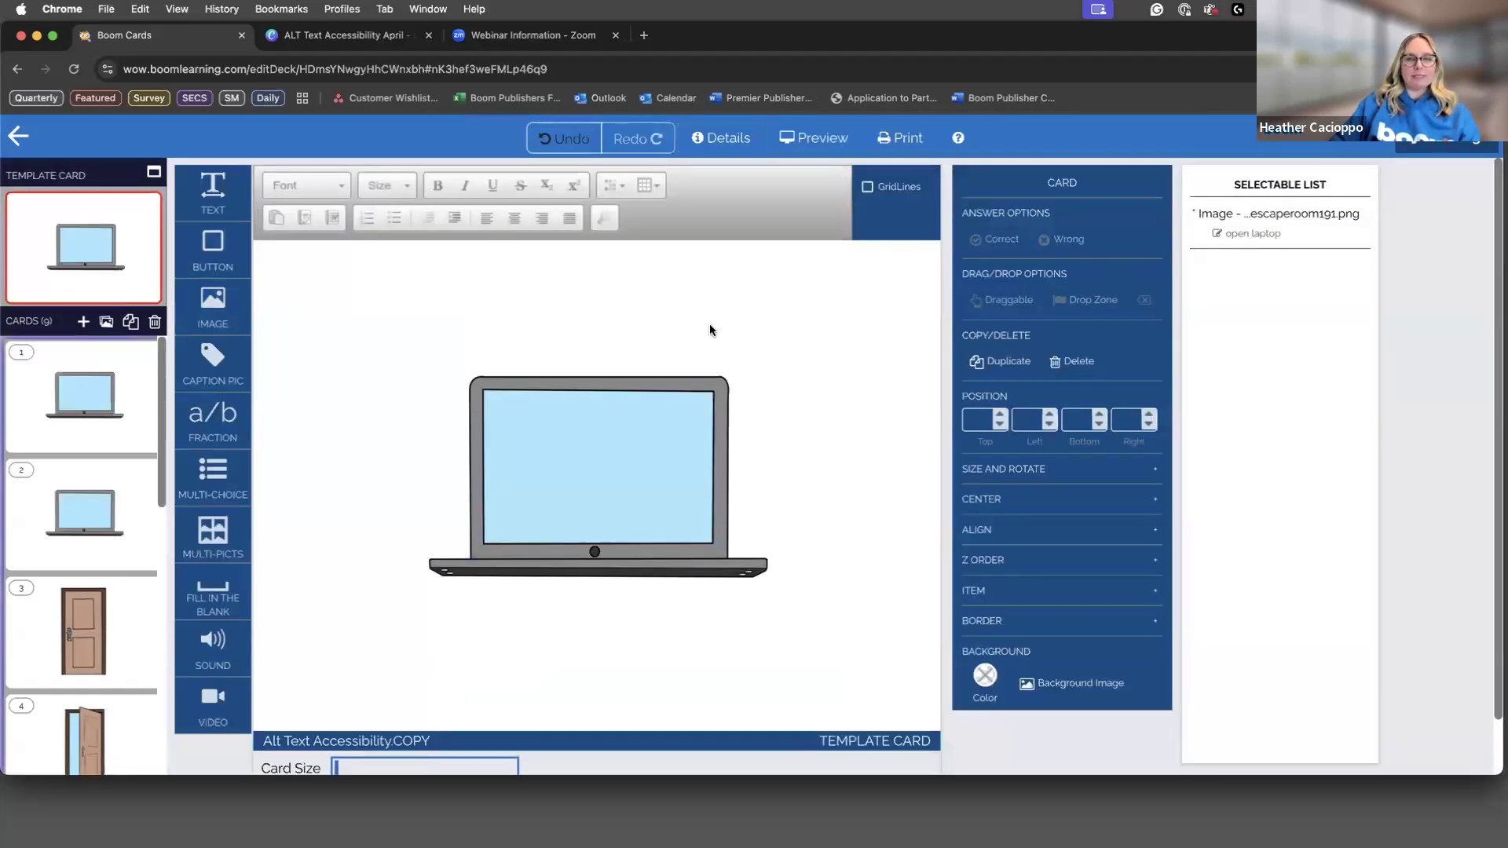
Step: Check card 1's accessibility text, and set the missing accessibility text of card 2's laptop image to "open laptop"
click(84, 397)
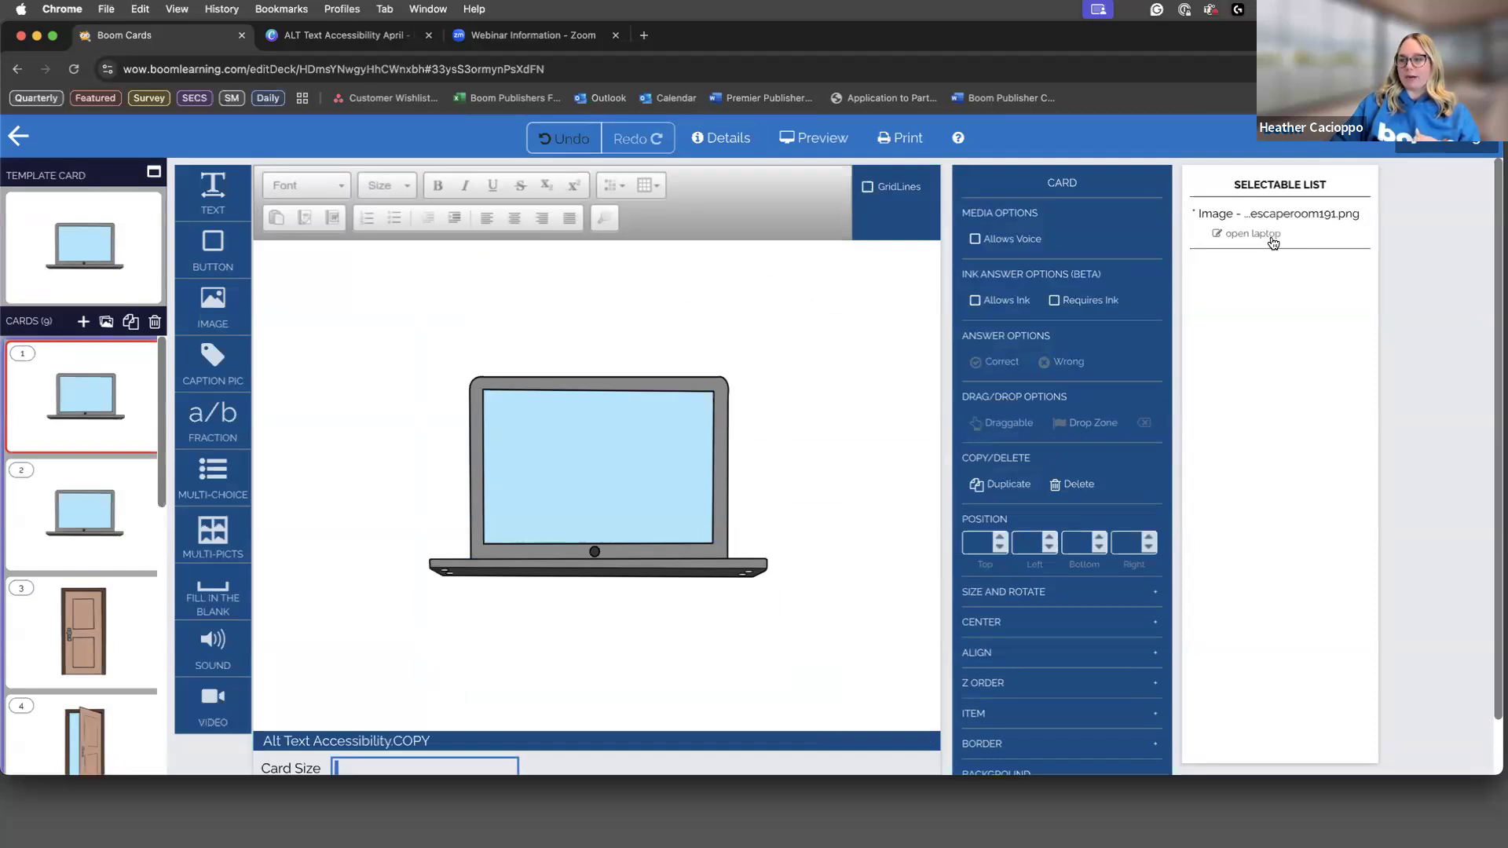
click(60, 514)
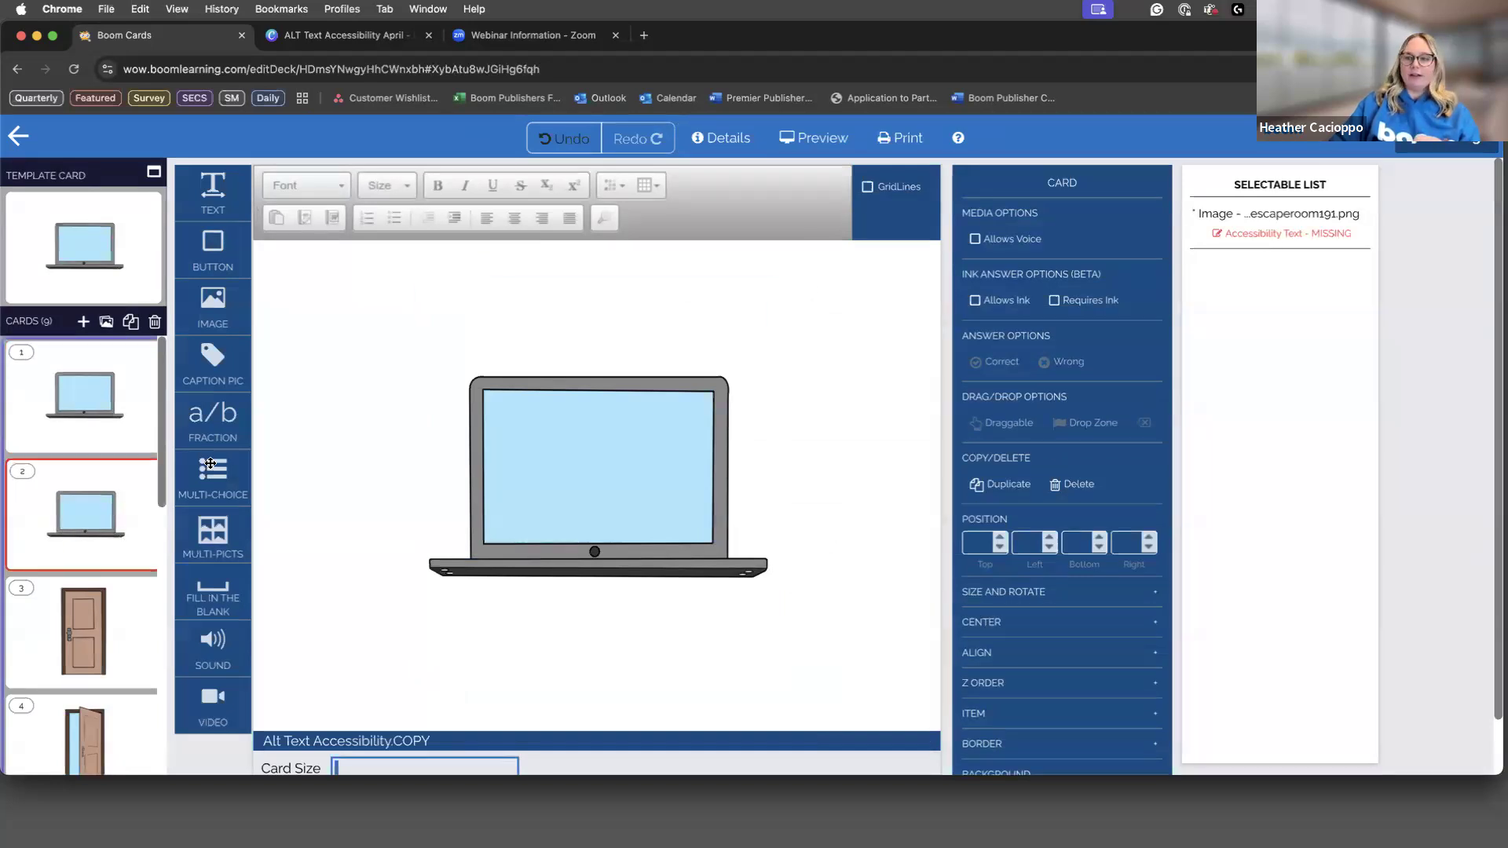
click(1309, 238)
click(1308, 238)
text(oepn)
key(BackSpace)
key(BackSpace)
key(BackSpace)
key(BackSpace)
text(pen laptop)
click(843, 582)
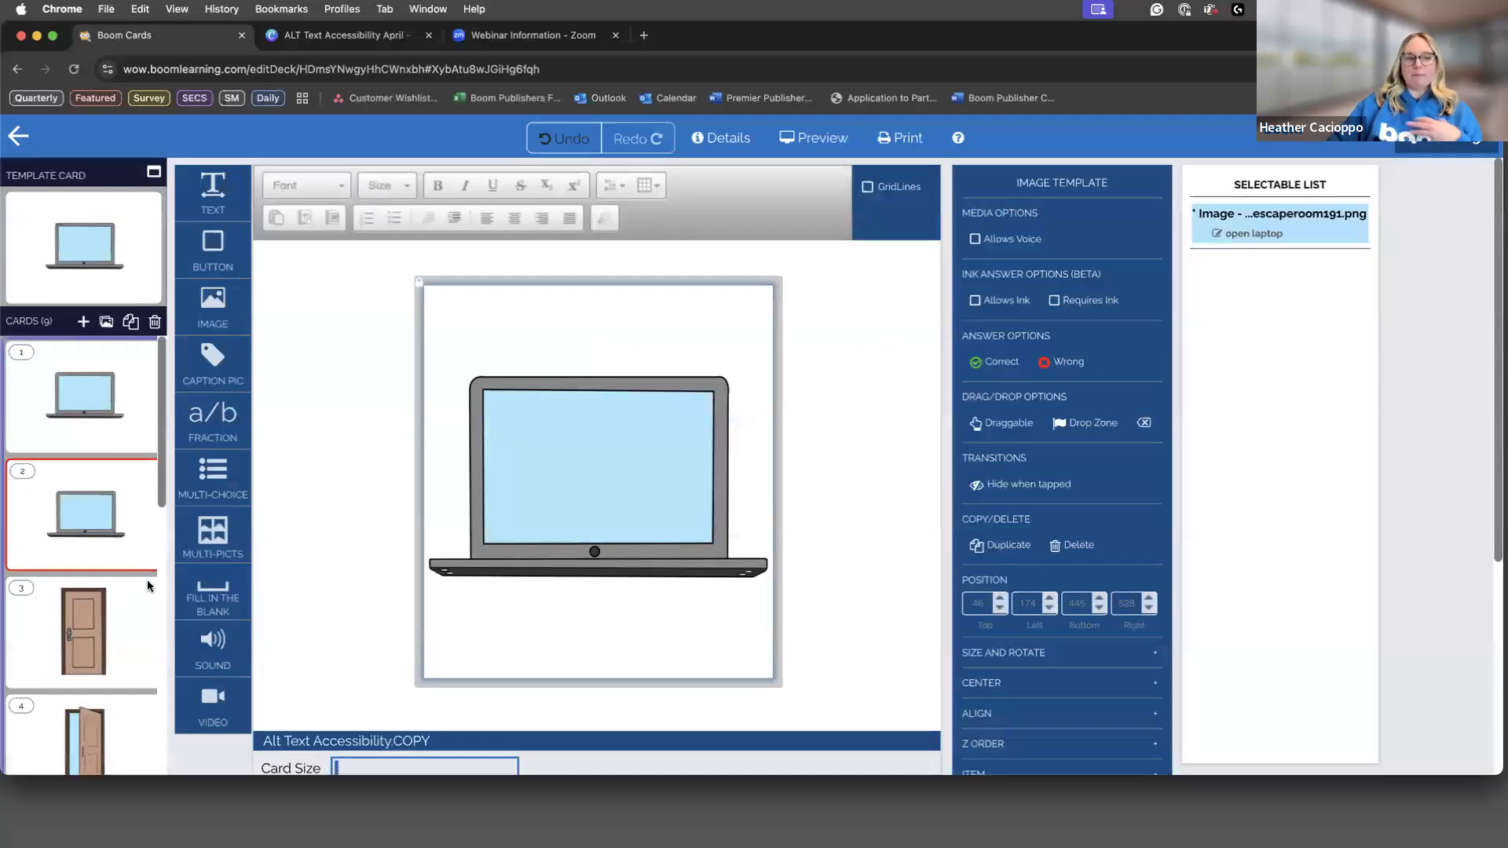
Step: Set the accessibility text of the door image on card 3 to "closed door"
click(60, 615)
click(1268, 235)
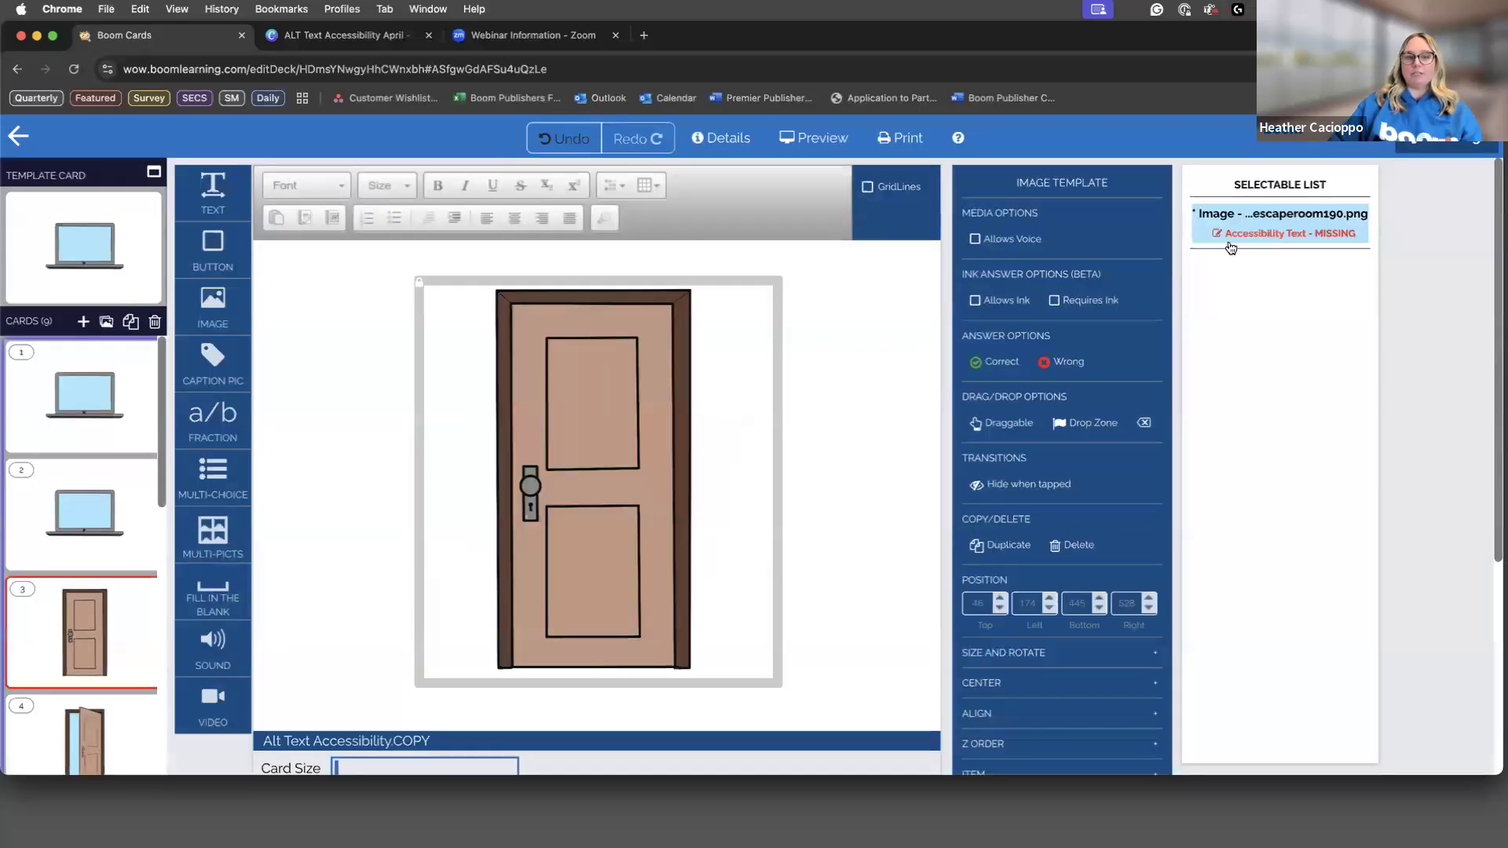
click(1317, 235)
text(closed door)
click(794, 585)
Step: Examine the accessibility text of the images on cards 4 to 9, from the open door to the penny
click(85, 734)
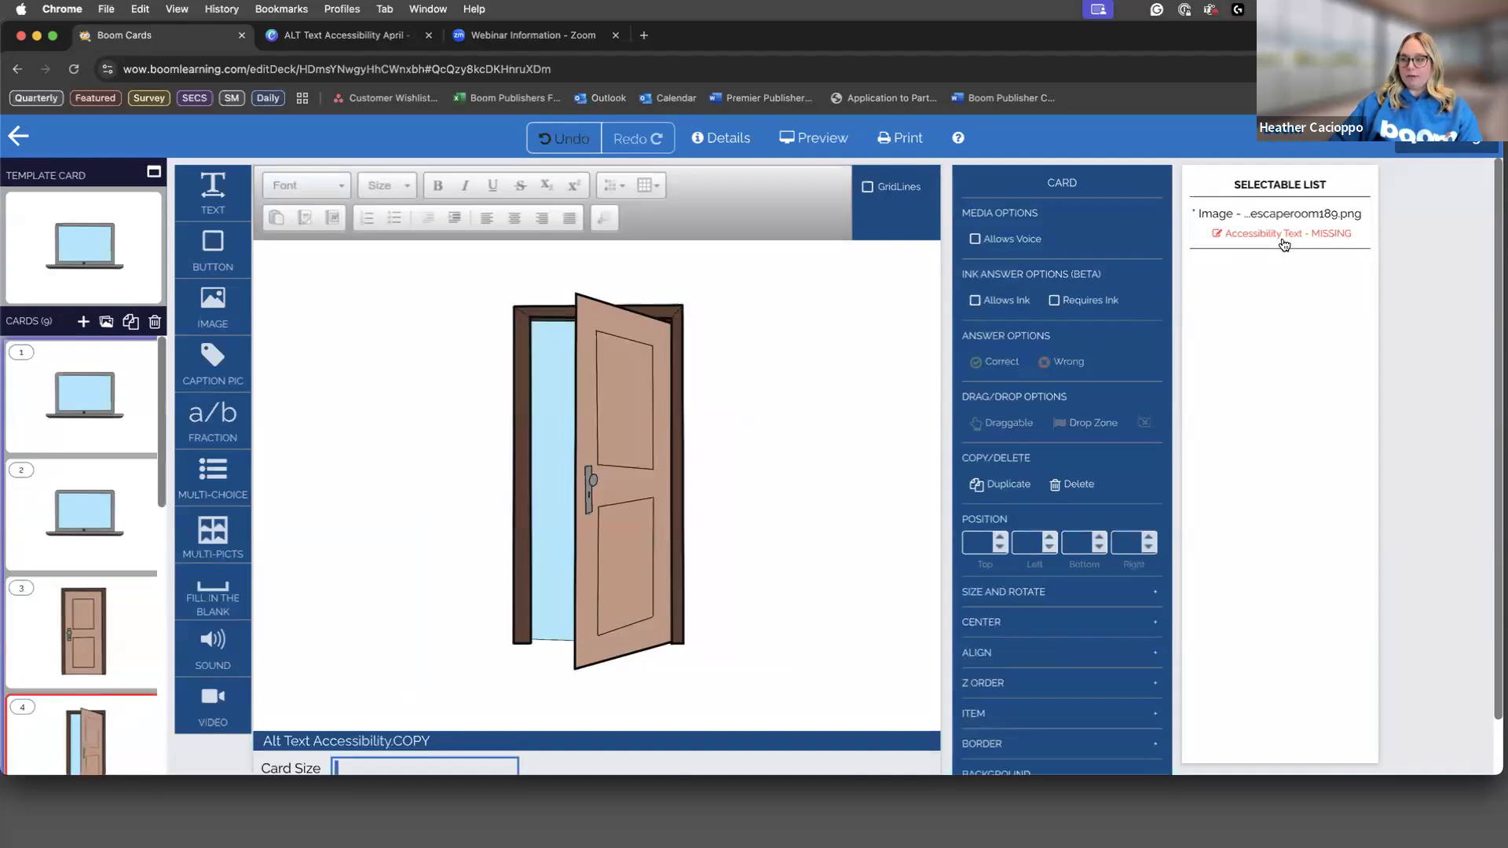
scroll(208, 589, down, 2)
scroll(118, 613, down, 5)
click(142, 406)
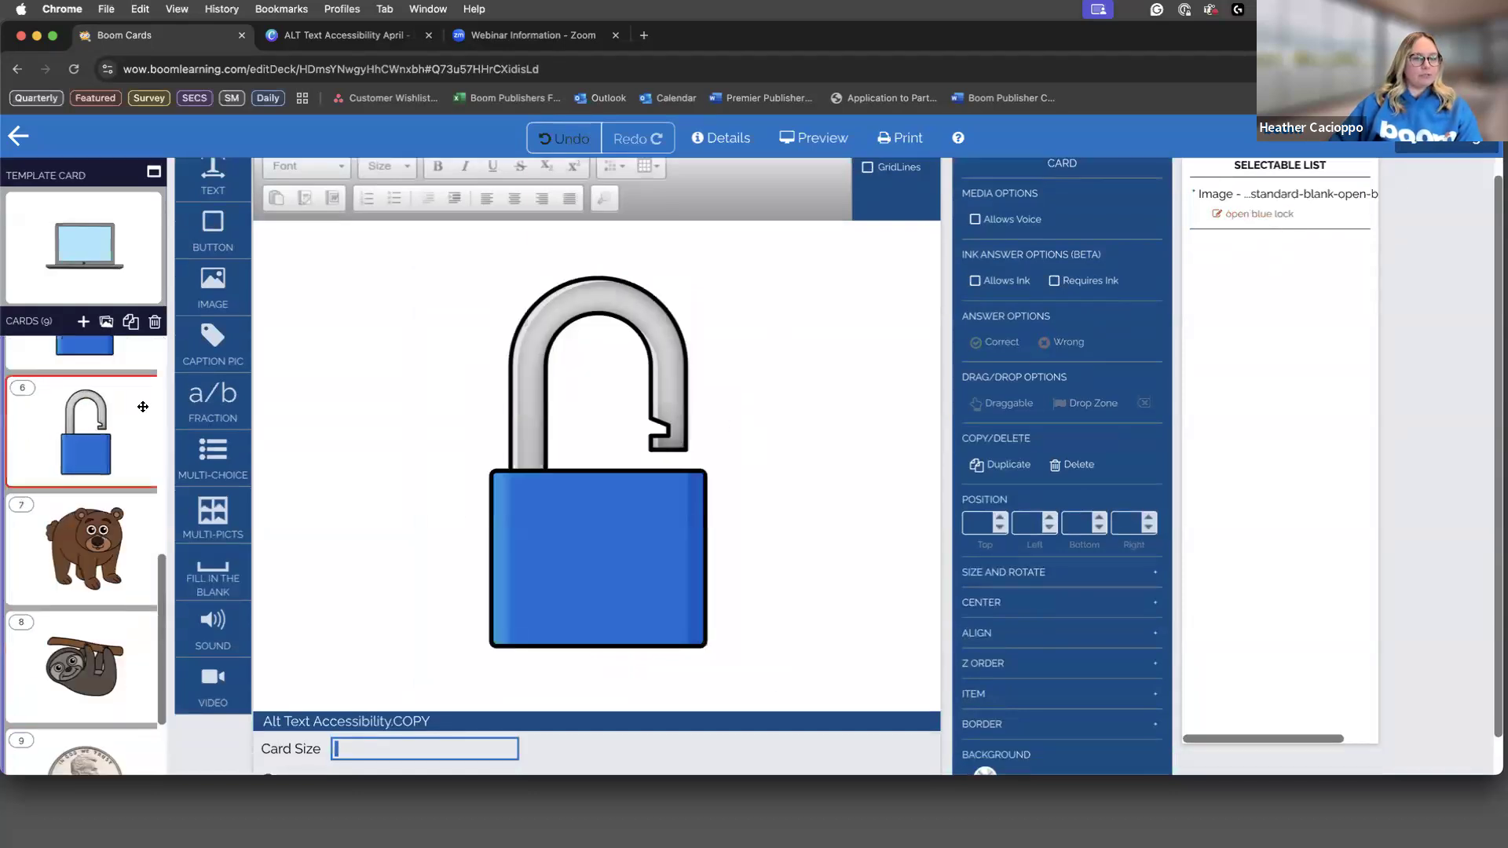
scroll(144, 460, up, 1)
click(125, 370)
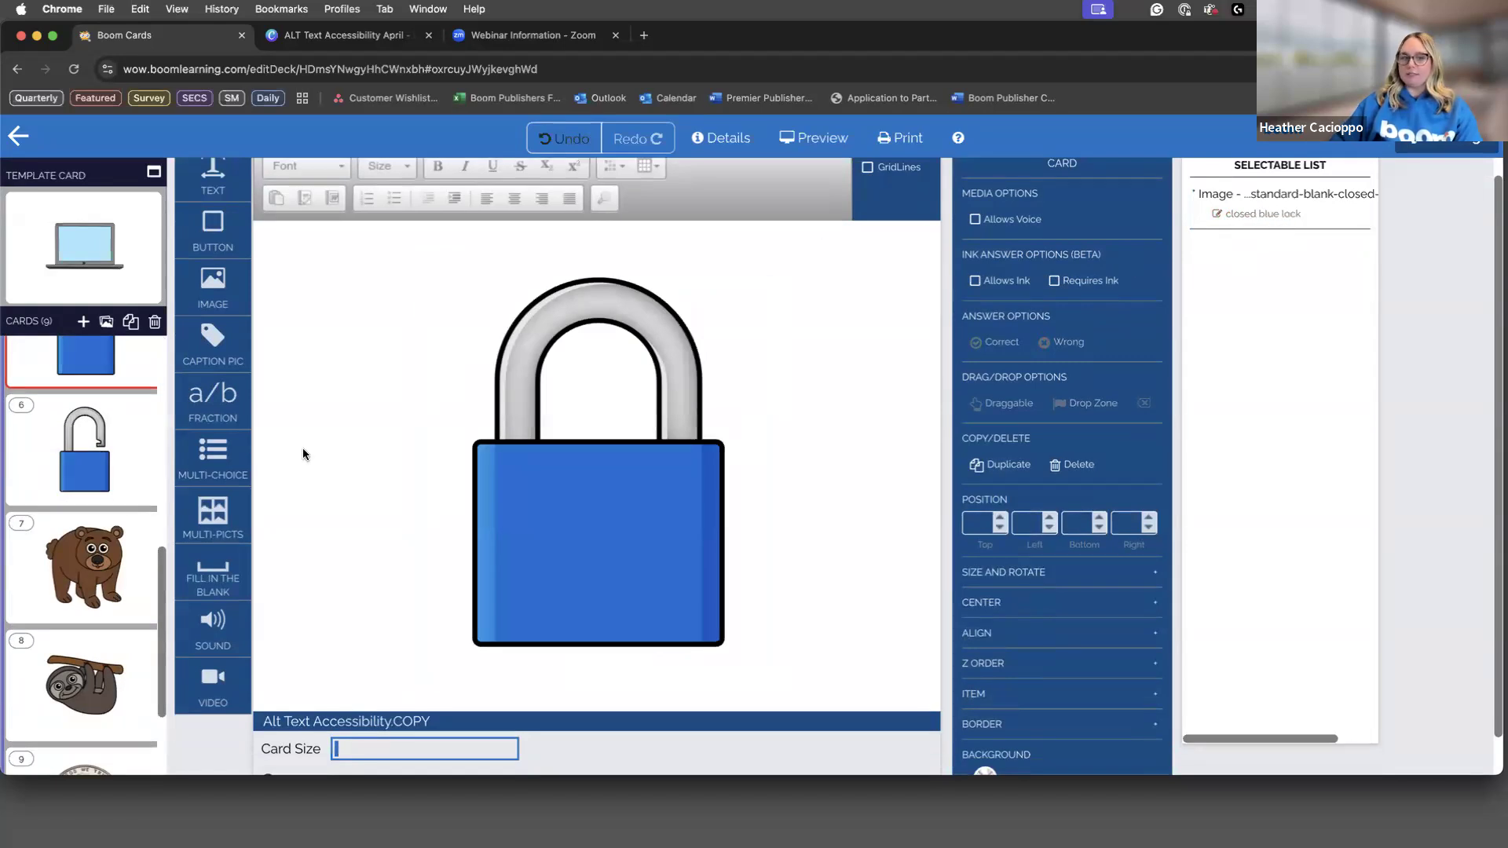
click(111, 481)
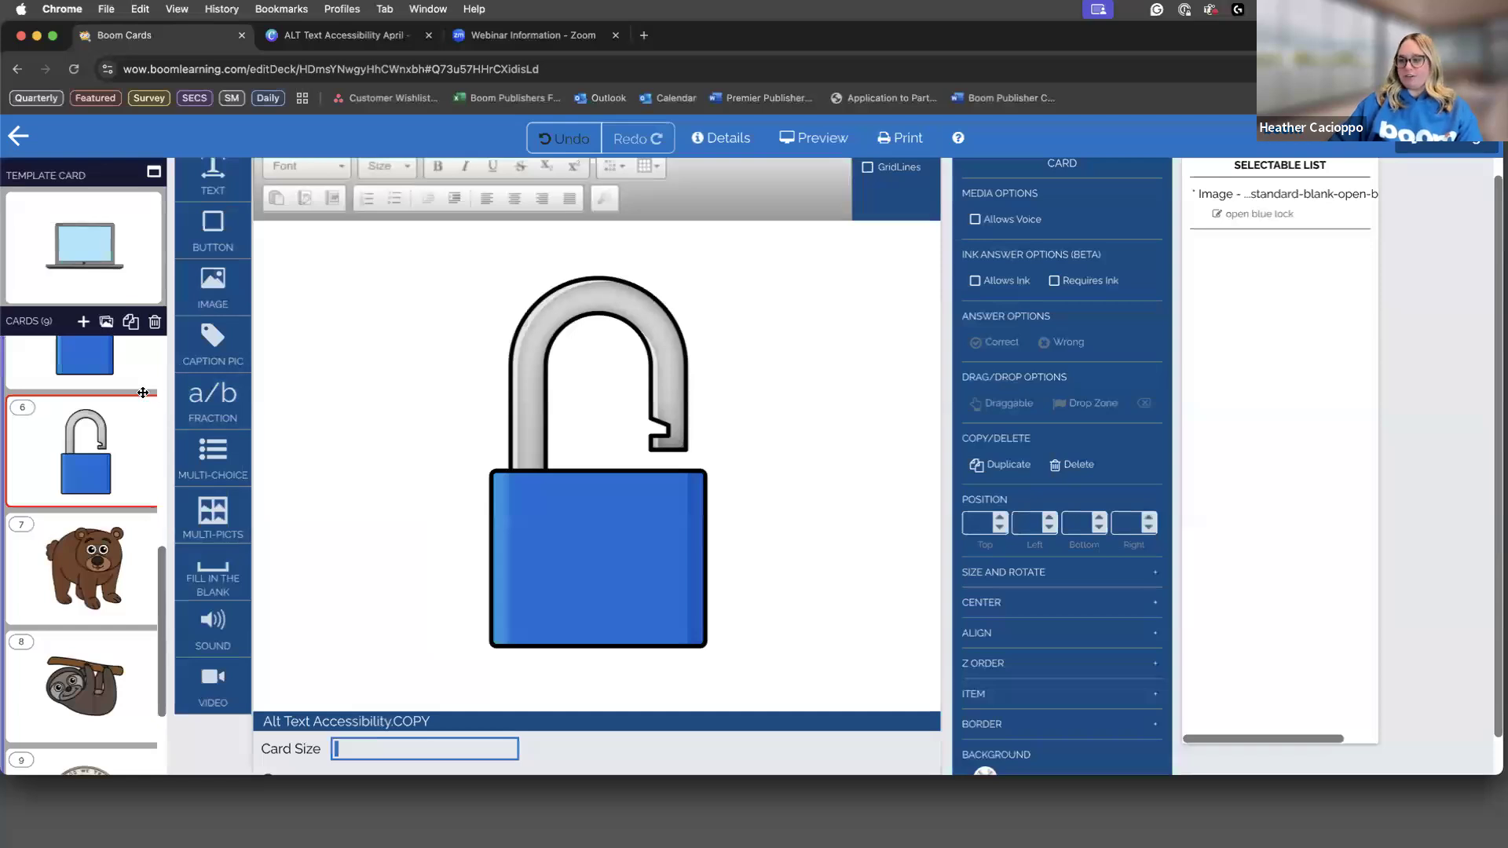
click(98, 534)
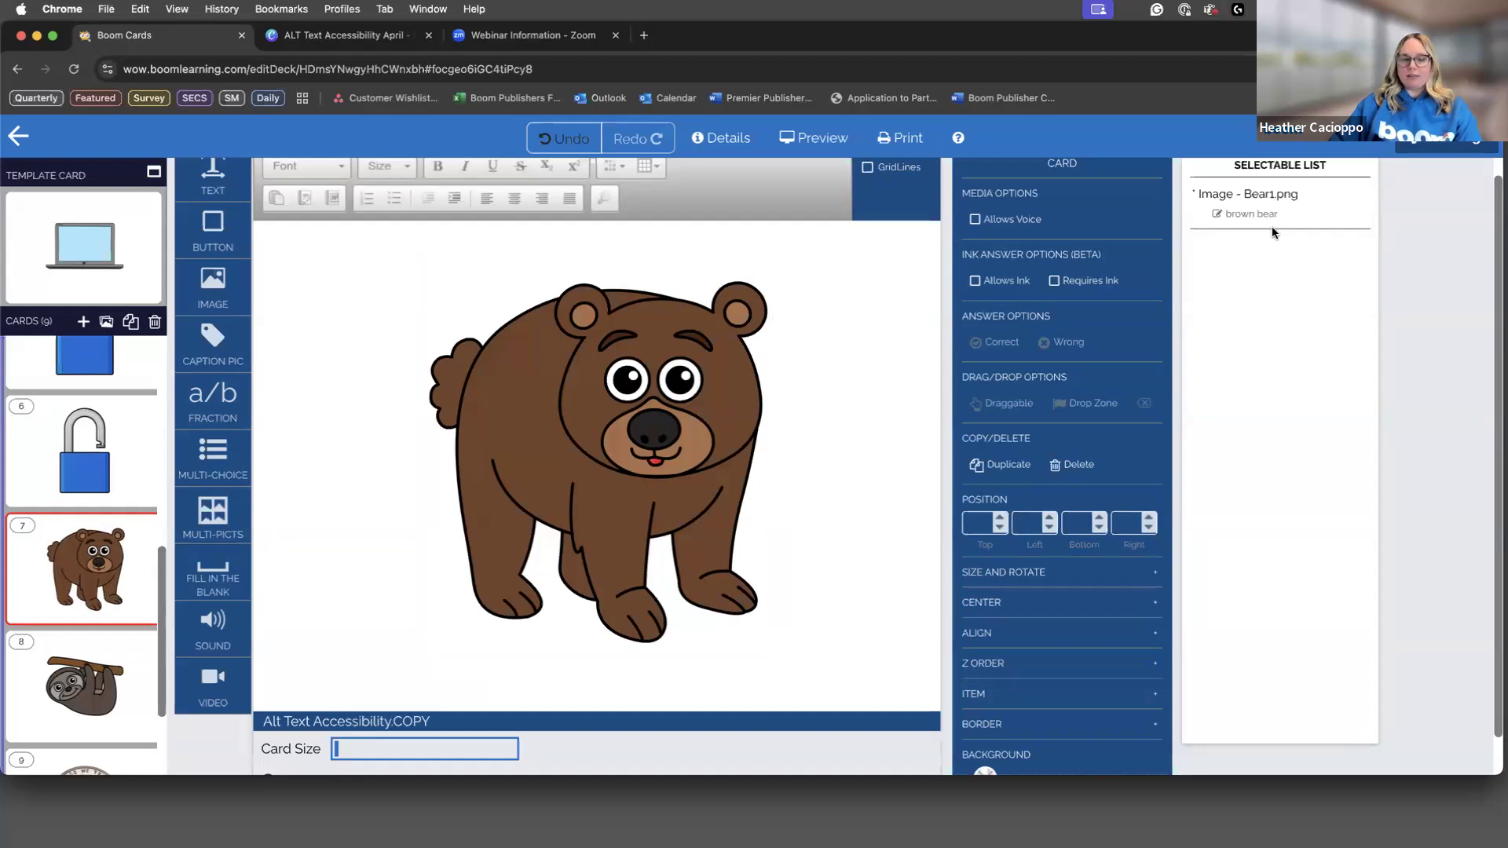
click(85, 692)
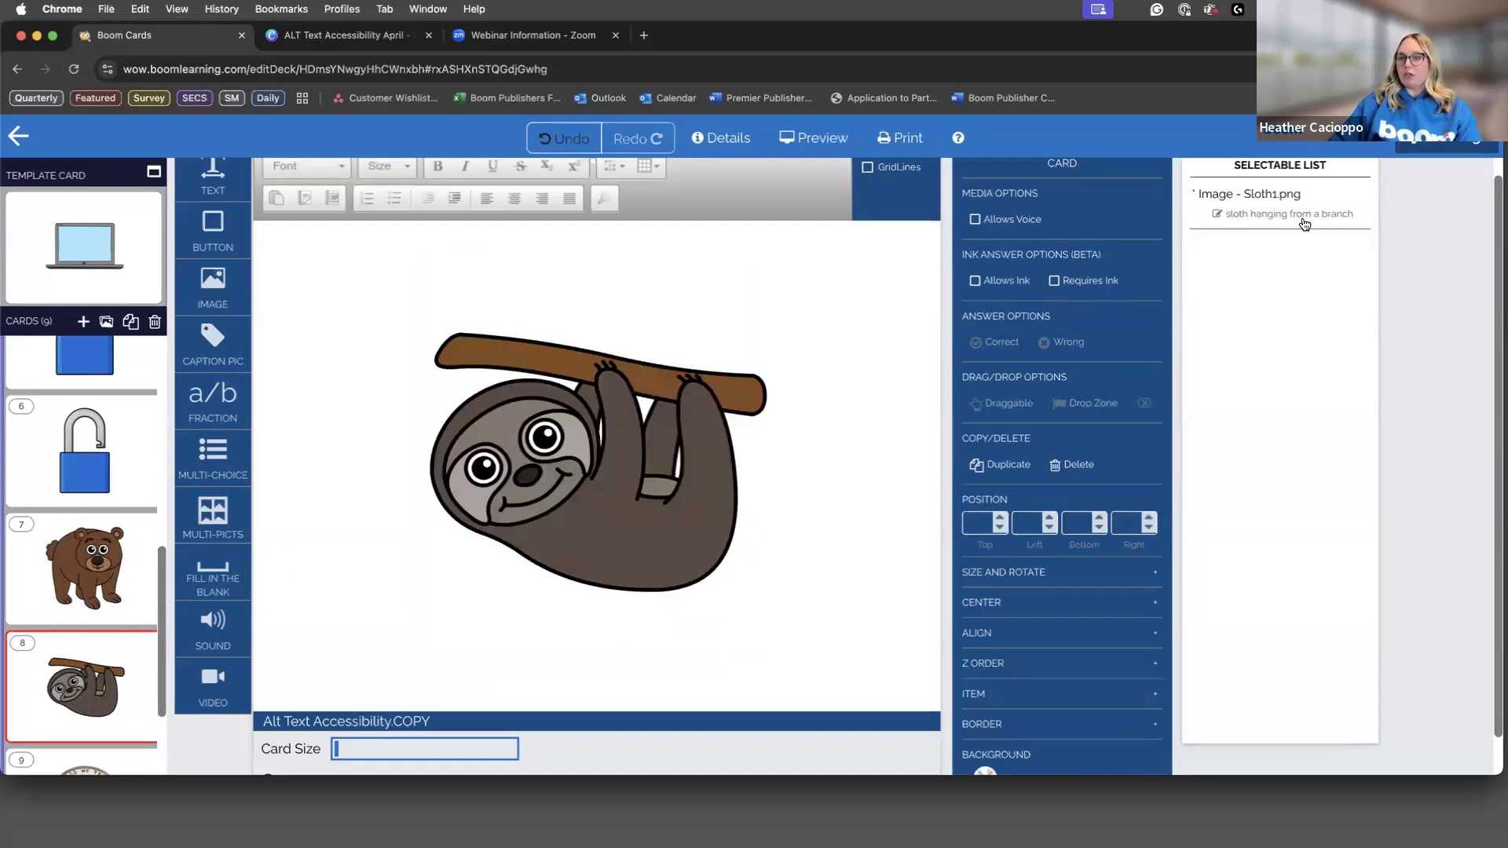
click(87, 755)
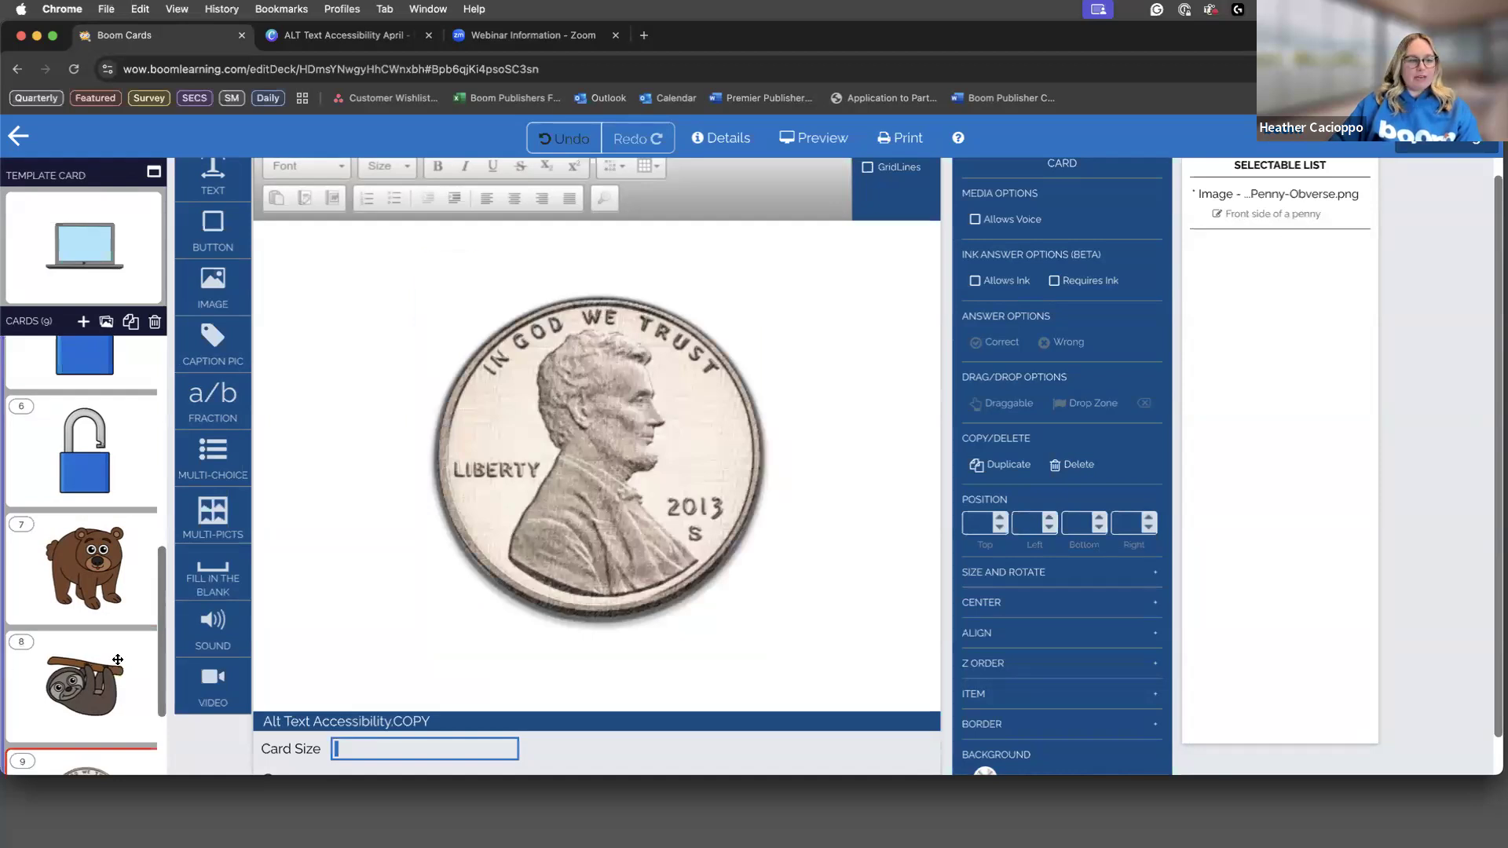
scroll(120, 639, down, 3)
scroll(95, 550, up, 6)
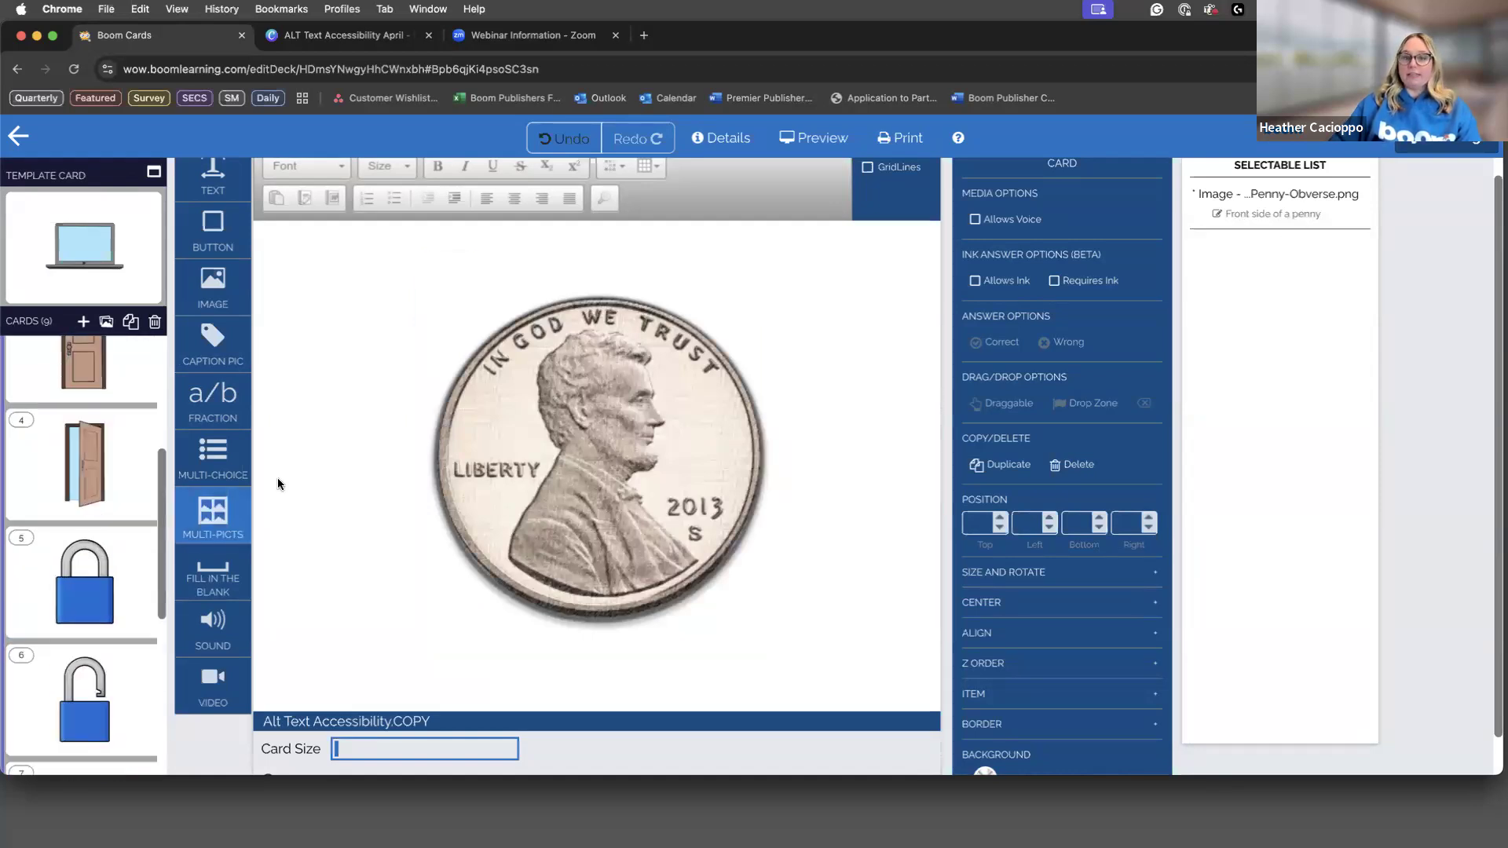
Step: Return to card 3 with the closed door and review its accessibility text in the selectable list
click(449, 495)
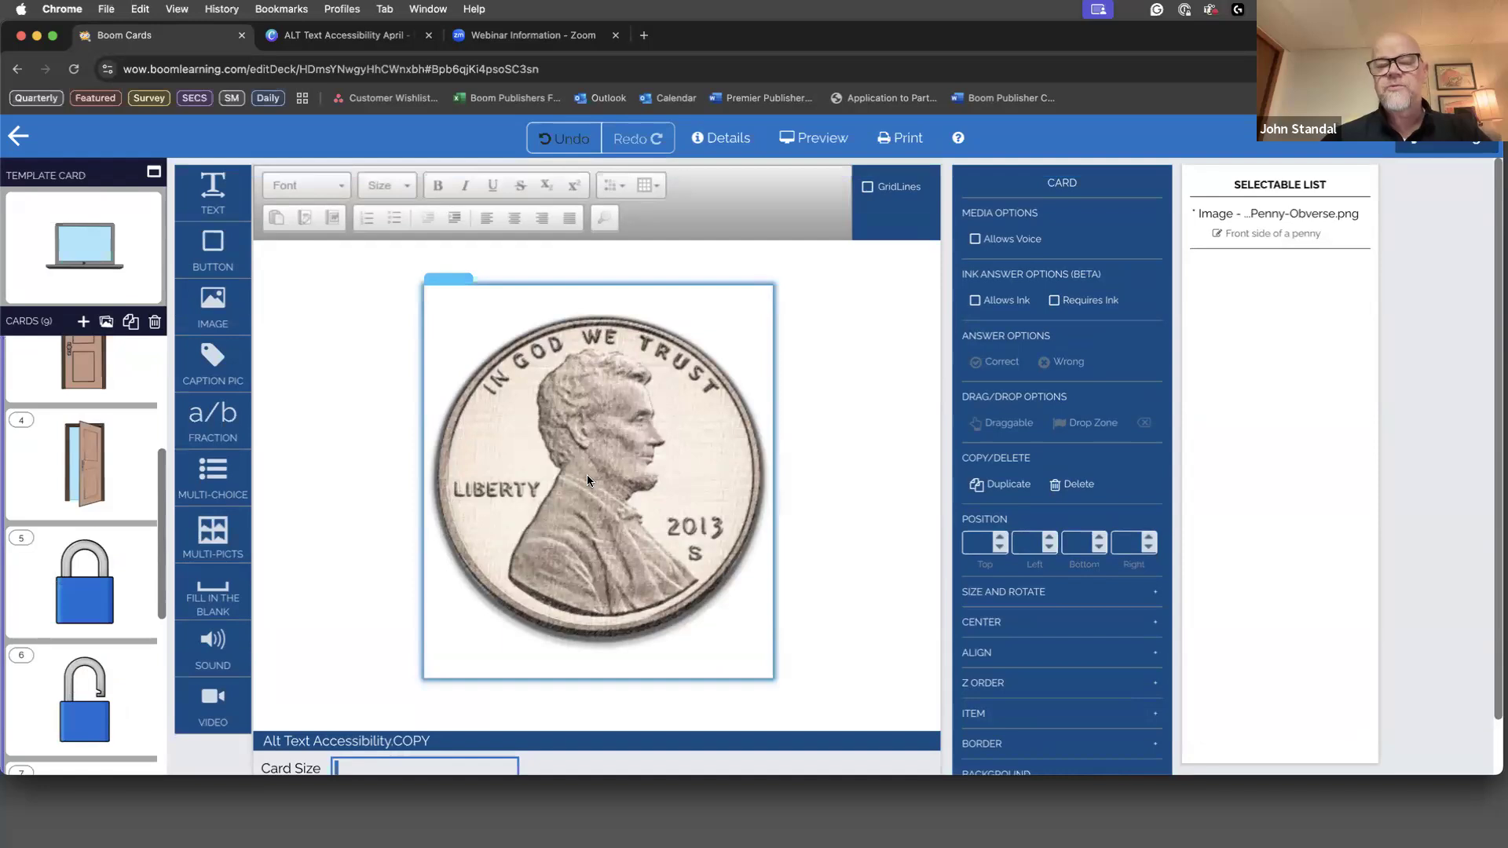
scroll(86, 471, up, 2)
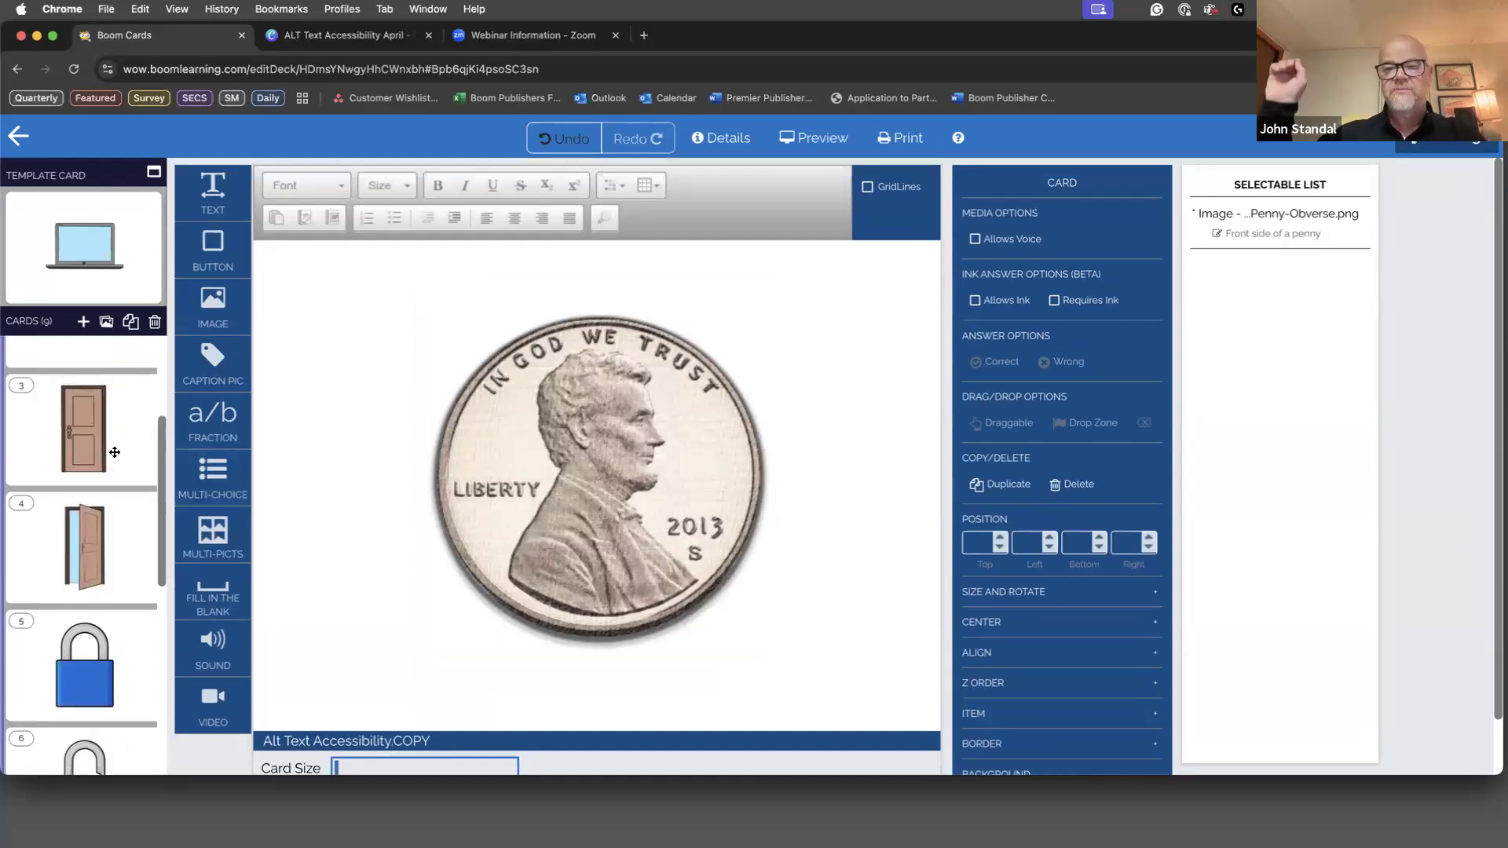
click(84, 429)
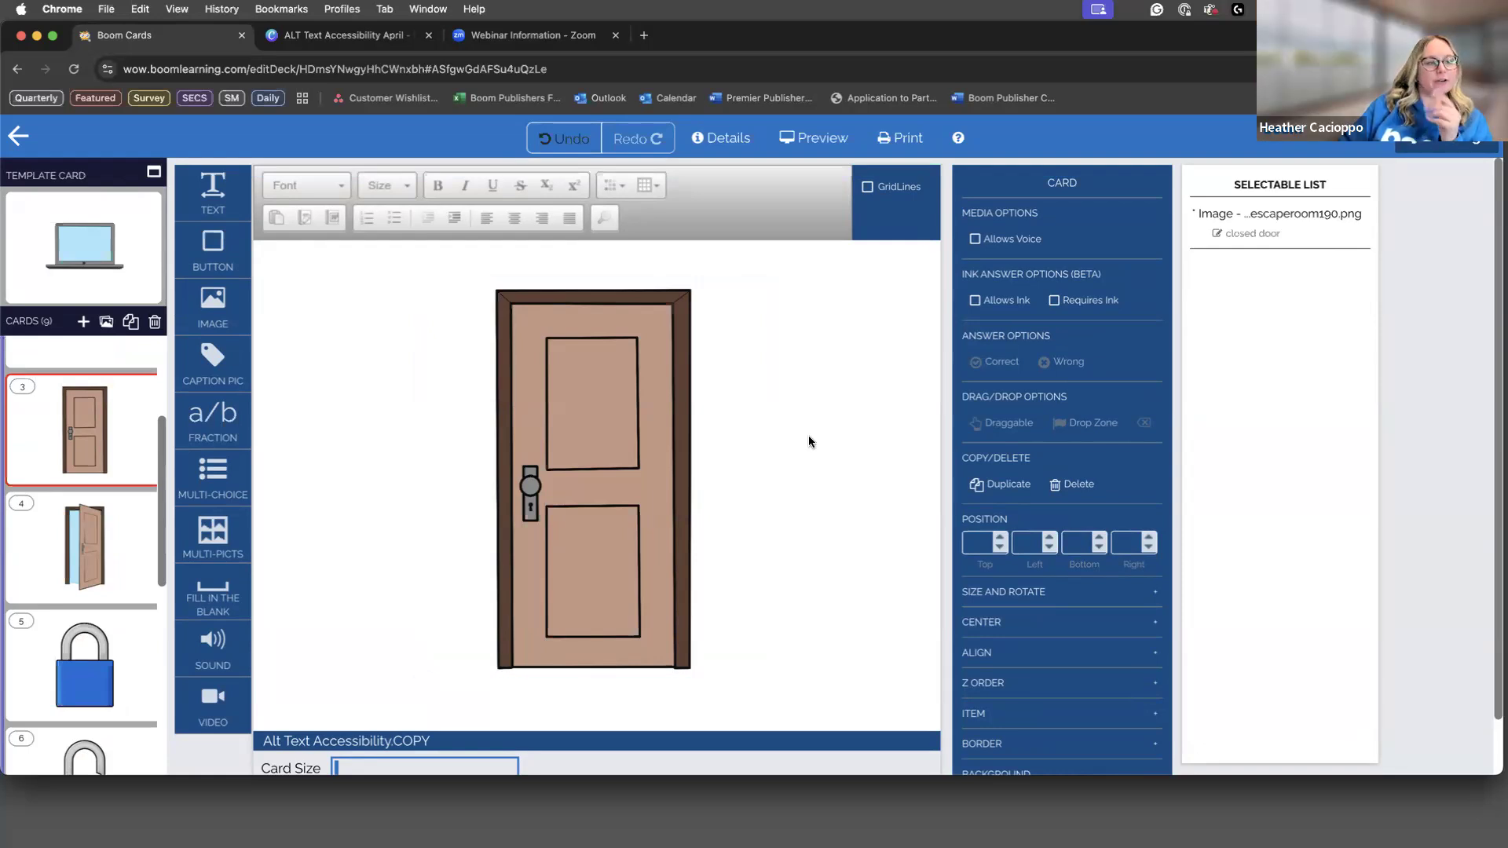
scroll(163, 553, up, 2)
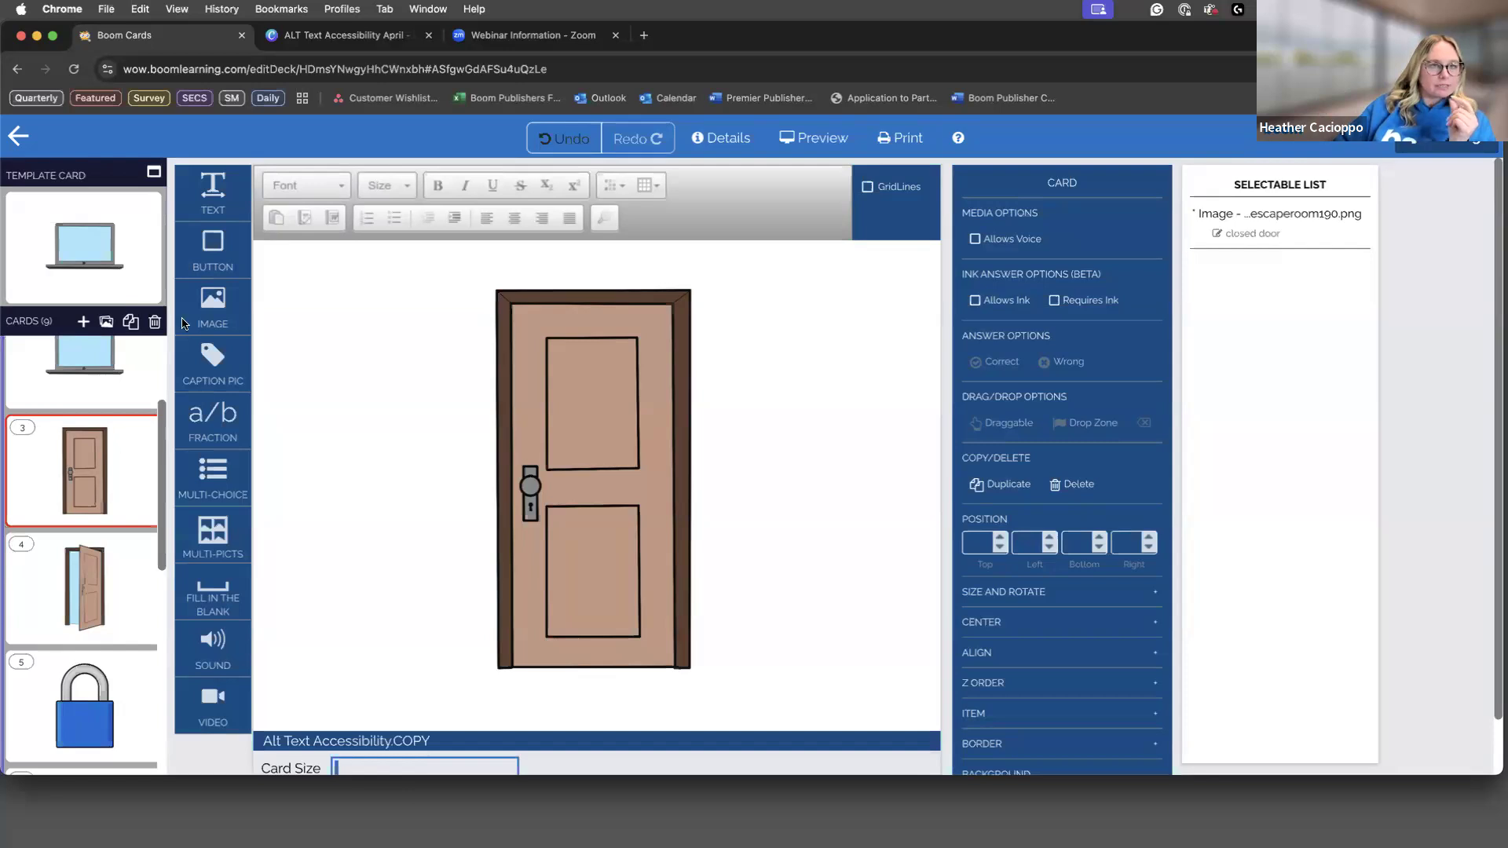
scroll(115, 490, up, 3)
scroll(115, 490, up, 2)
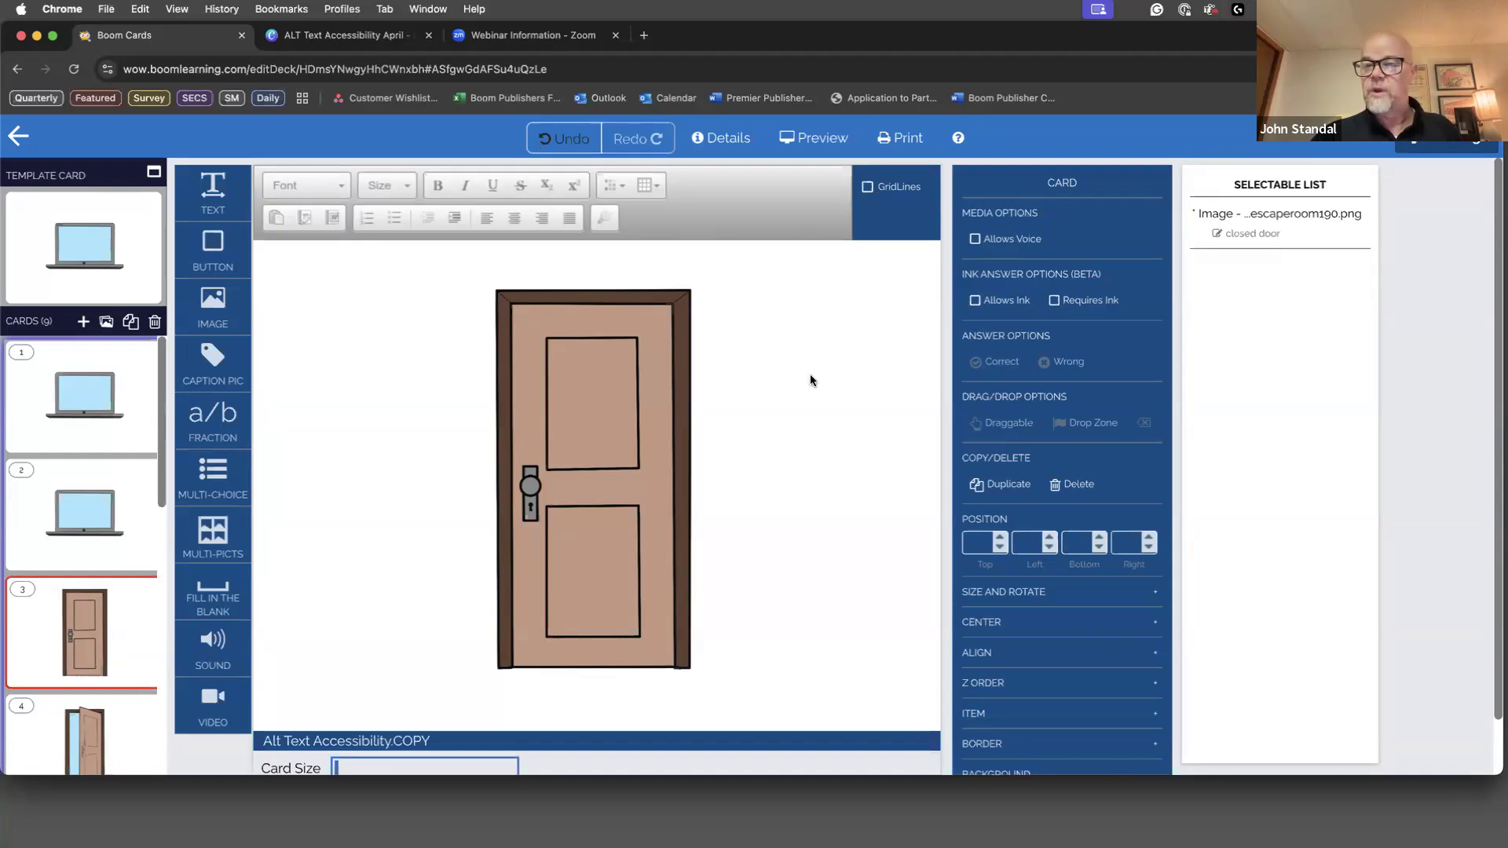
Step: Switch to the ALT Text Accessibility April presentation in Canva, present it full screen and advance to the Action Step slide
click(384, 42)
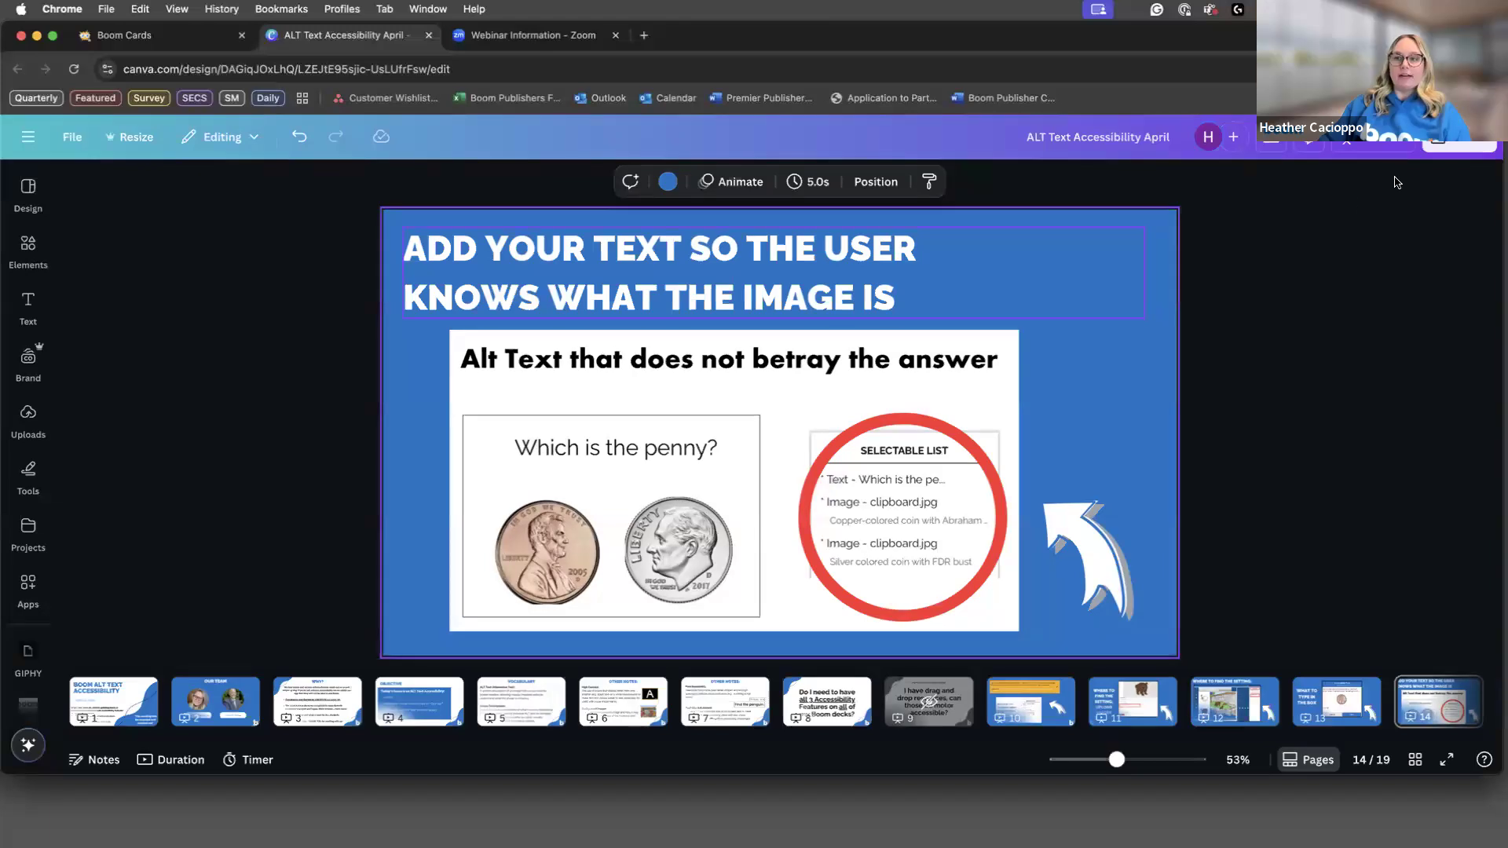
click(1390, 148)
click(1300, 549)
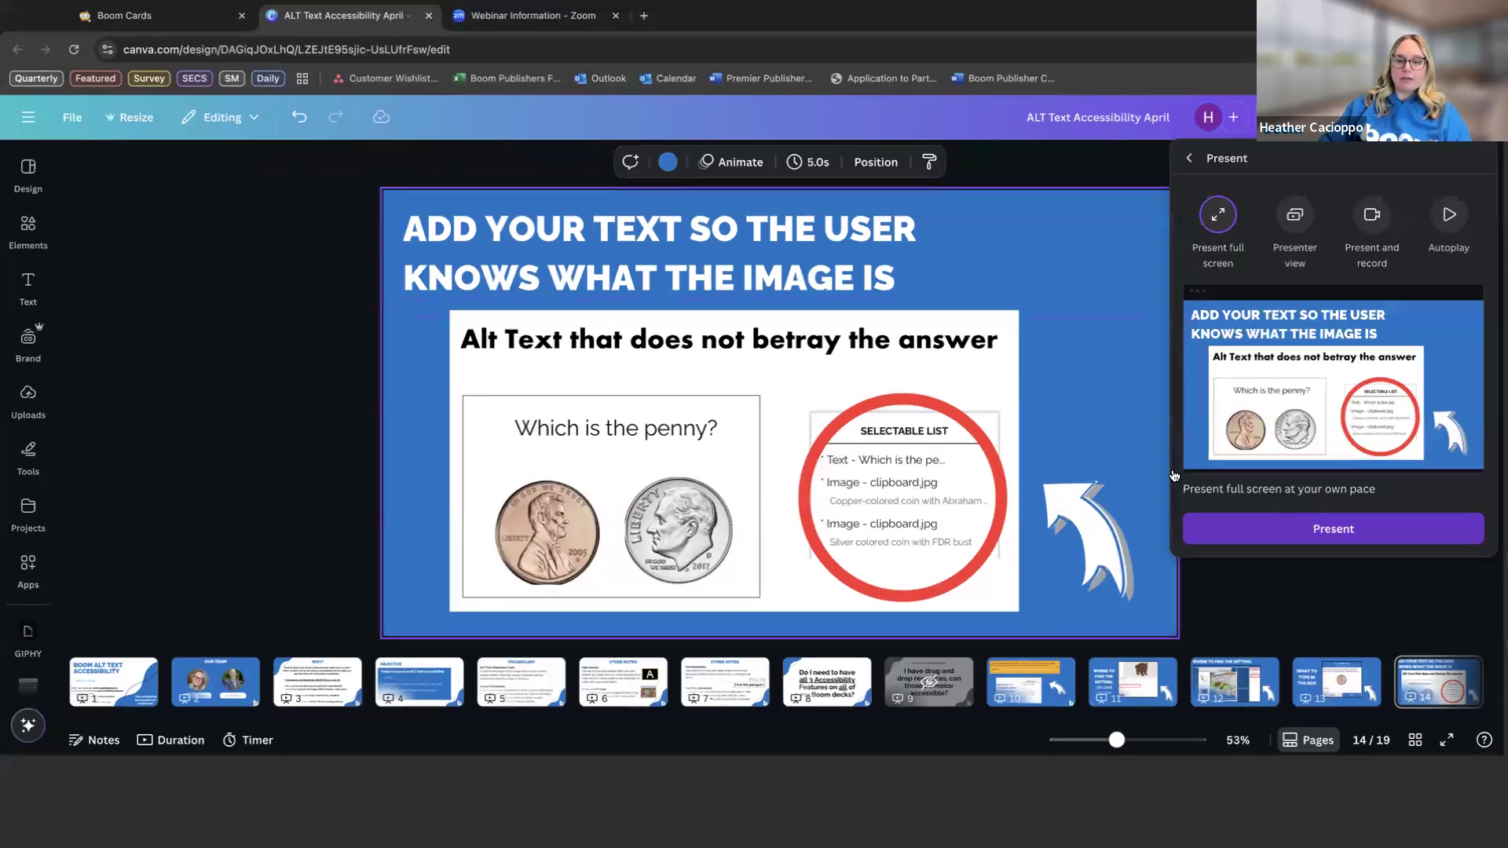
click(948, 318)
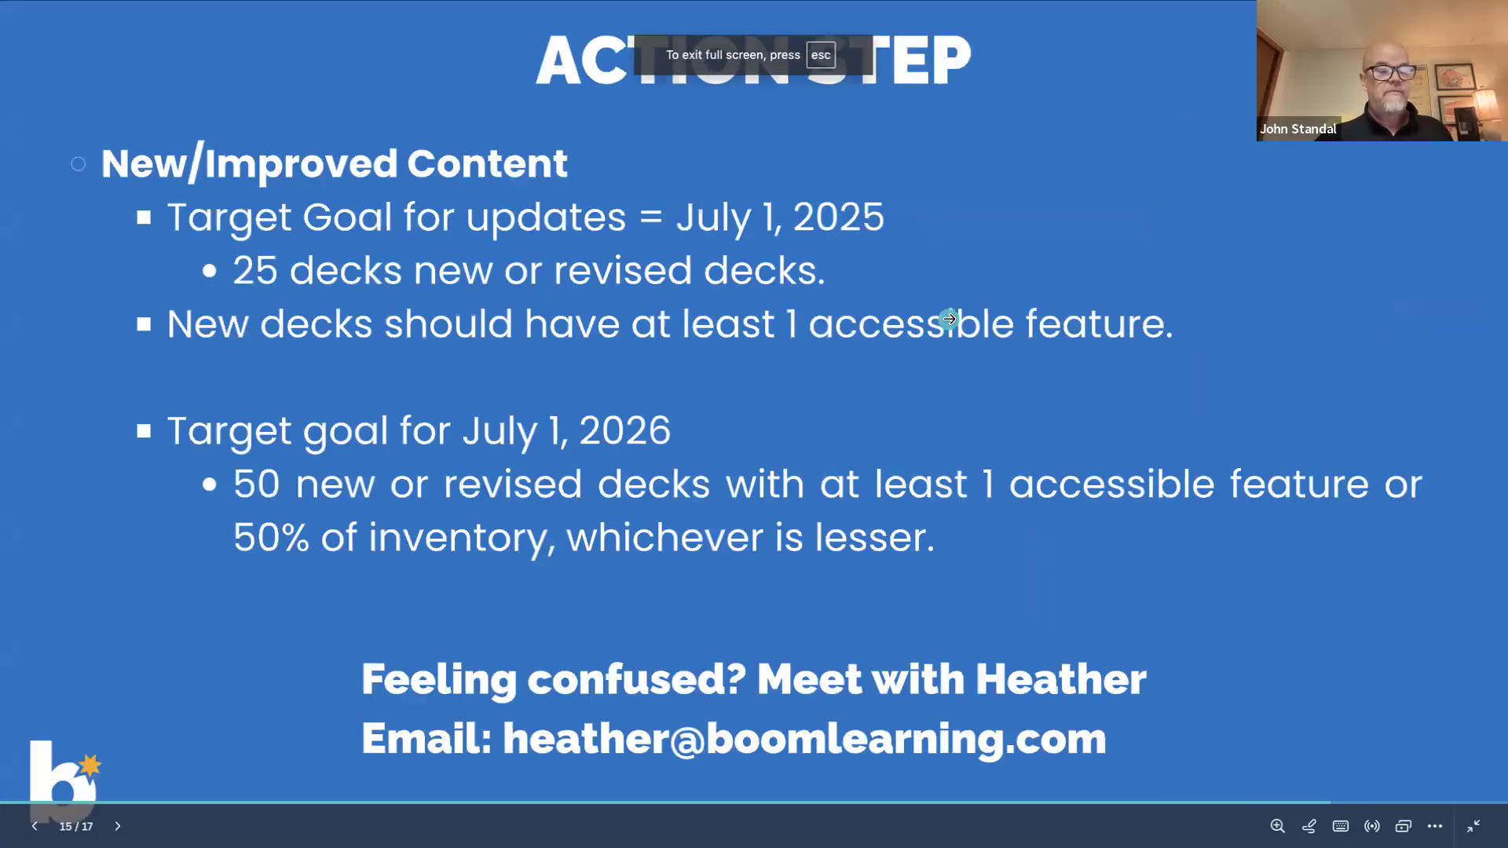